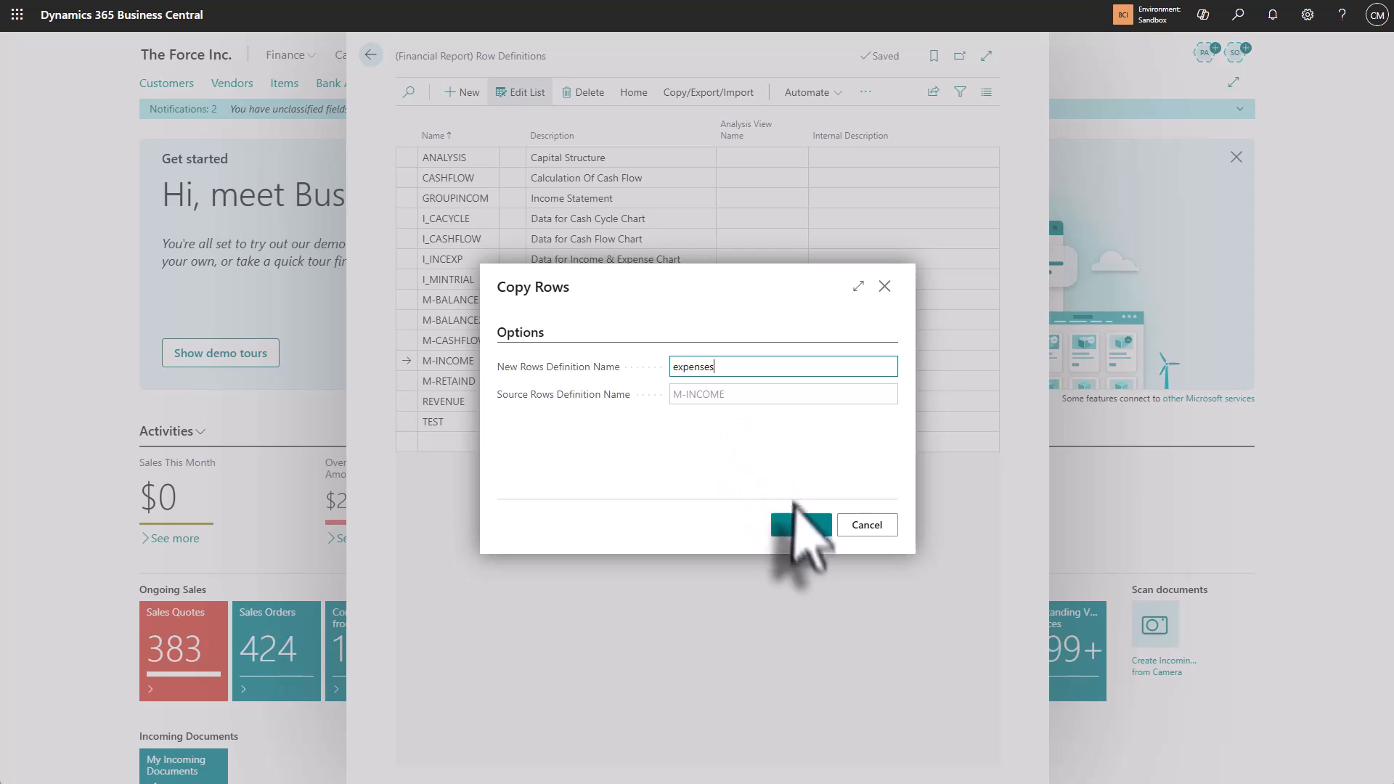
Step: Copy the M-INCOME row definition as "expenses" and set the copy's description to Expenses
click(801, 526)
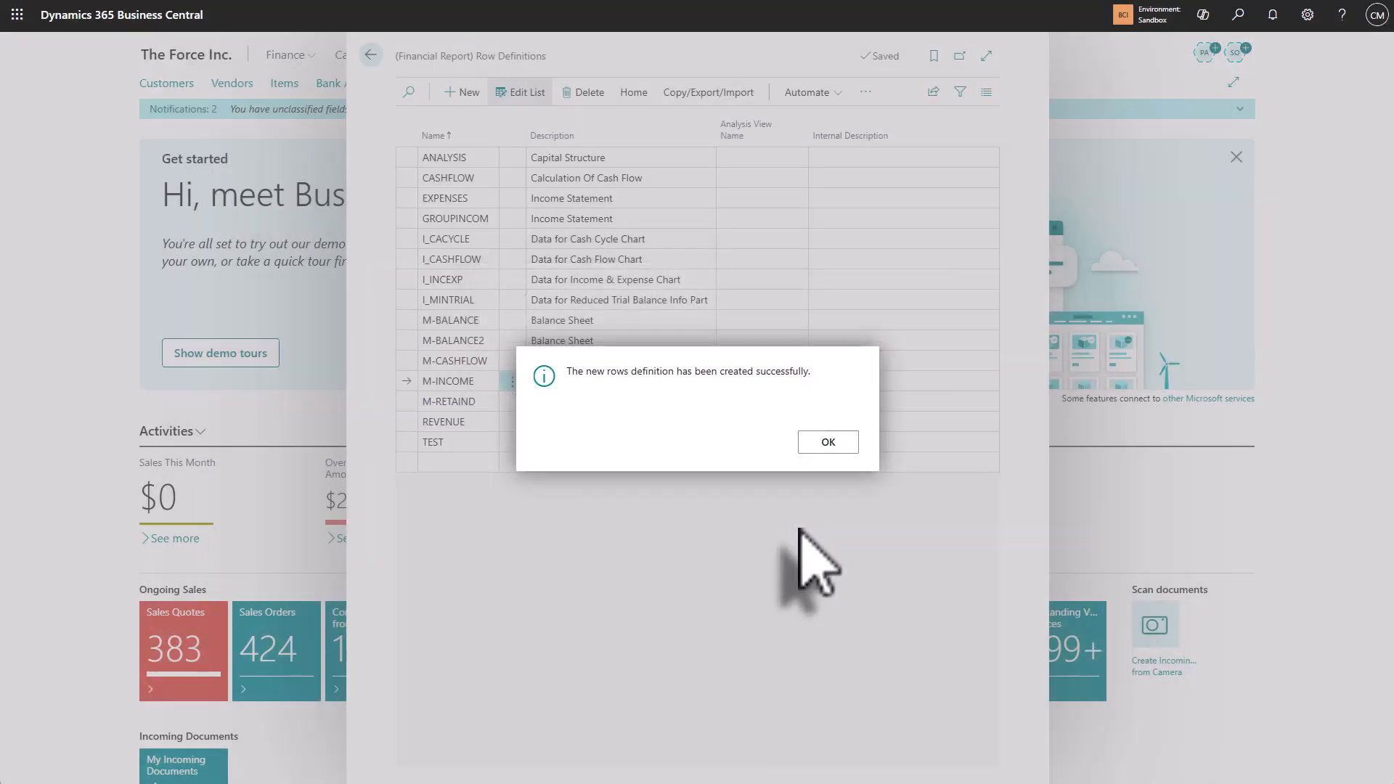
click(826, 443)
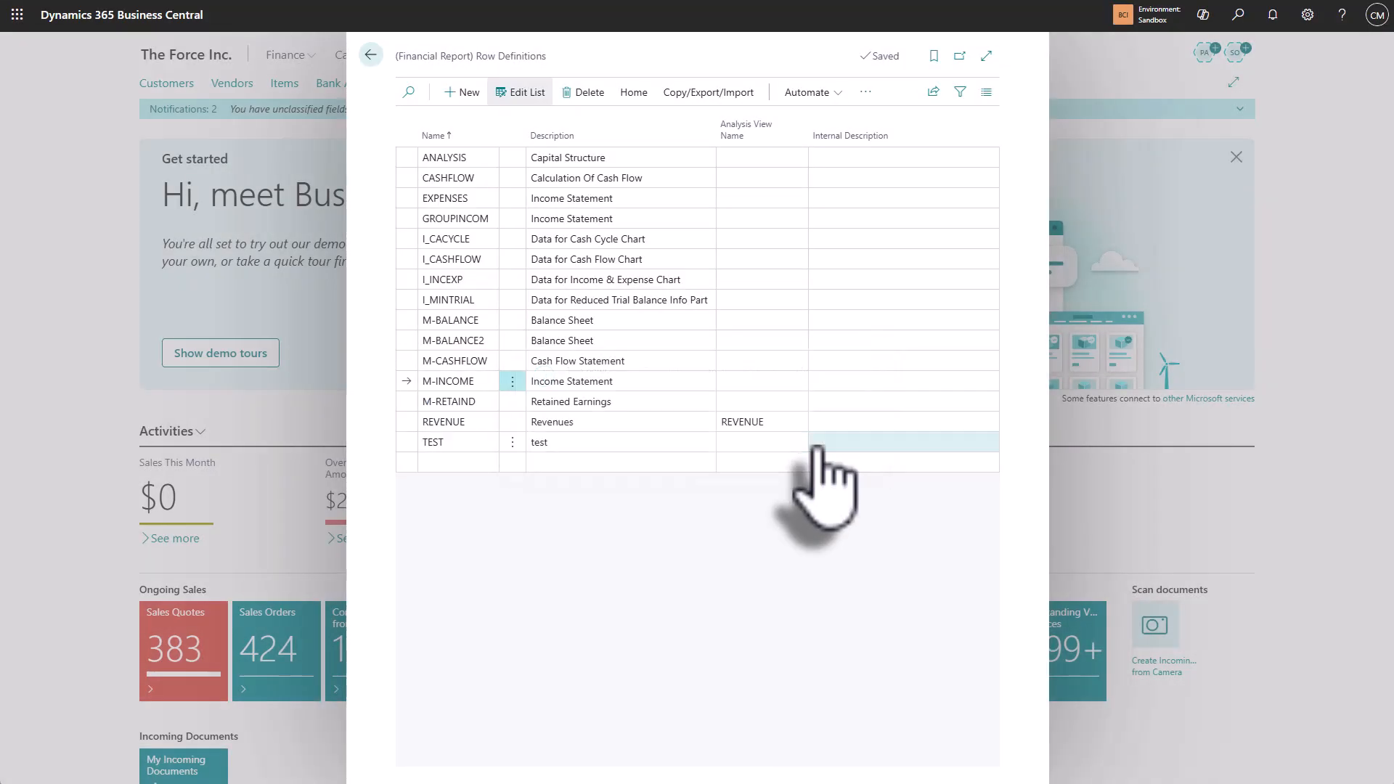
click(595, 198)
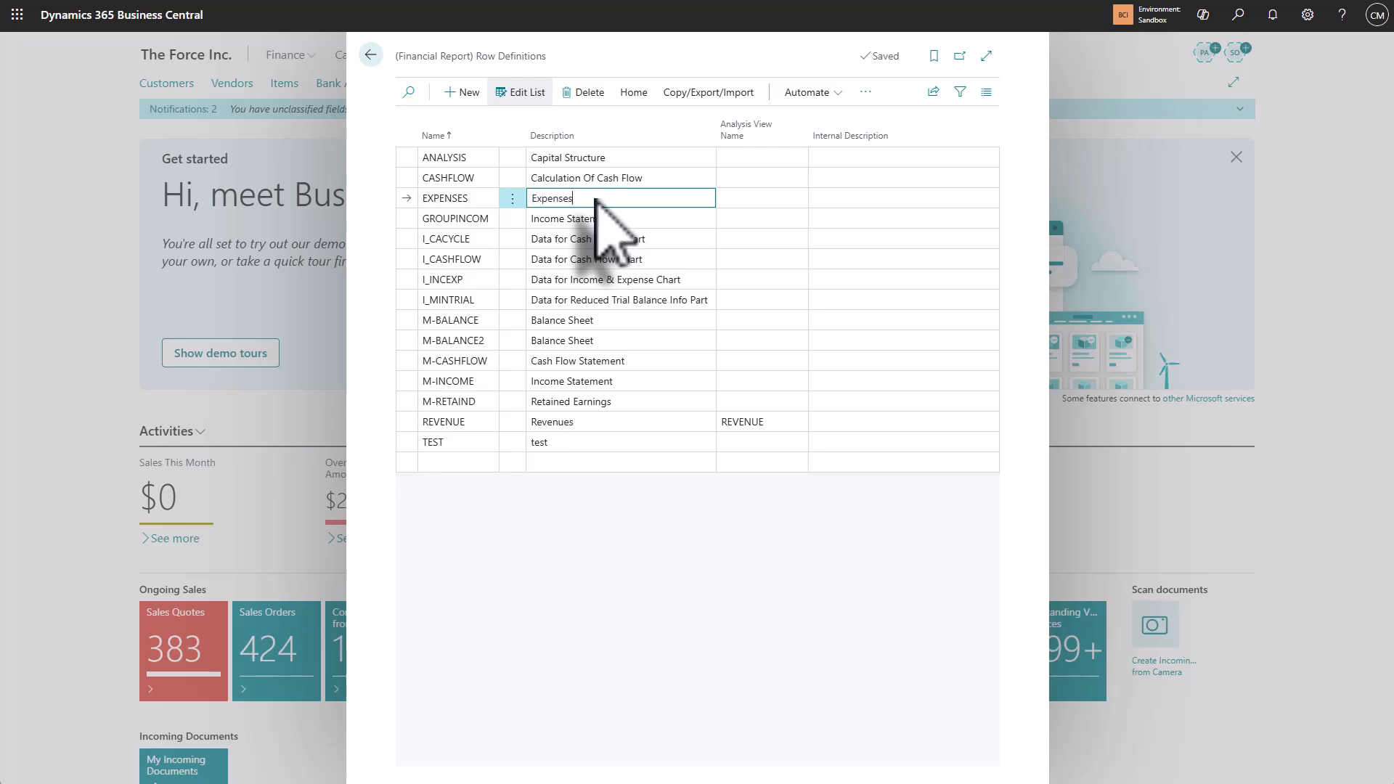
Step: In the EXPENSES row definition, delete rows P0001 through P0019, P0021, P0024, P0025, P0027, P0028, P0035, P0040 and F0041
click(635, 93)
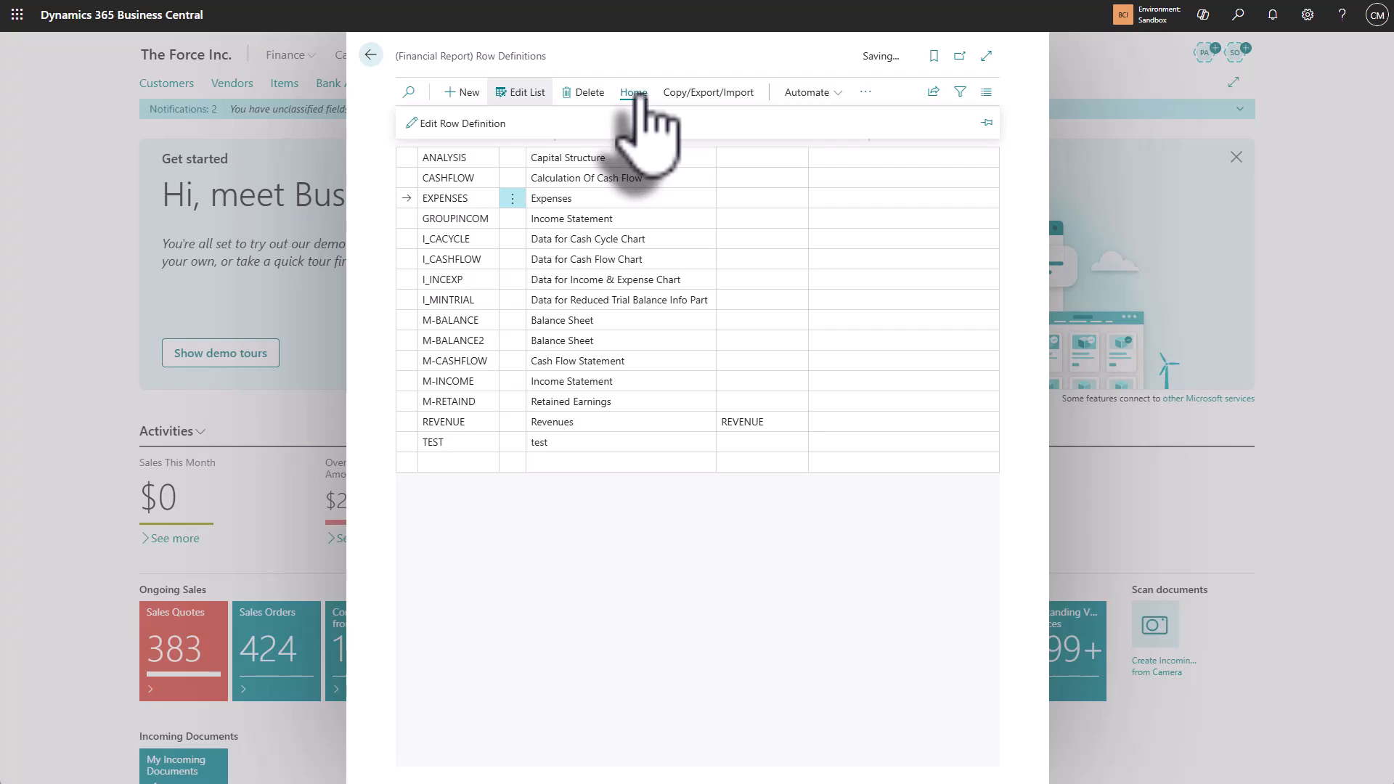
click(480, 125)
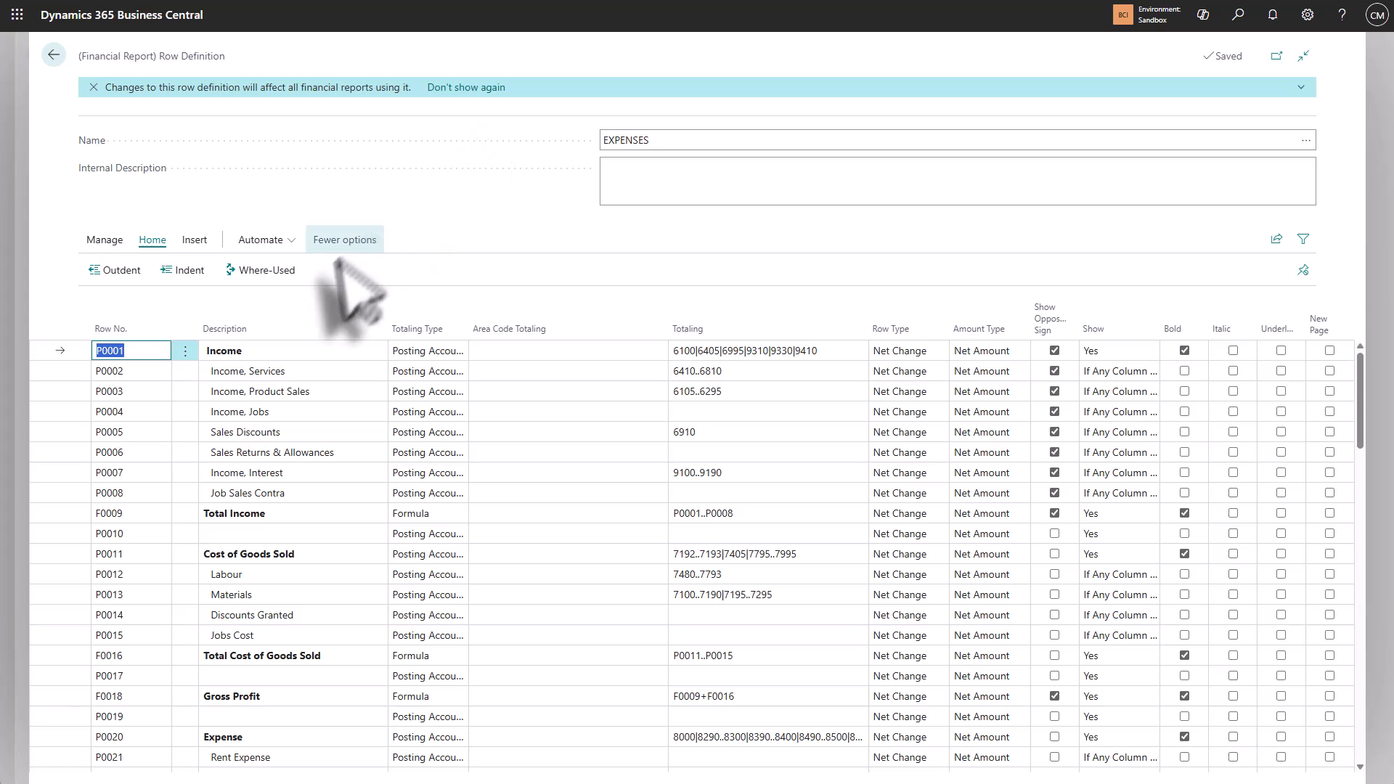
click(189, 351)
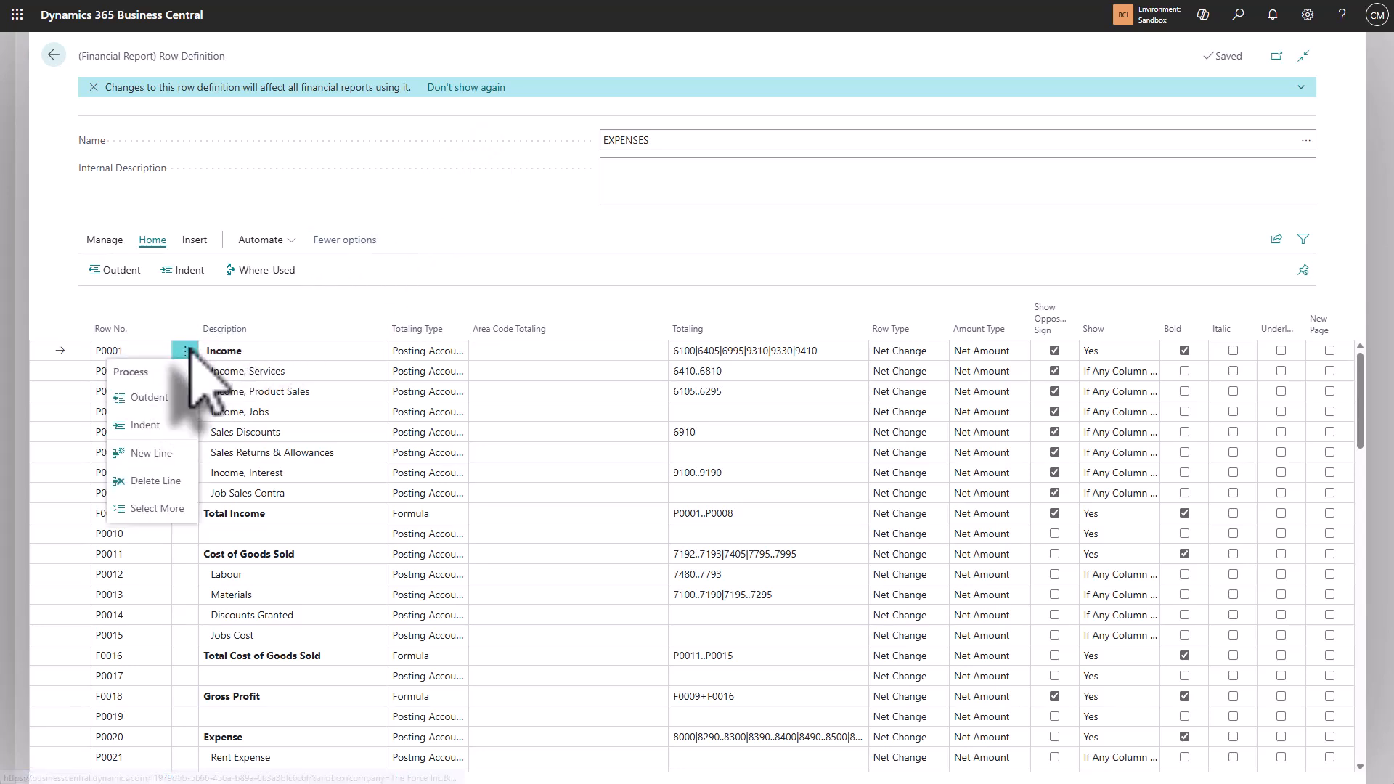
click(178, 511)
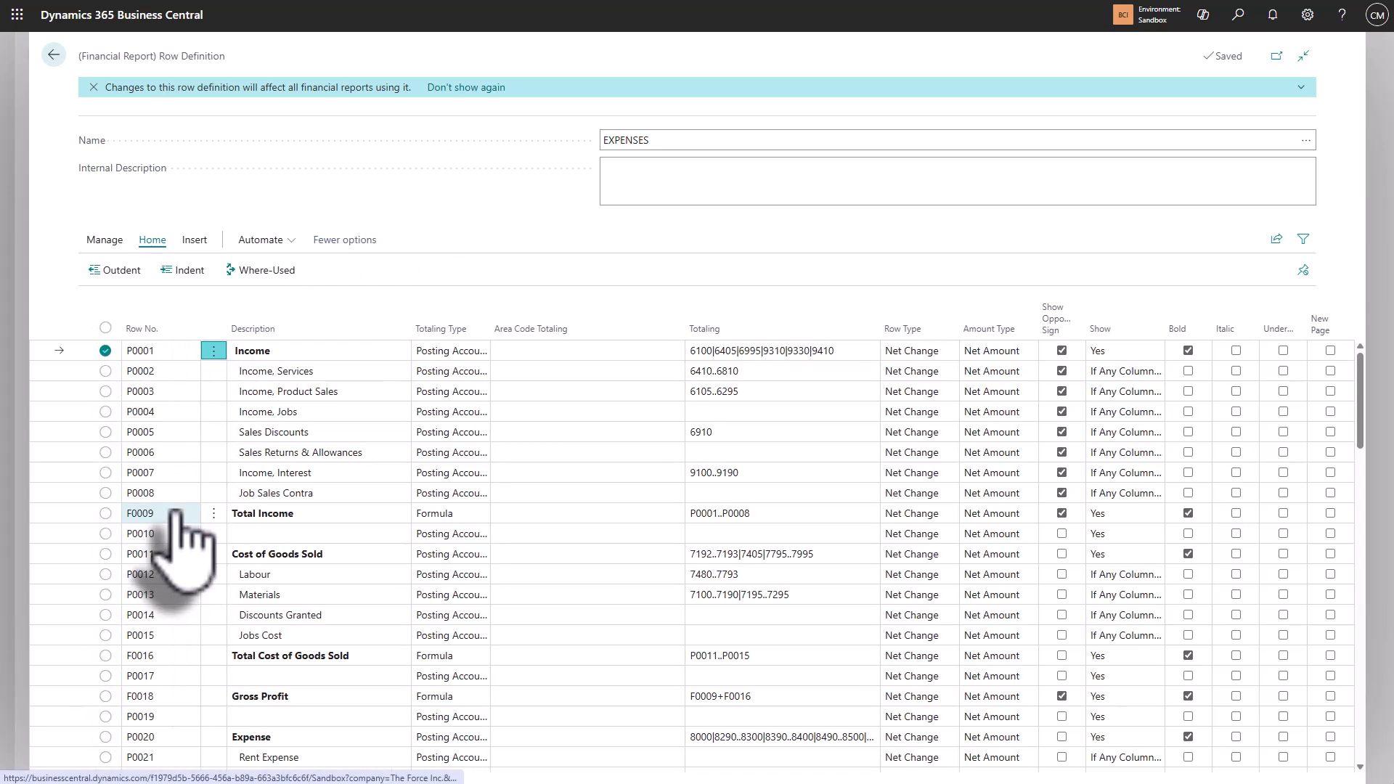
click(106, 371)
click(105, 392)
click(105, 412)
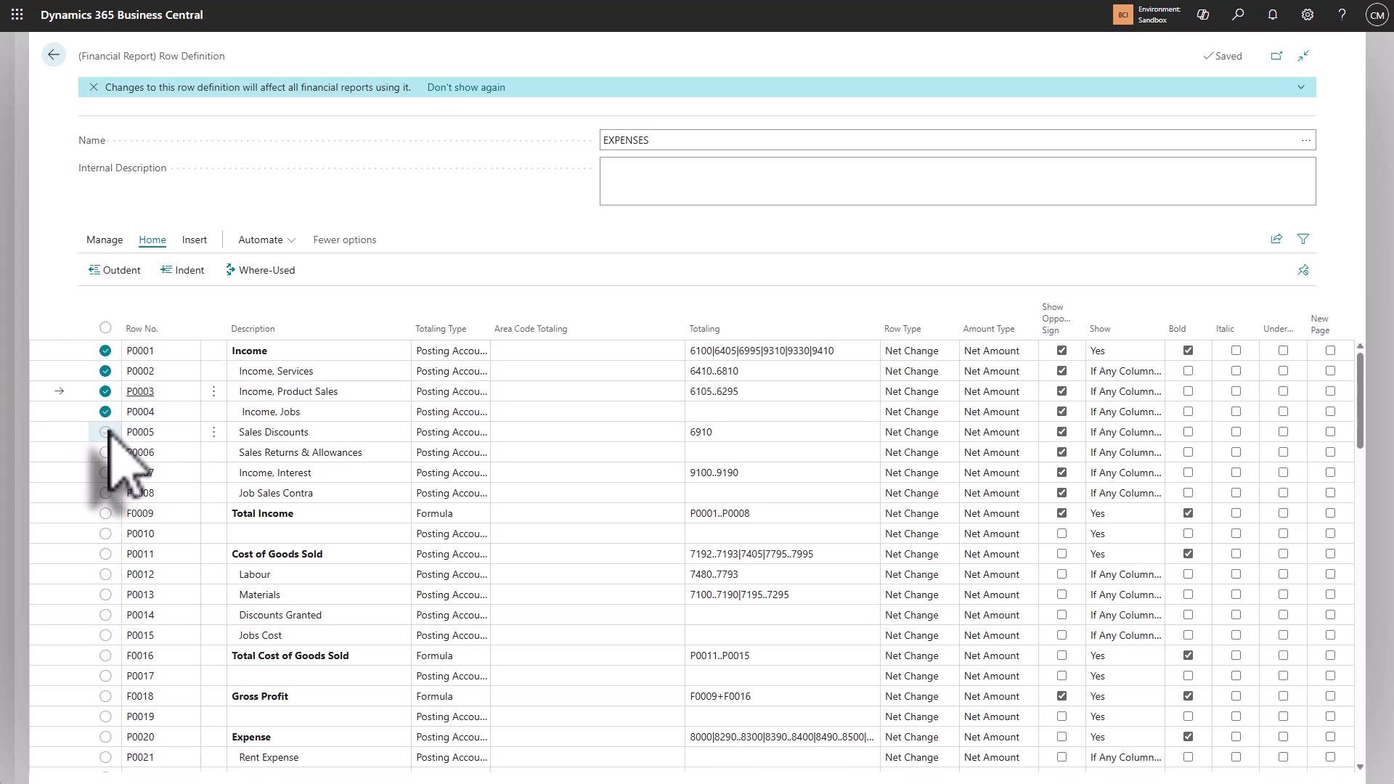
click(105, 432)
click(105, 453)
click(105, 473)
click(105, 493)
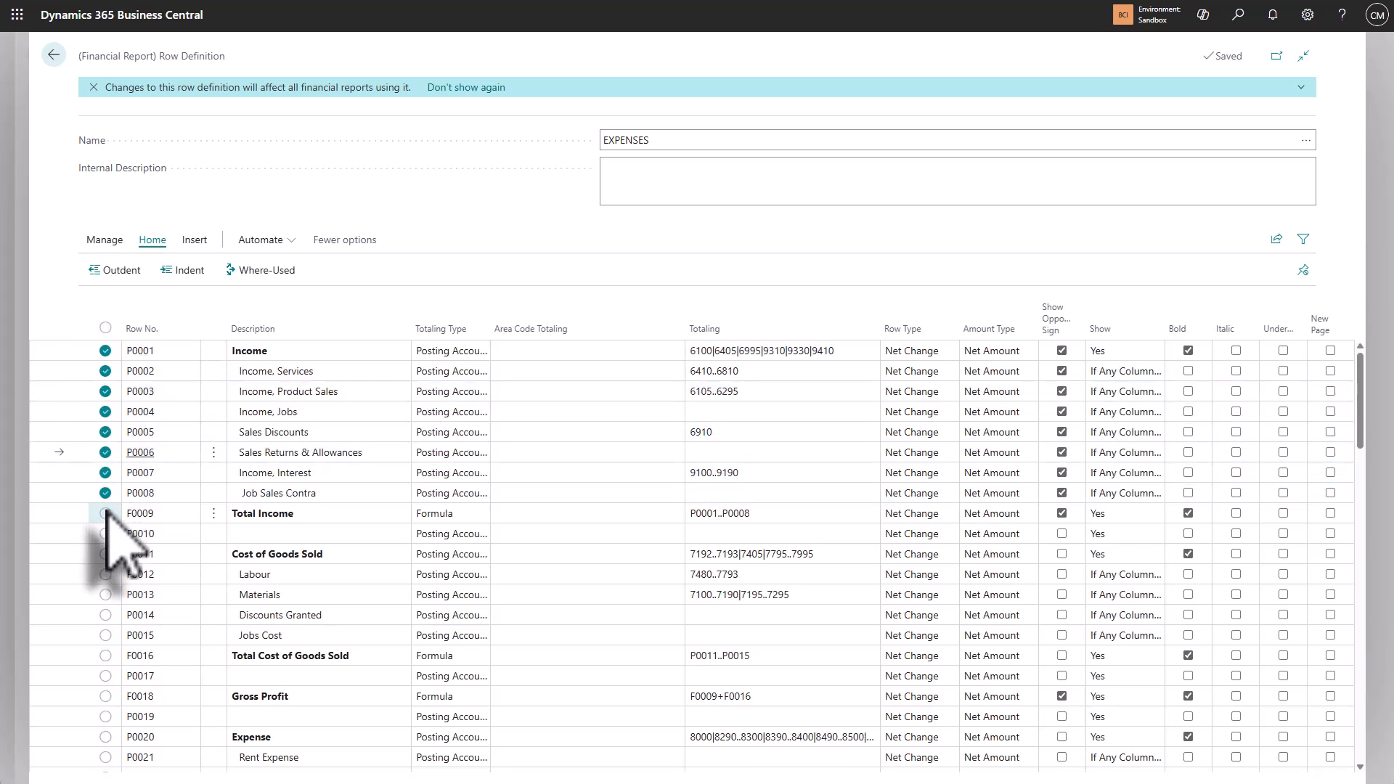
click(105, 514)
click(105, 533)
click(106, 554)
click(105, 574)
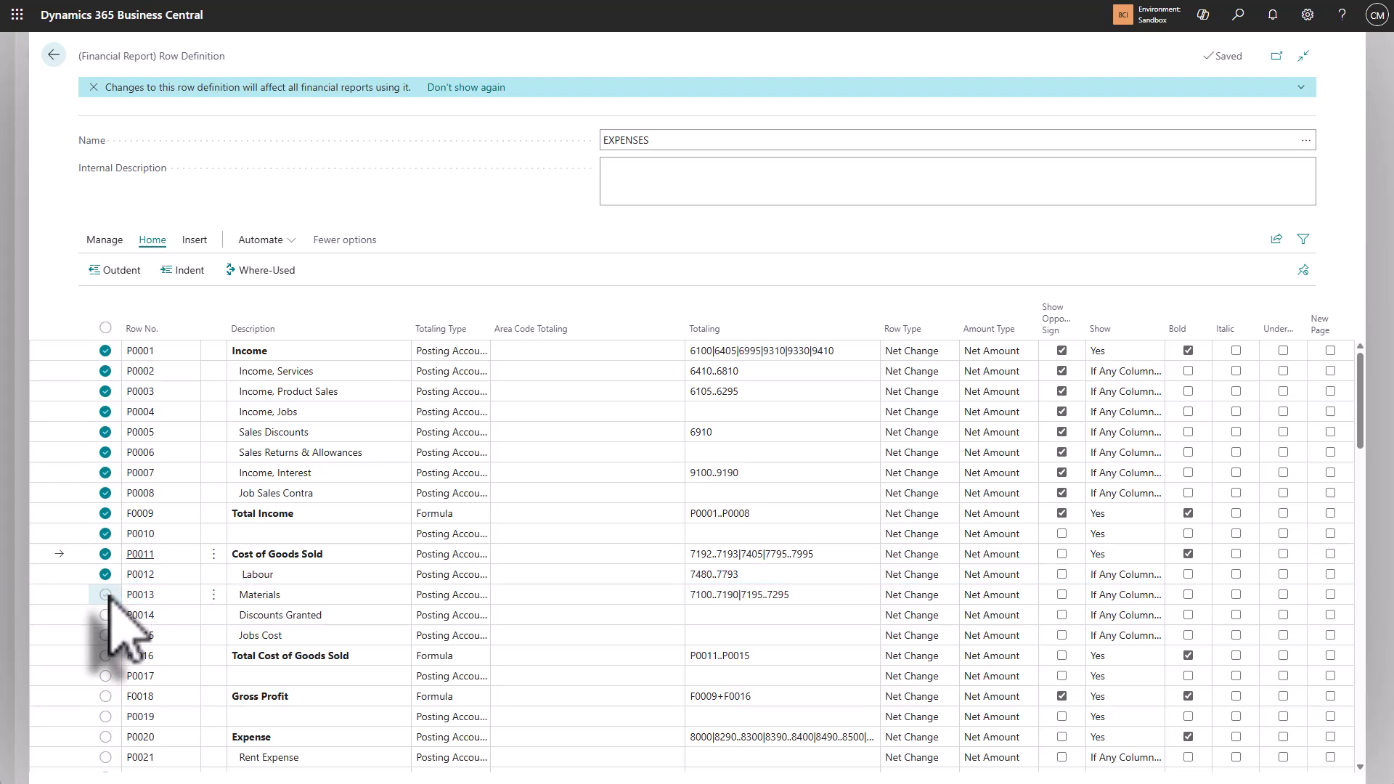
click(105, 595)
click(105, 615)
scroll(109, 491, down, 3)
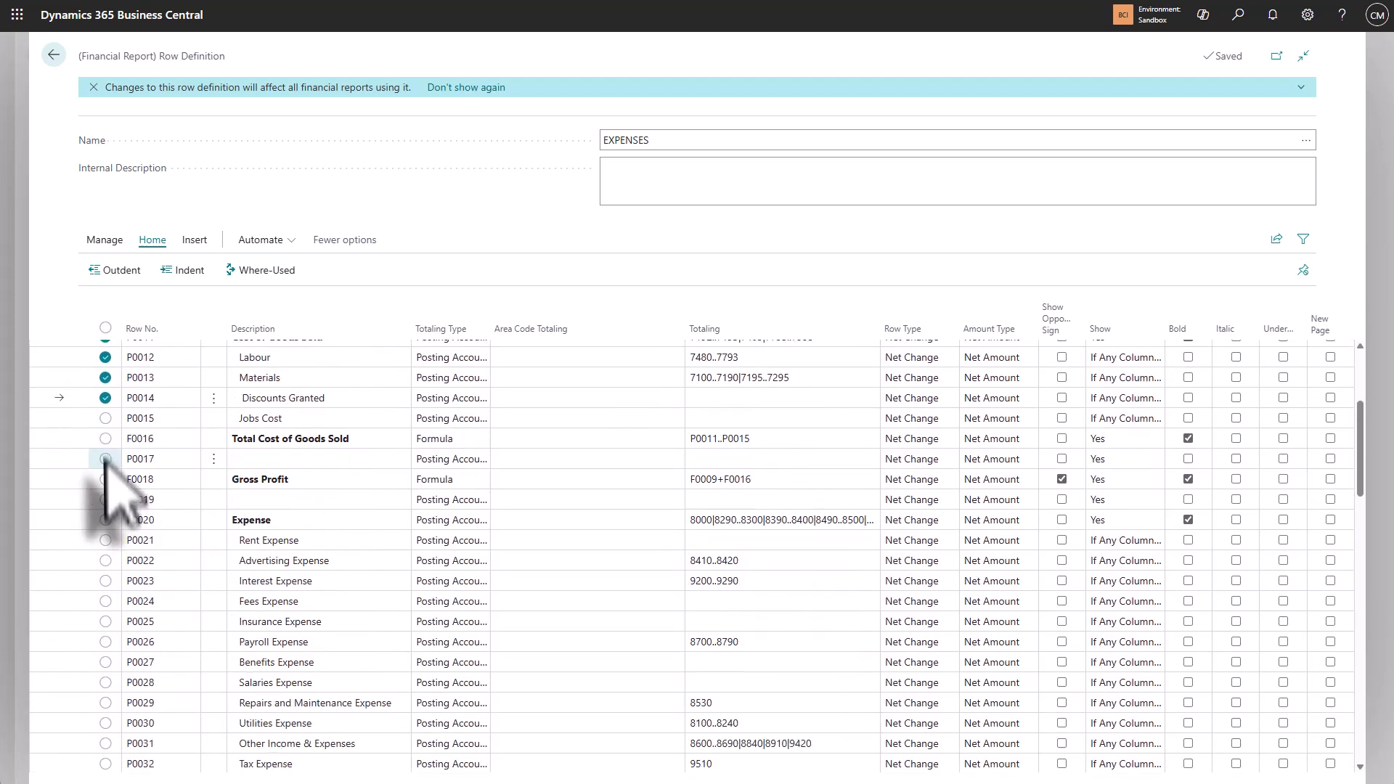
click(105, 418)
click(105, 438)
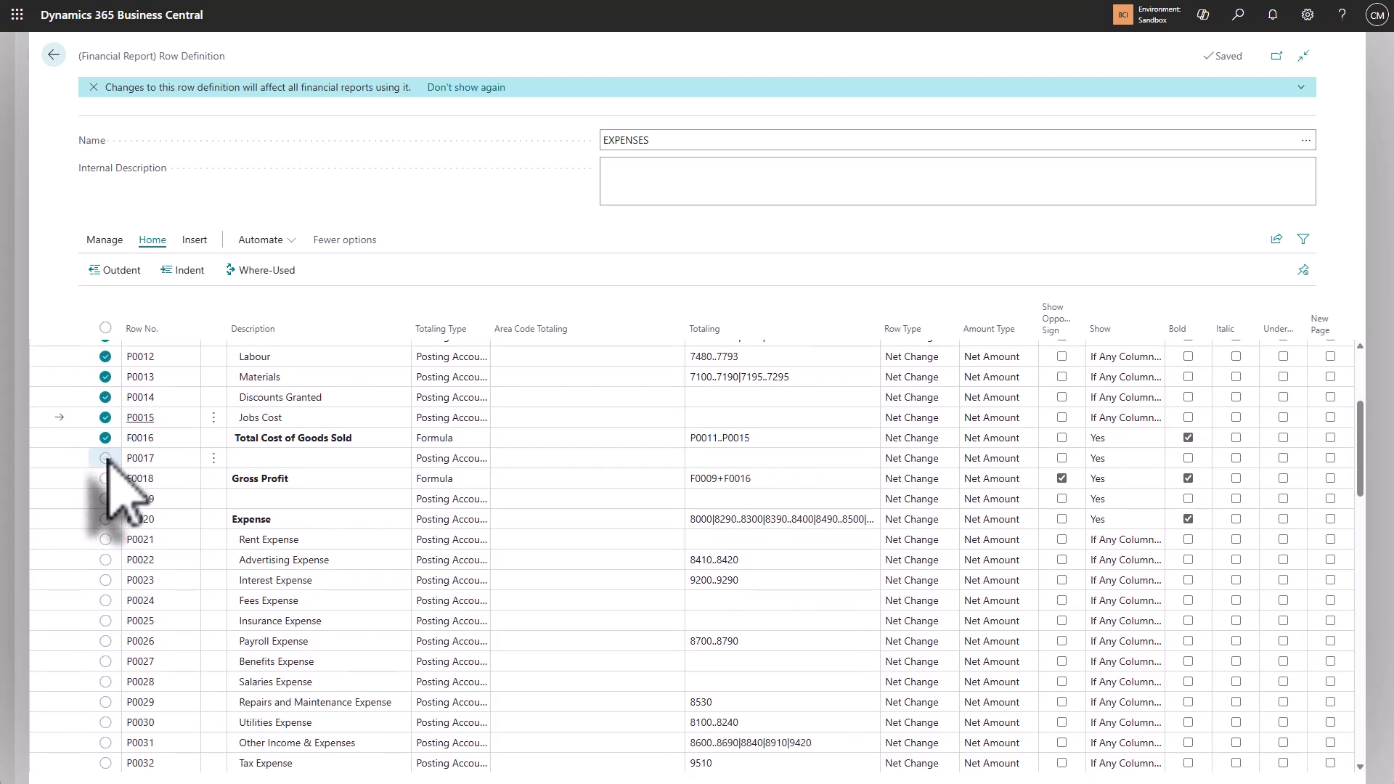
click(105, 459)
click(106, 478)
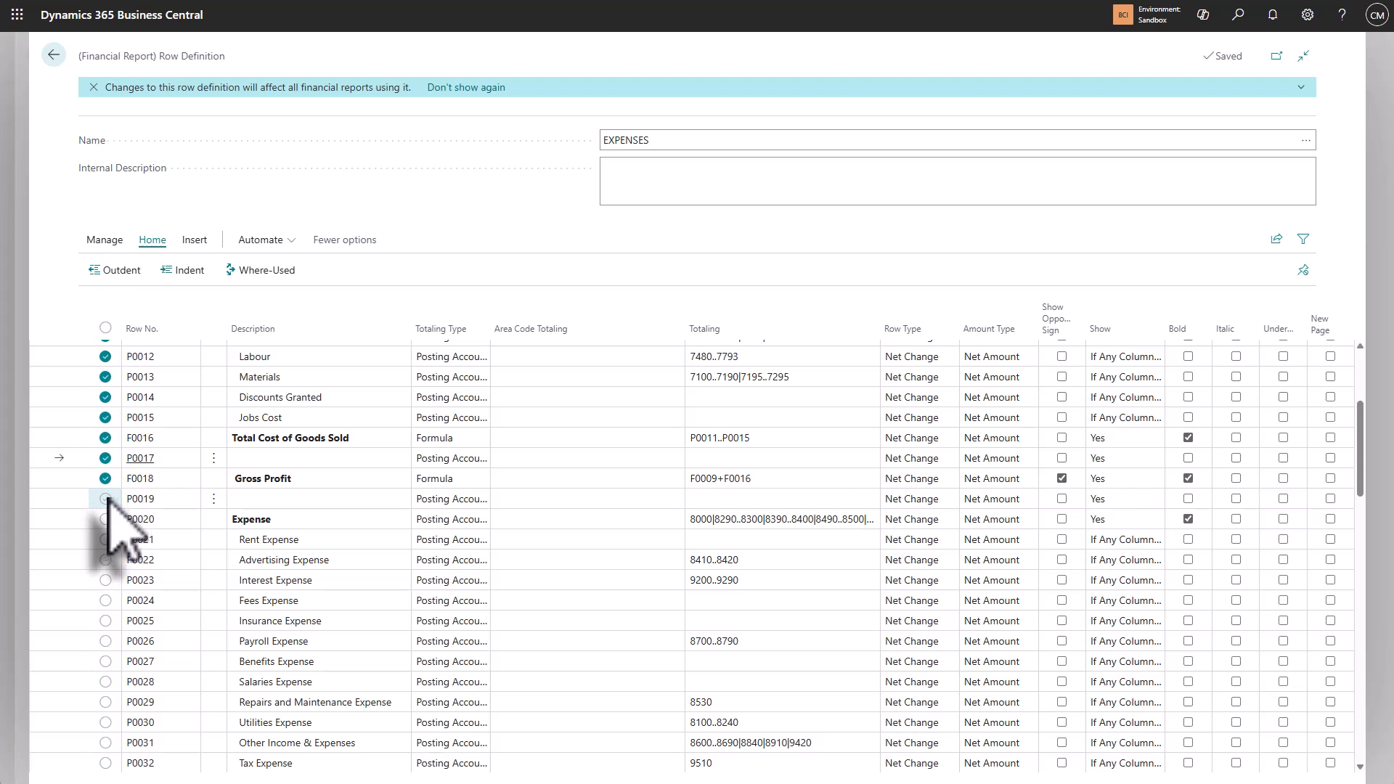
click(105, 499)
scroll(107, 501, down, 3)
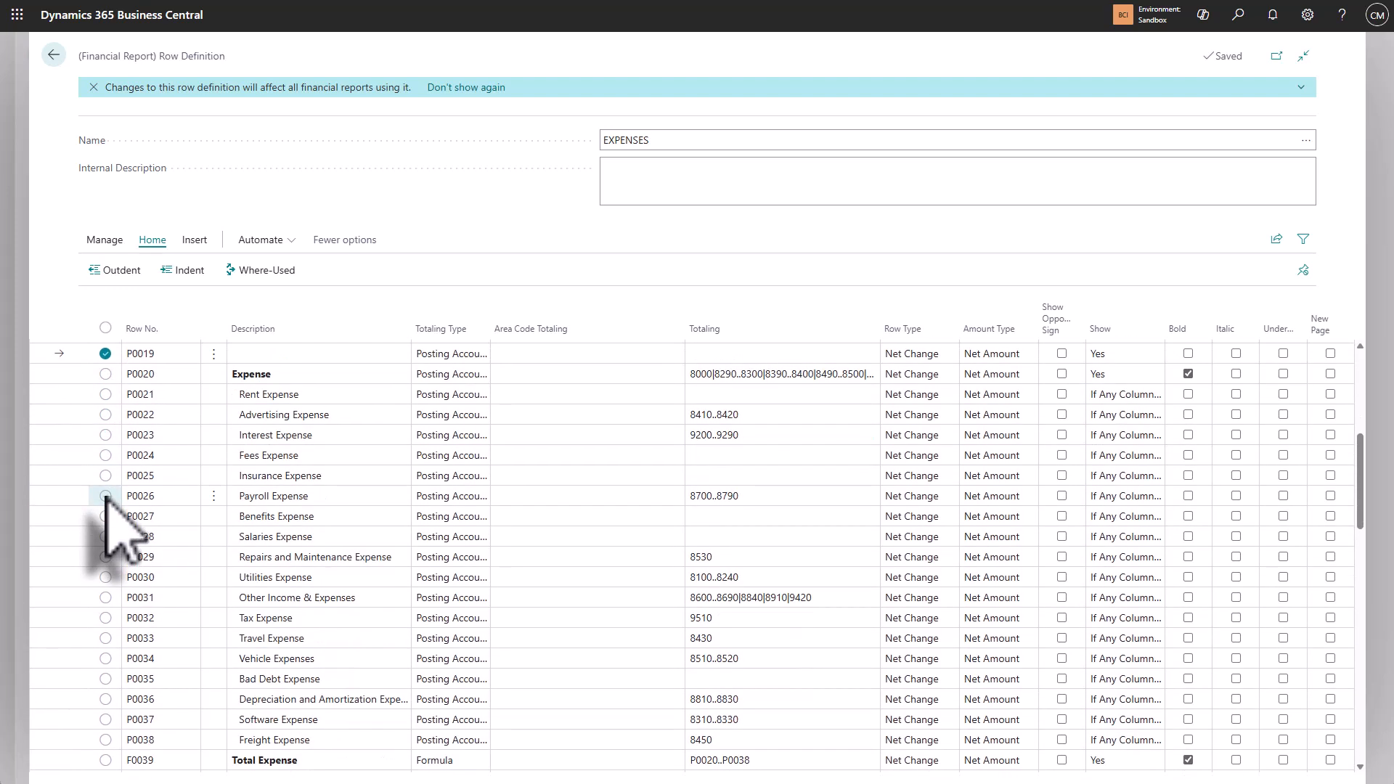
click(105, 394)
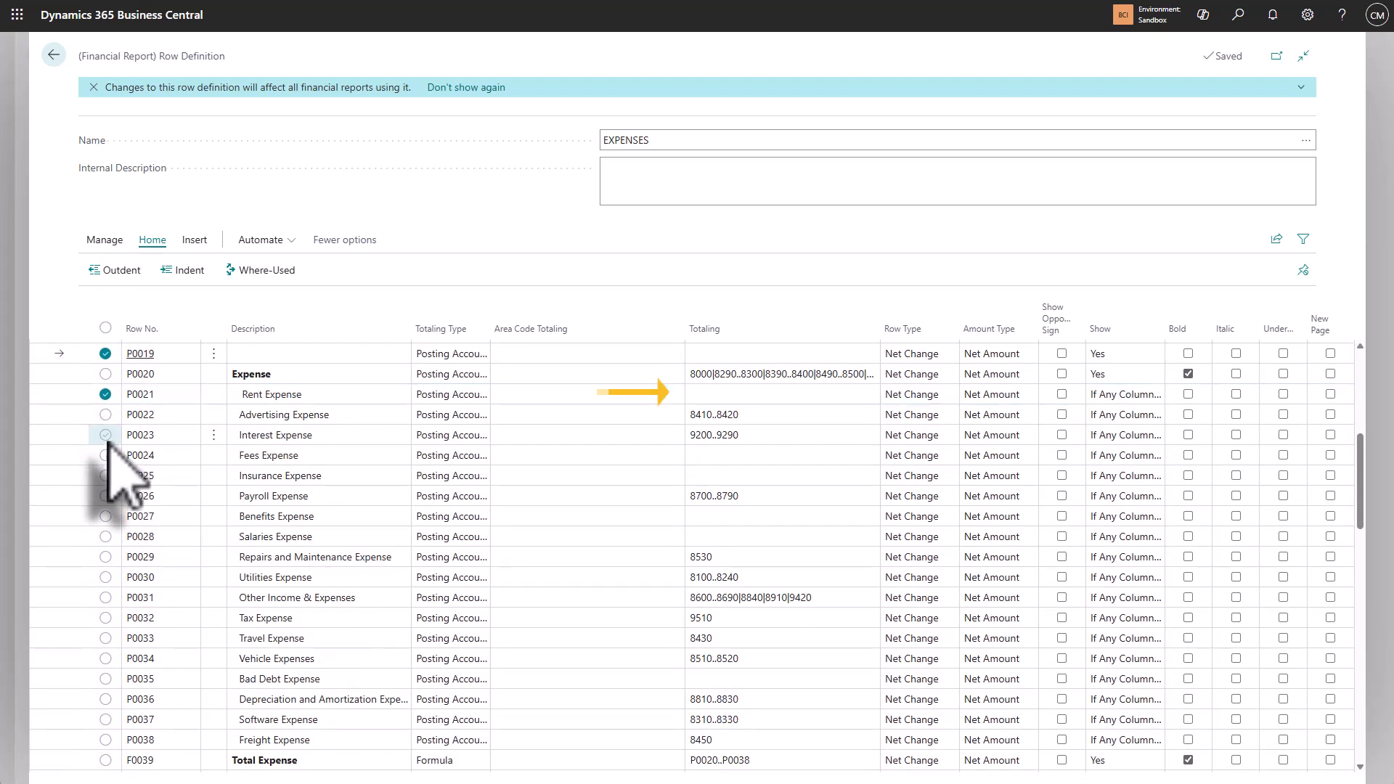
click(106, 455)
click(106, 475)
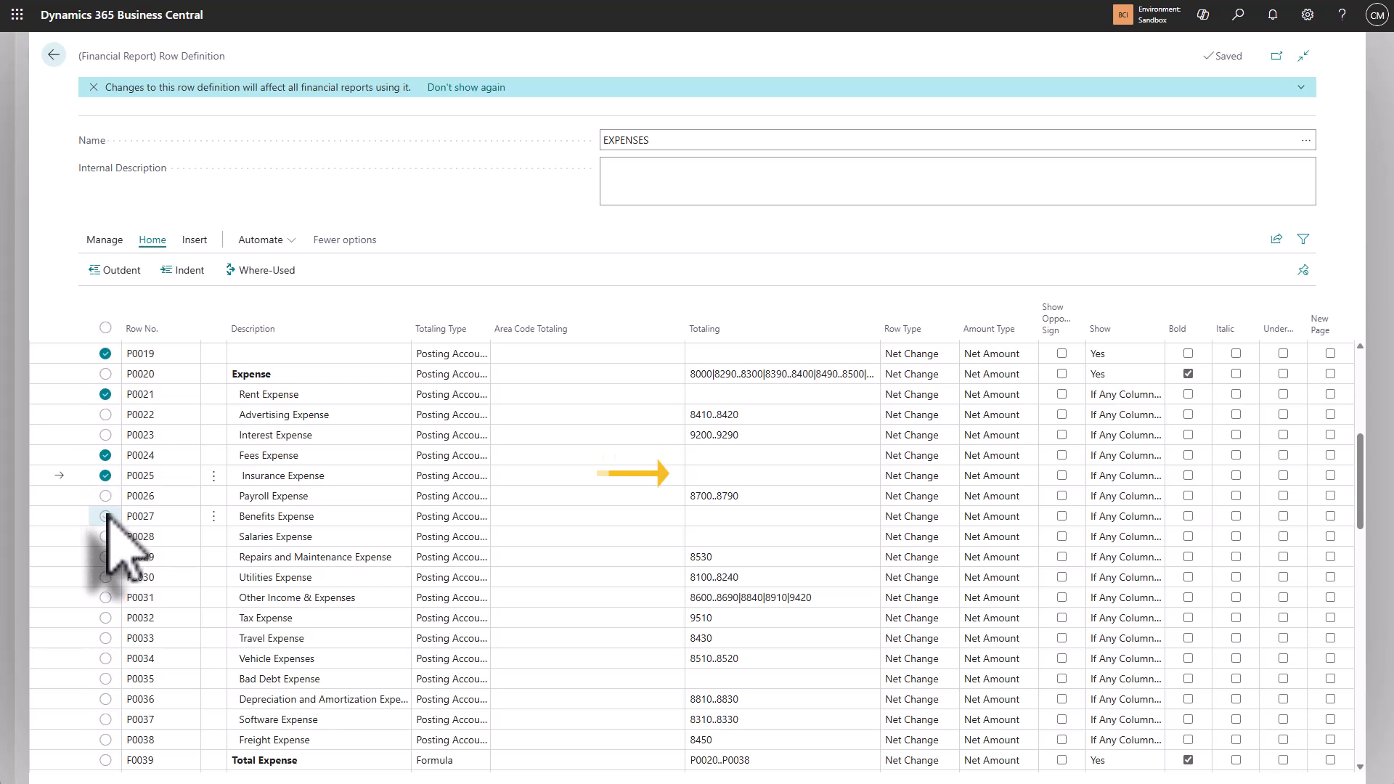
click(105, 516)
click(105, 536)
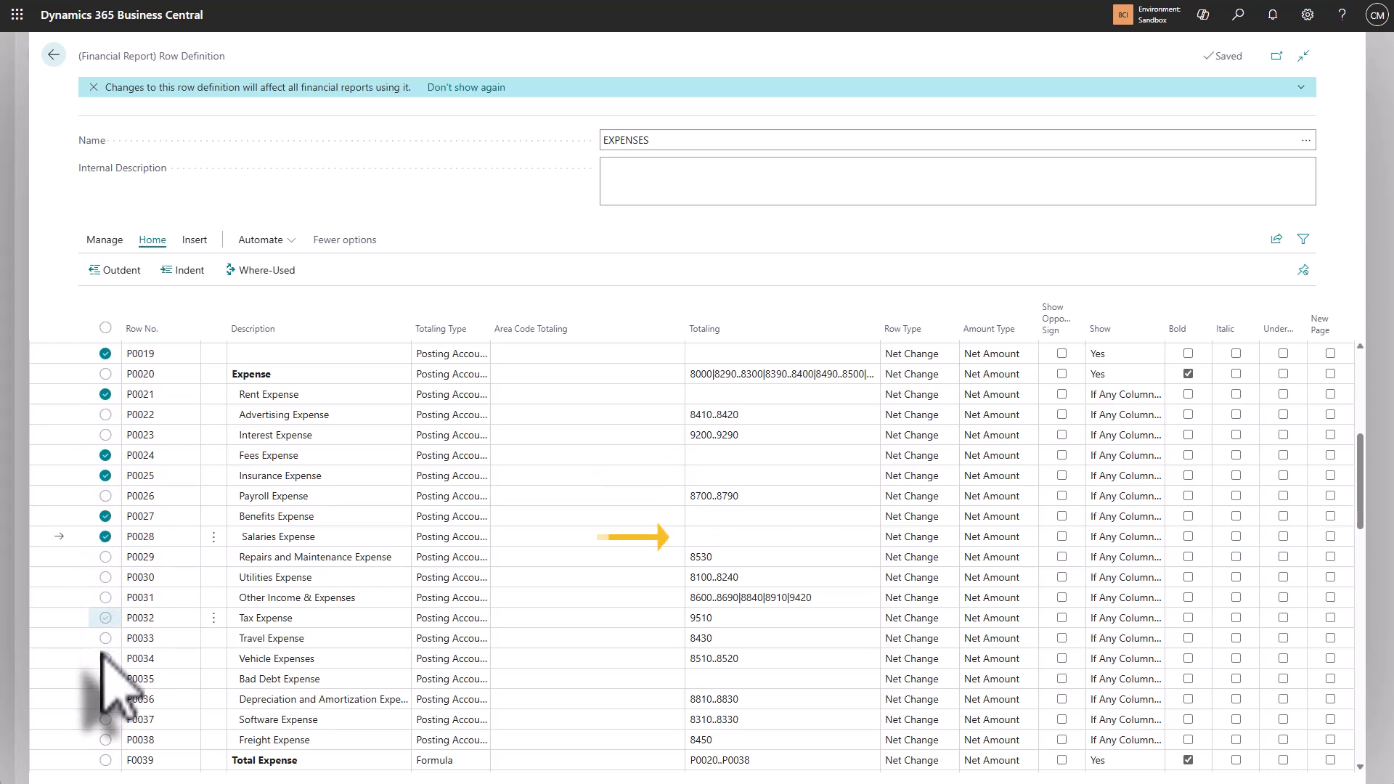
click(106, 679)
scroll(113, 631, down, 2)
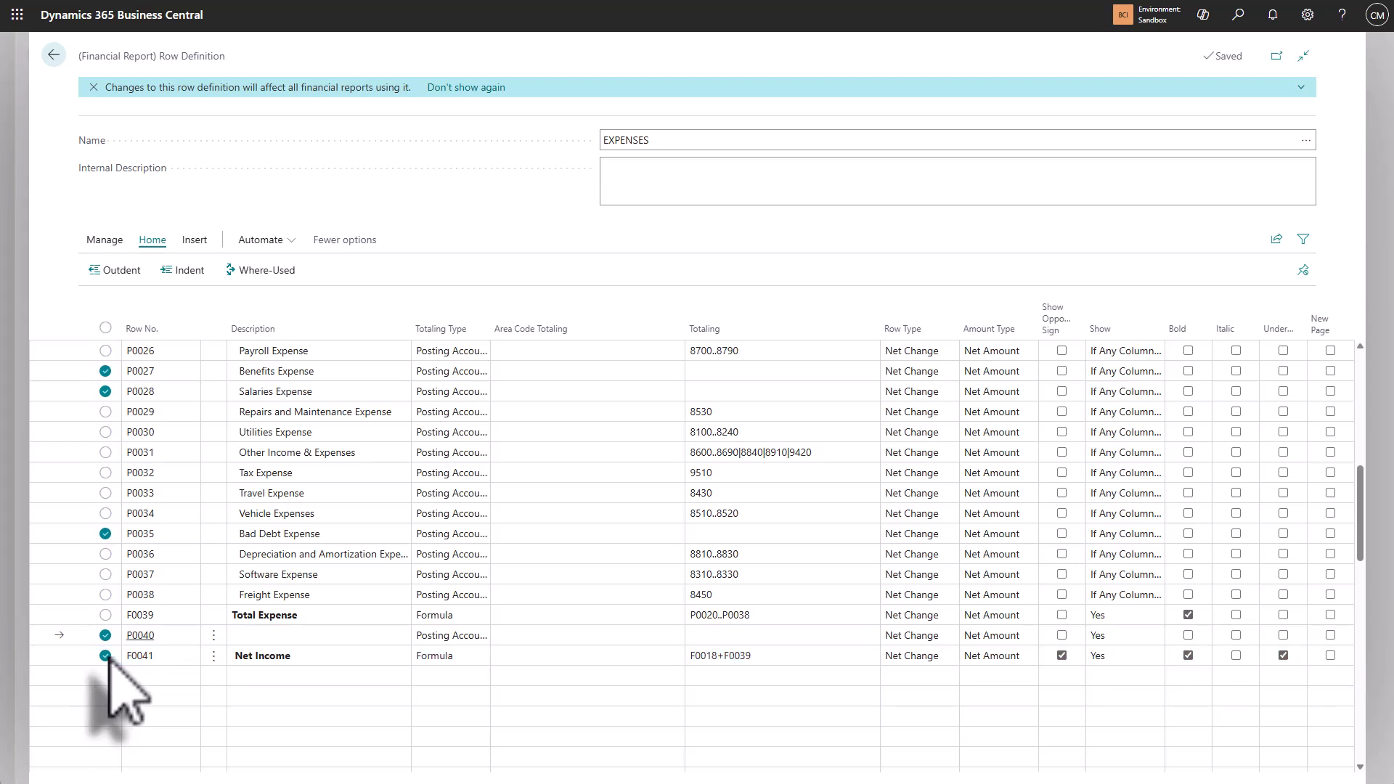
click(106, 241)
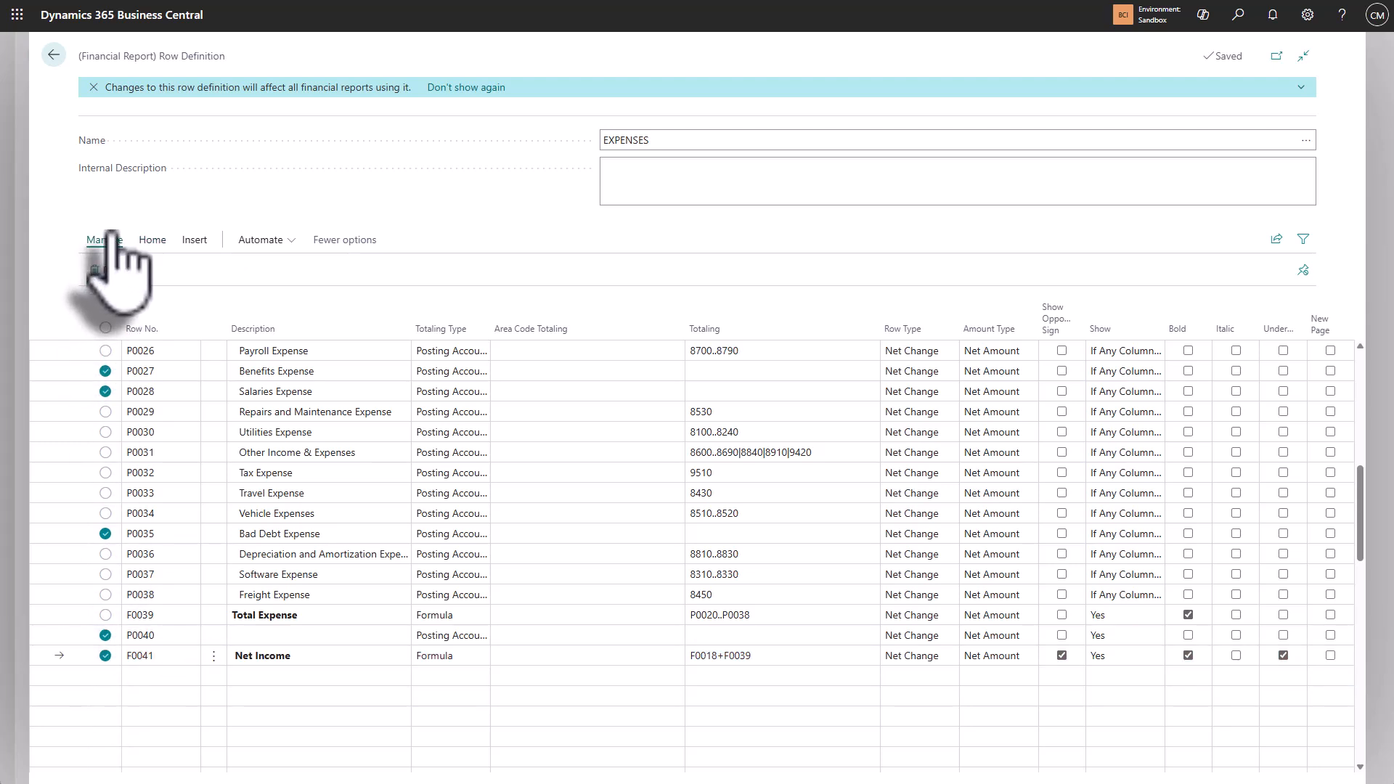
click(112, 271)
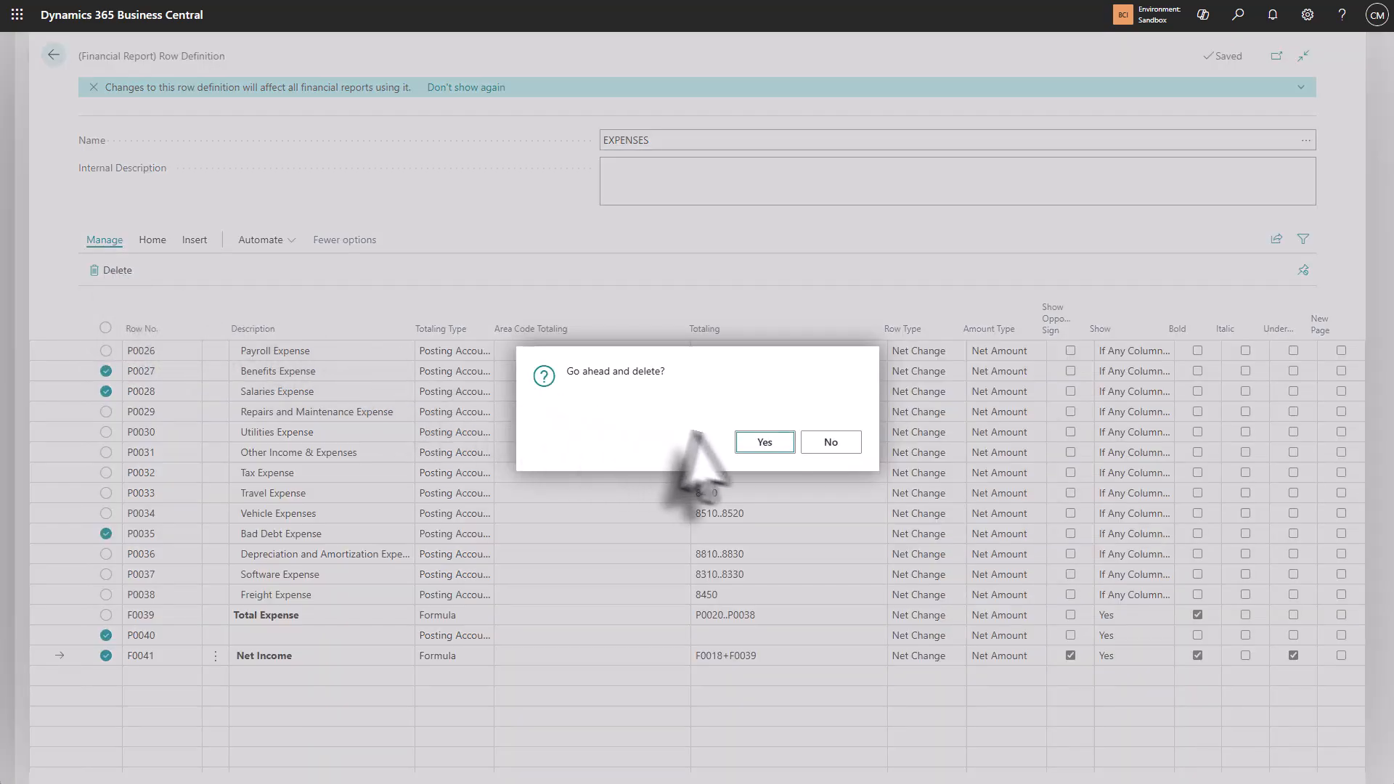
click(763, 445)
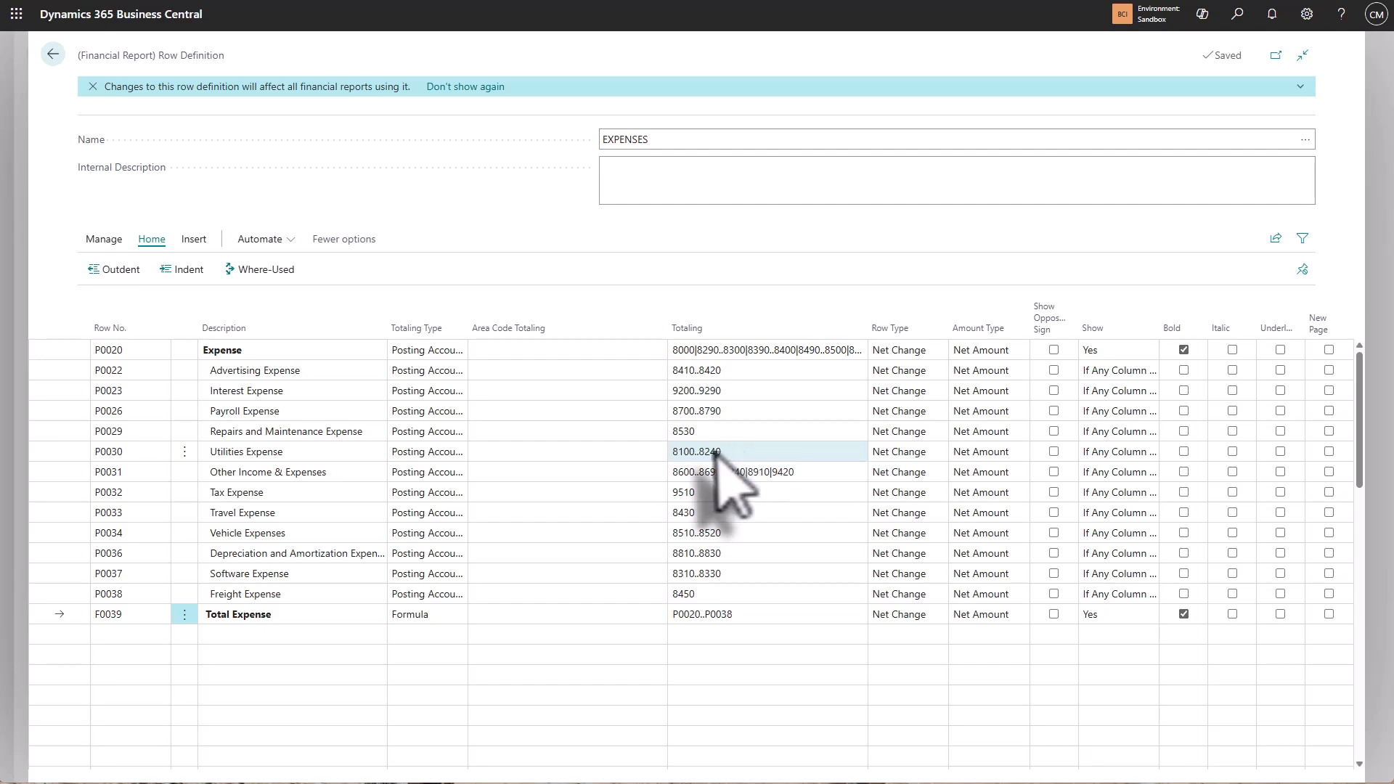
Step: Set the Area Code Totaling of the Utilities Expense row to QLD
click(646, 452)
click(657, 452)
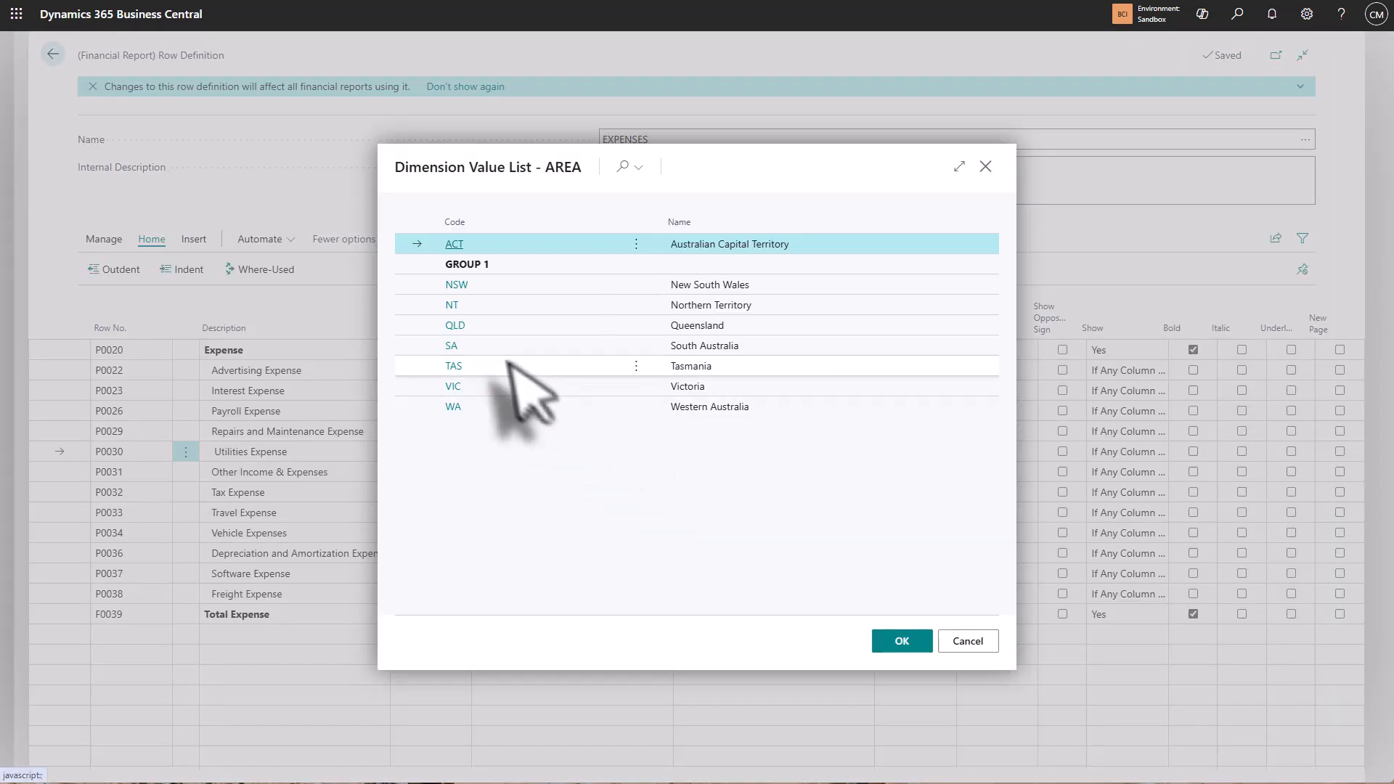
click(544, 325)
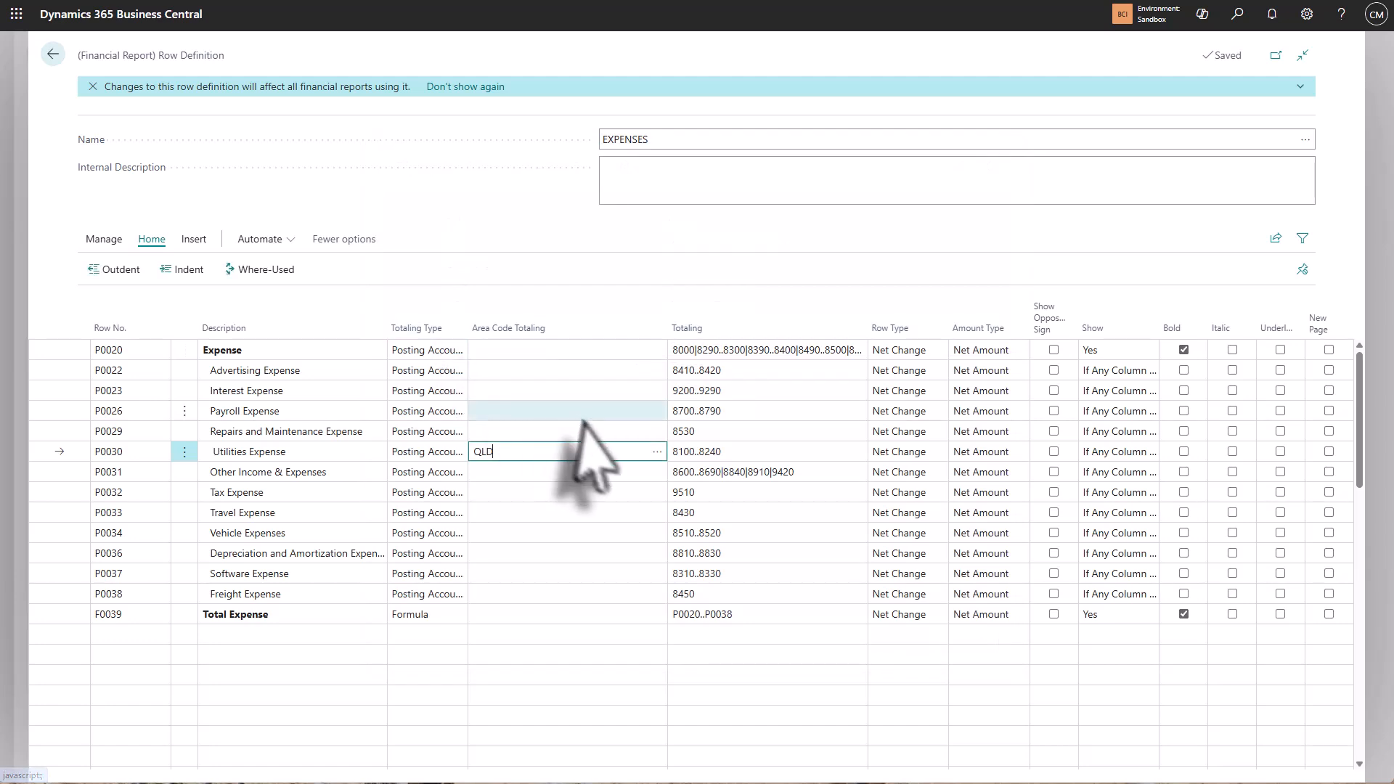
Step: Set the Area Code Totaling of the Other Income & Expenses row to both ACT and QLD
click(656, 472)
click(657, 472)
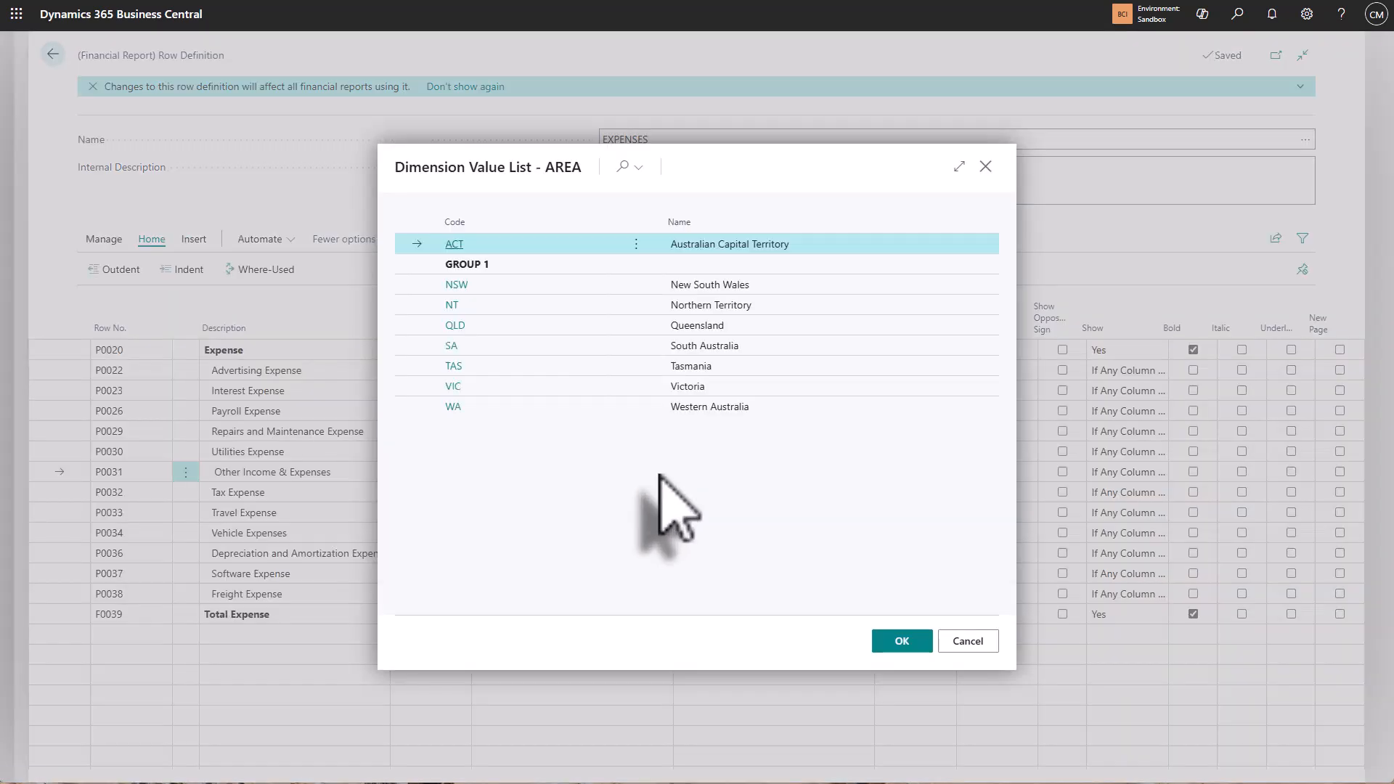
click(466, 325)
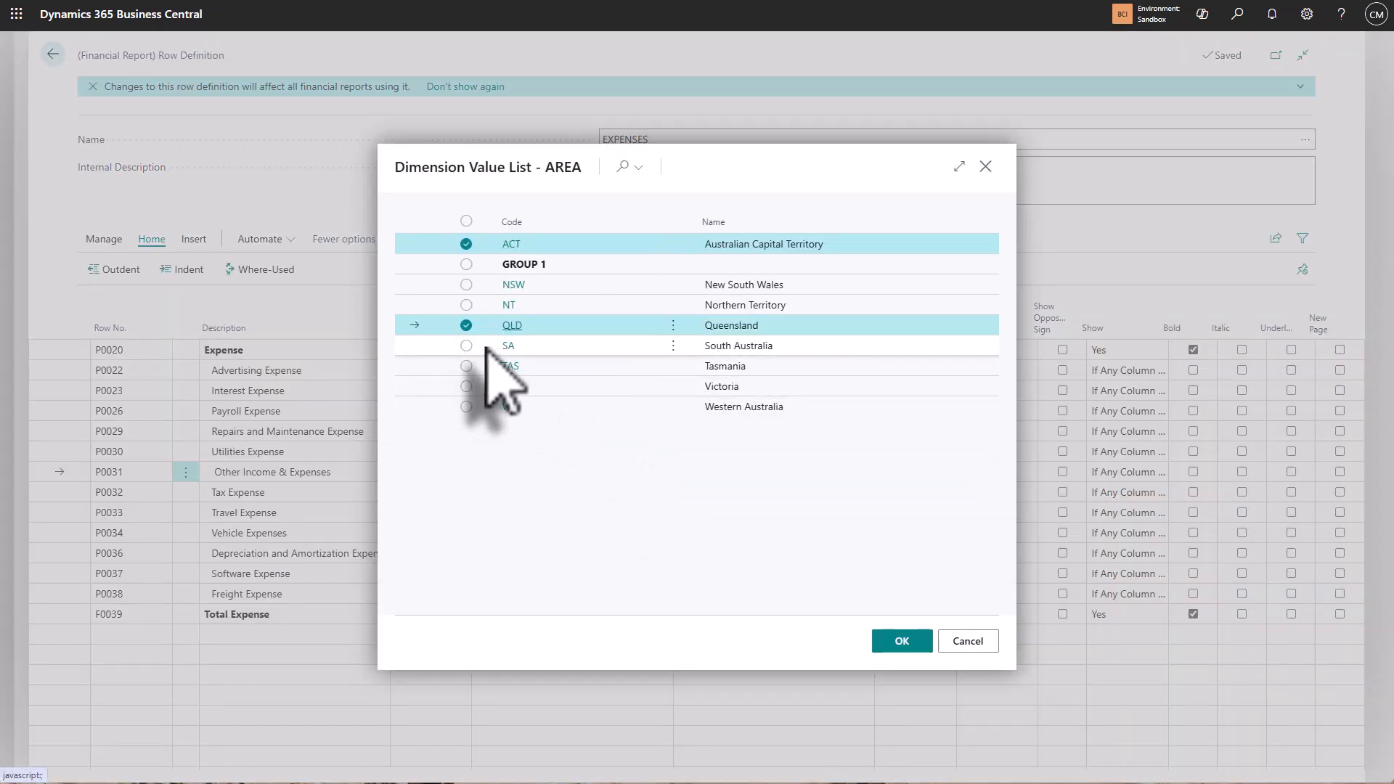
click(907, 642)
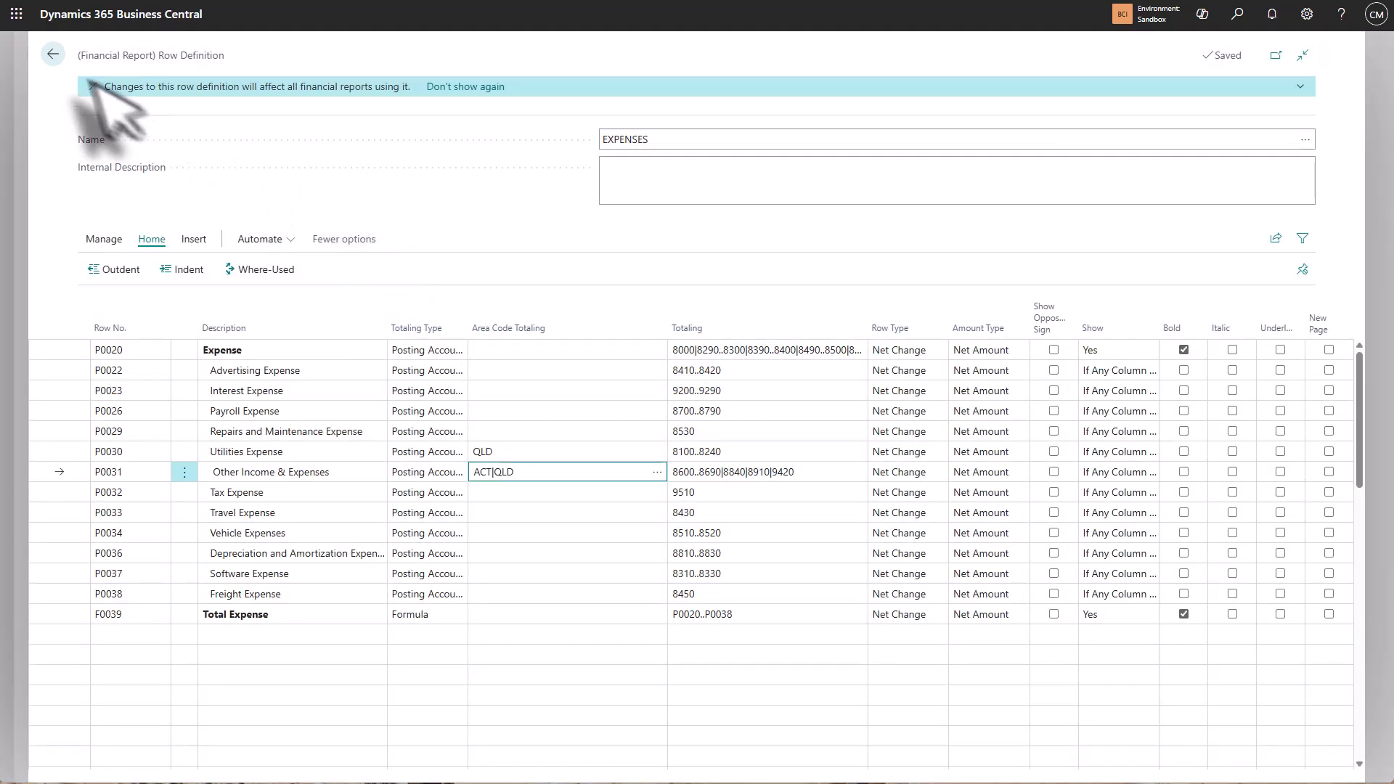
Step: Leave the row definitions, return to the home page and open the Financial Reporting list
click(53, 55)
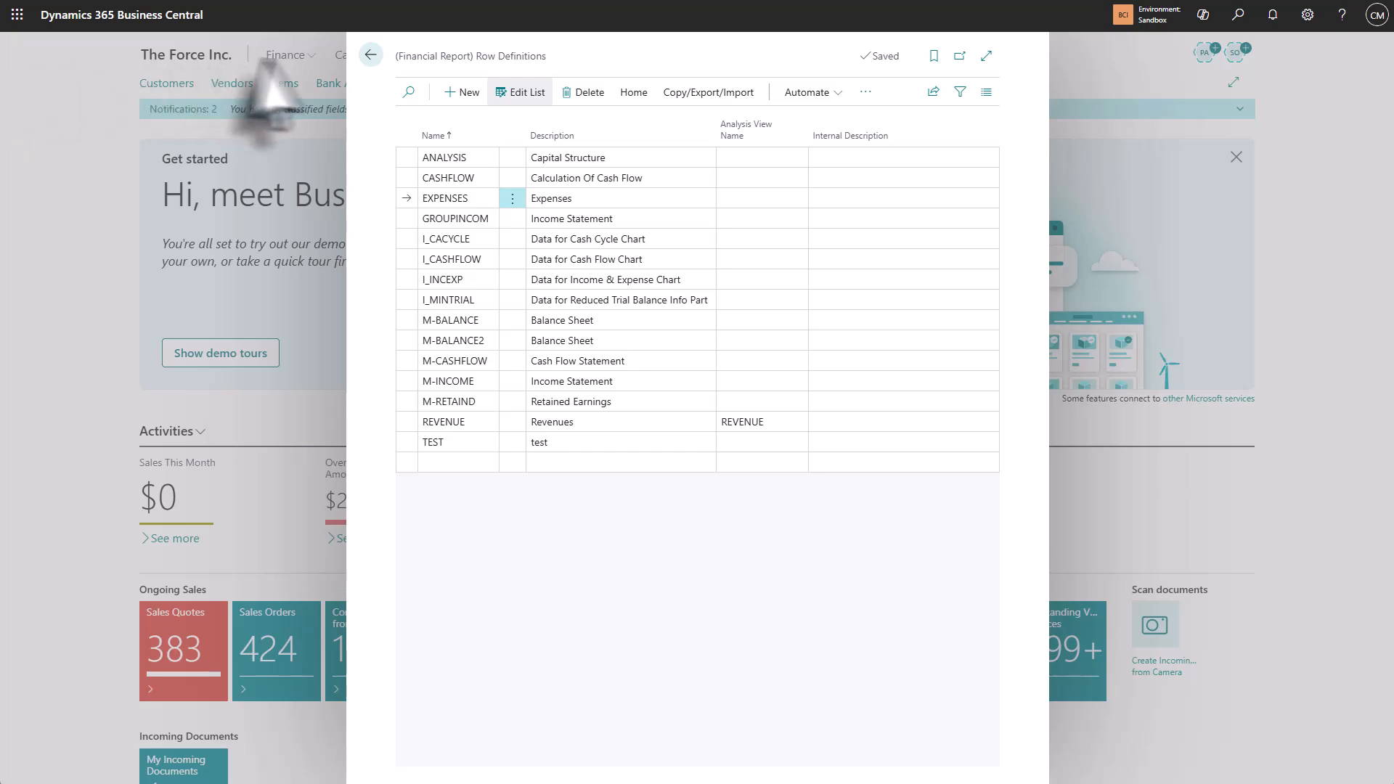
click(370, 55)
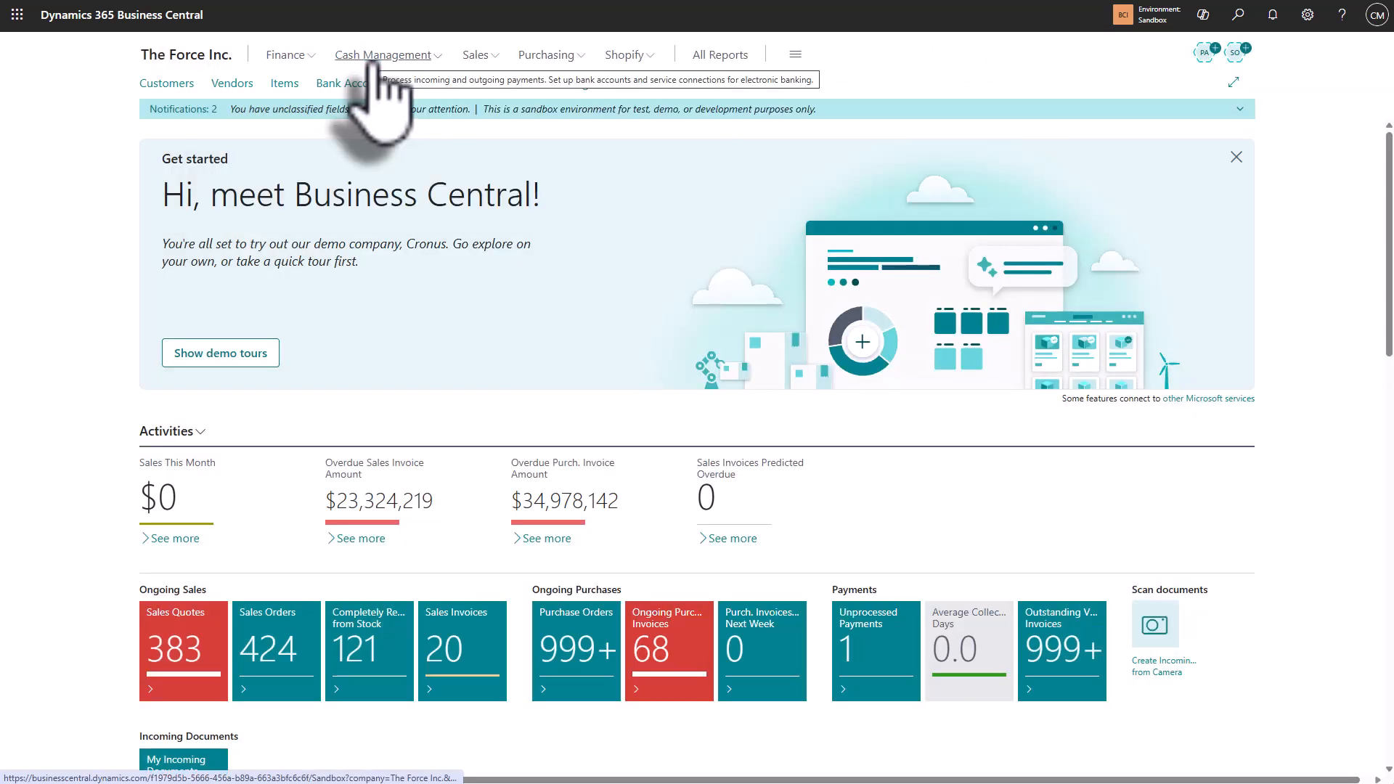
click(294, 58)
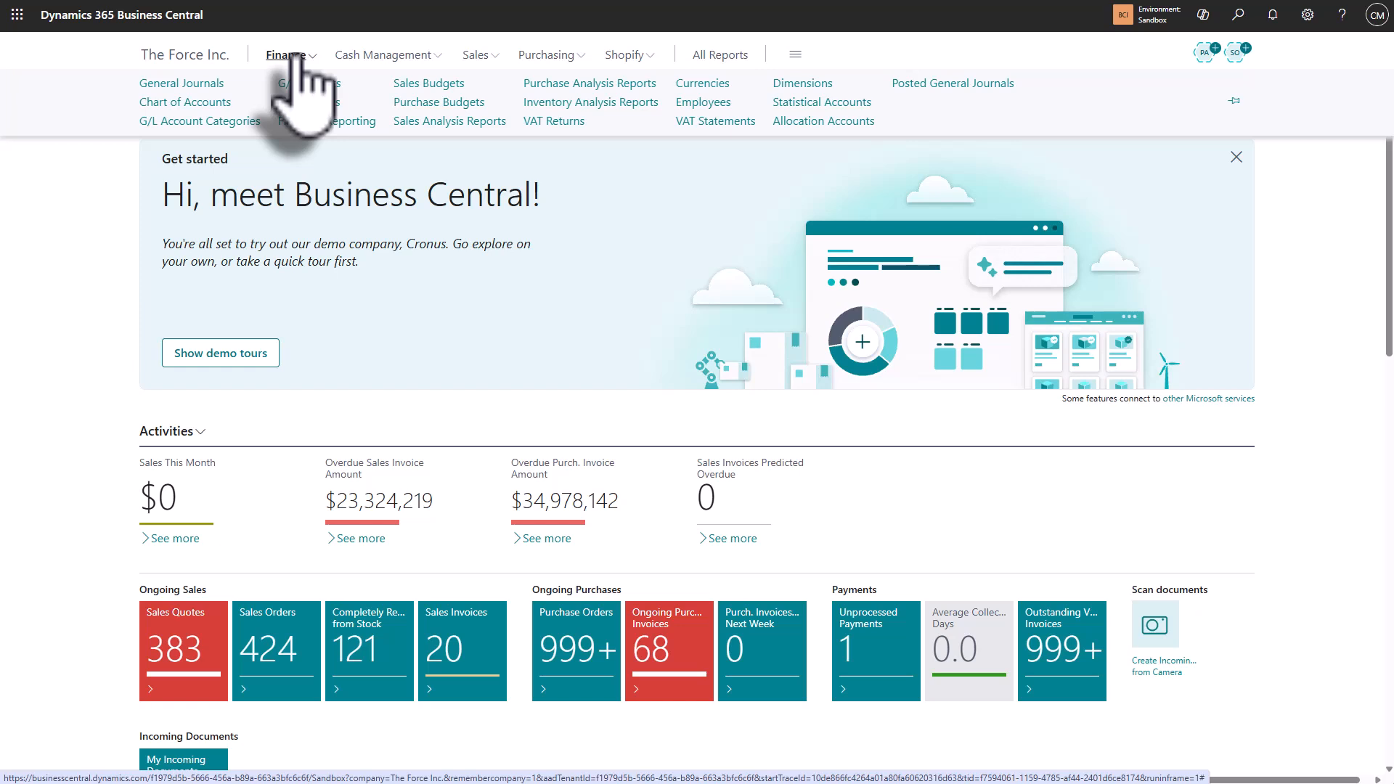
click(328, 122)
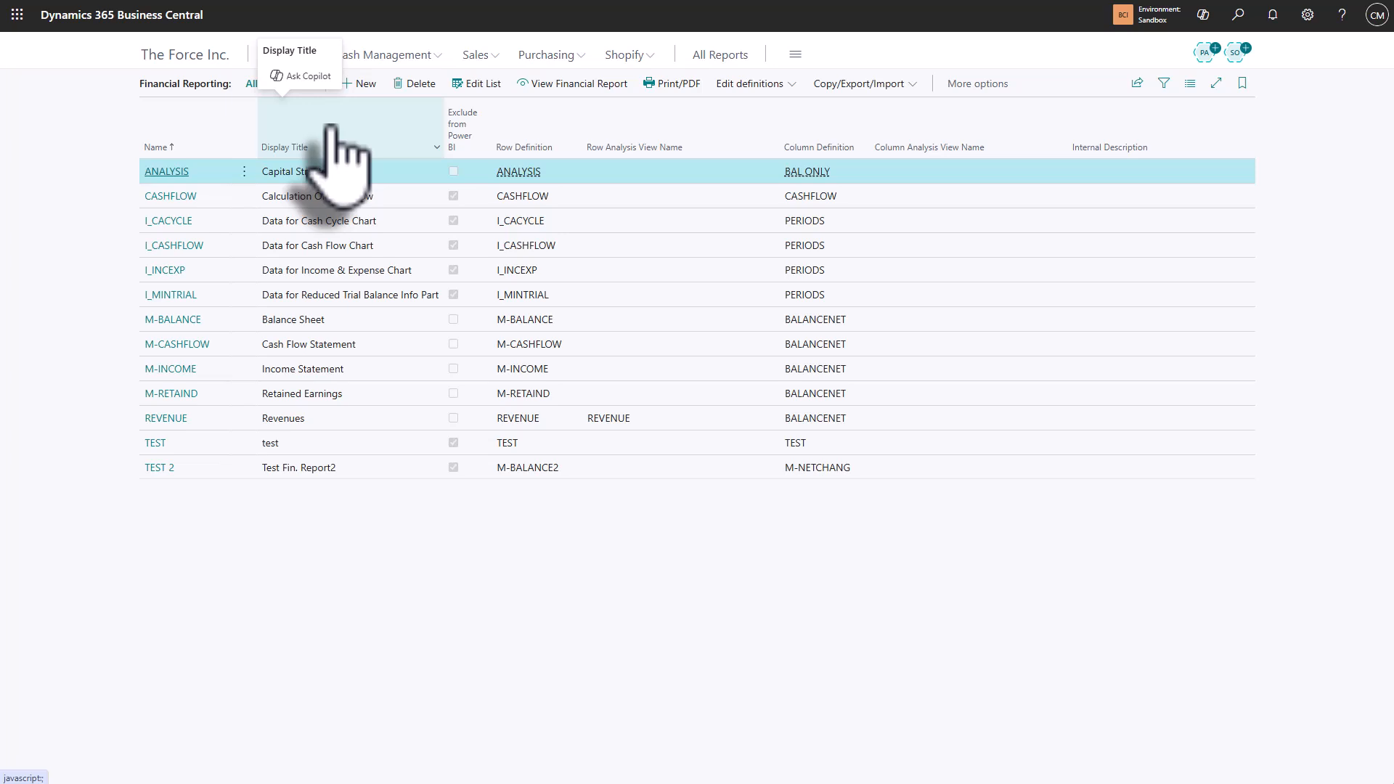
Step: Create a financial report named "expenses" with display title Expenses Analysis and assign it the EXPENSES row definition
click(366, 84)
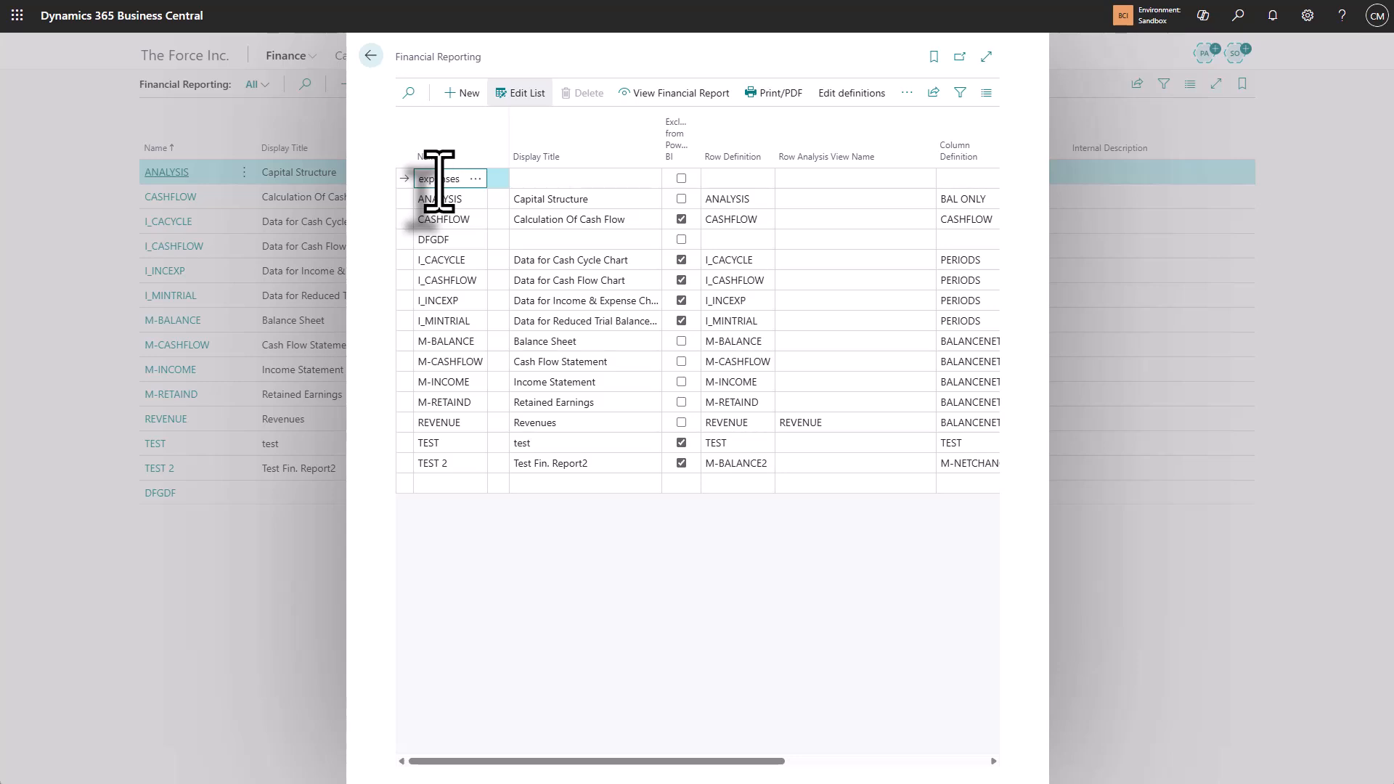
text(expenses)
key(Tab)
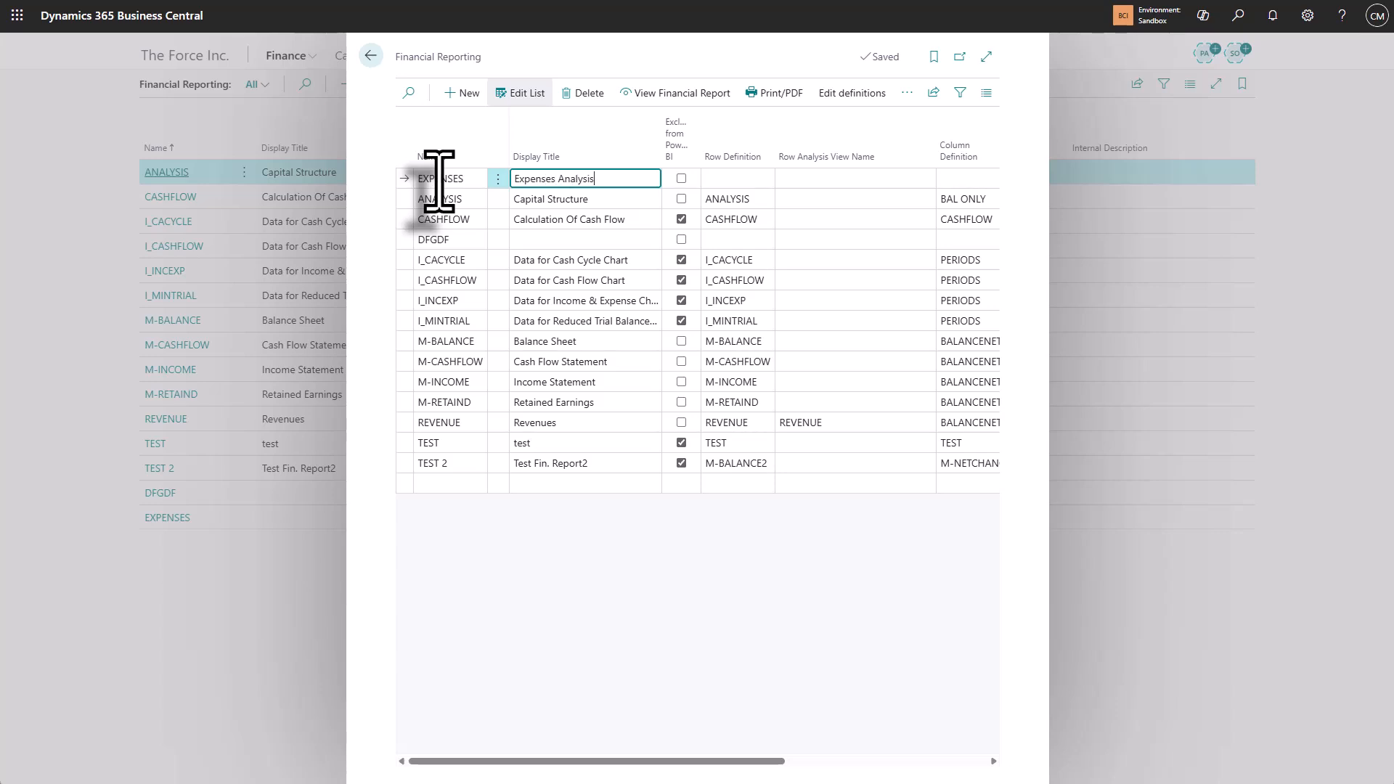
key(Tab)
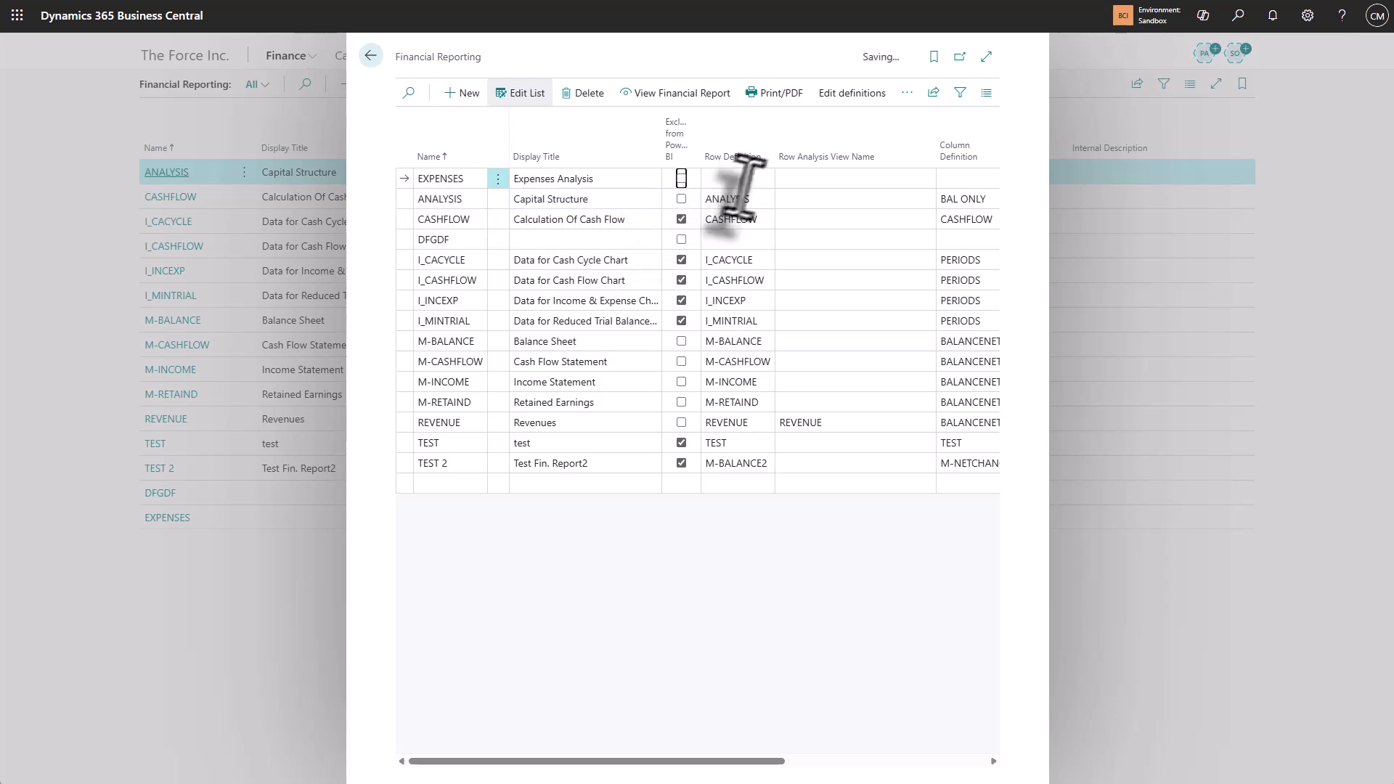
click(762, 178)
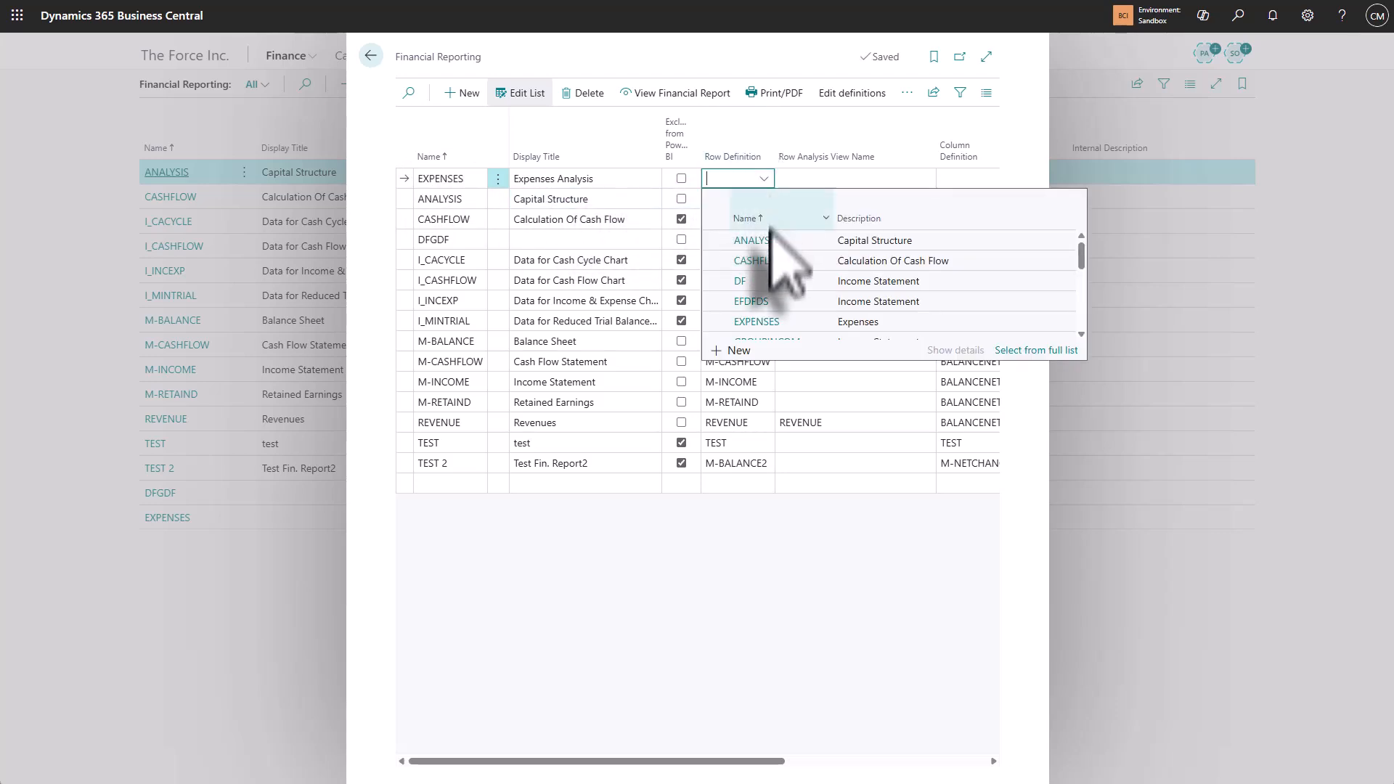
click(761, 323)
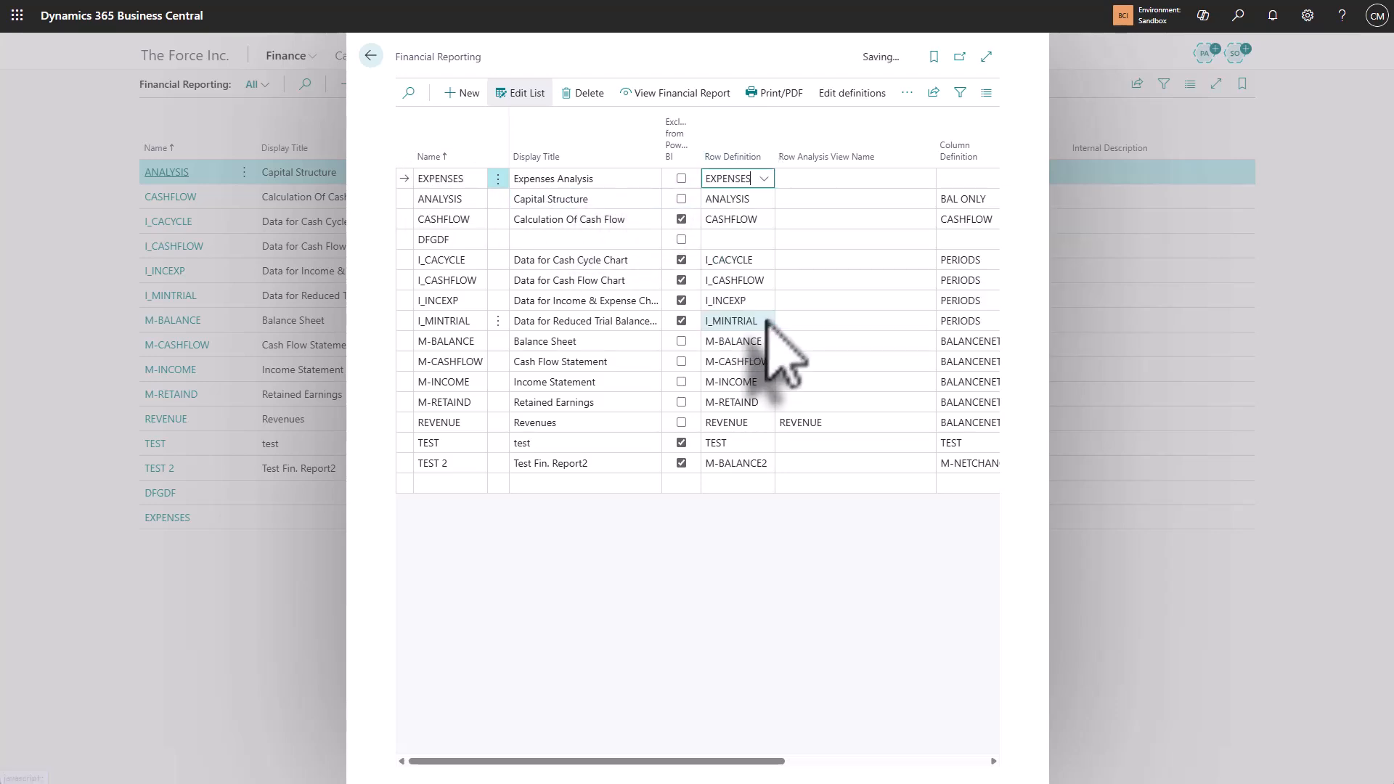
Step: Assign the M-NETCHANG column definition to the EXPENSES financial report and view the report
click(944, 182)
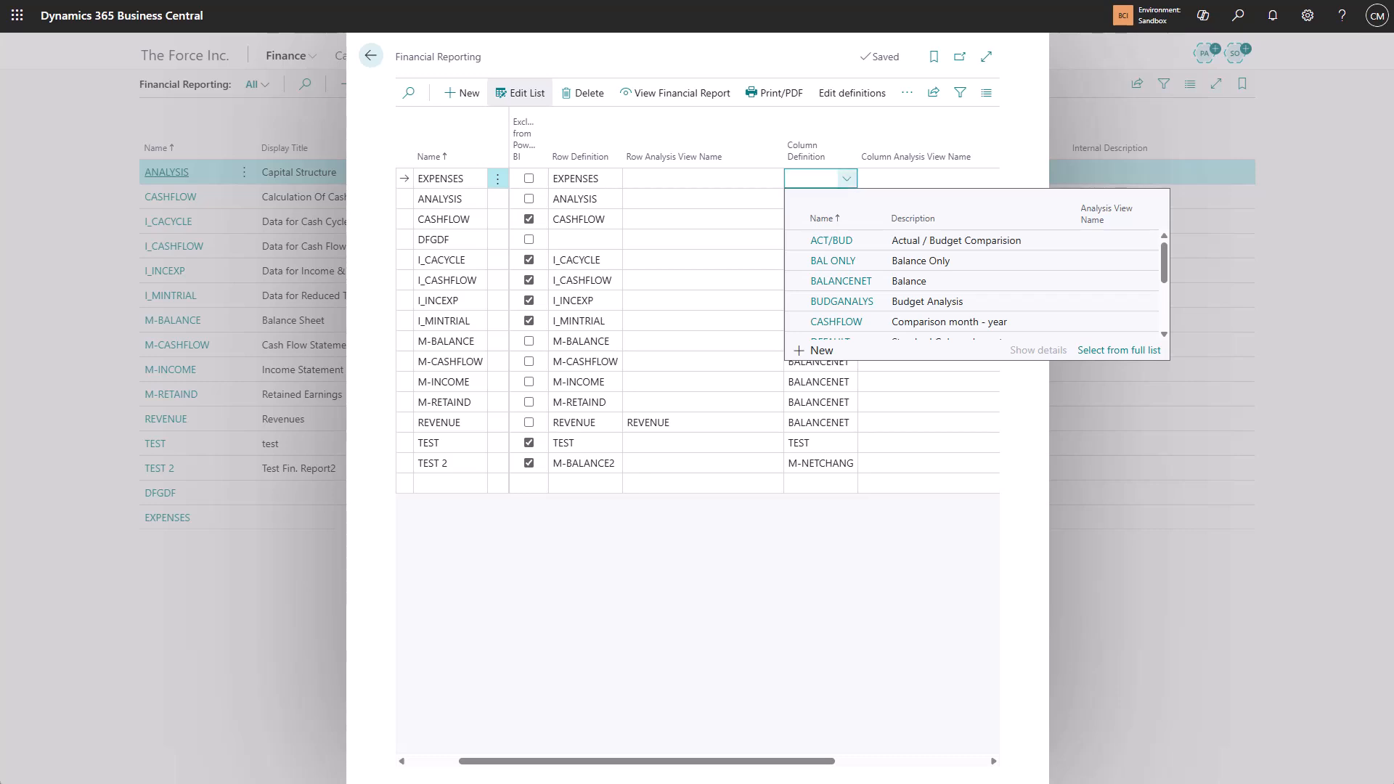
click(847, 179)
click(847, 179)
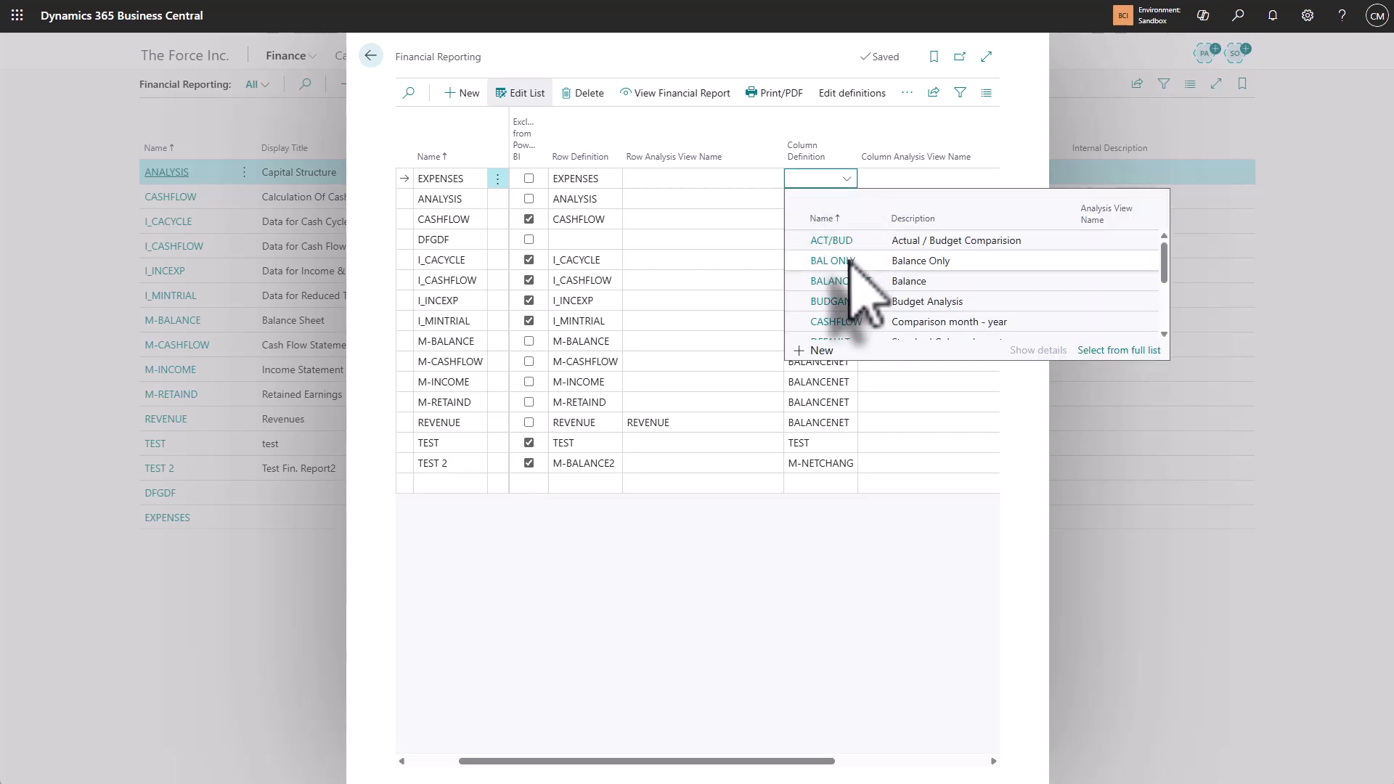
scroll(845, 283, down, 3)
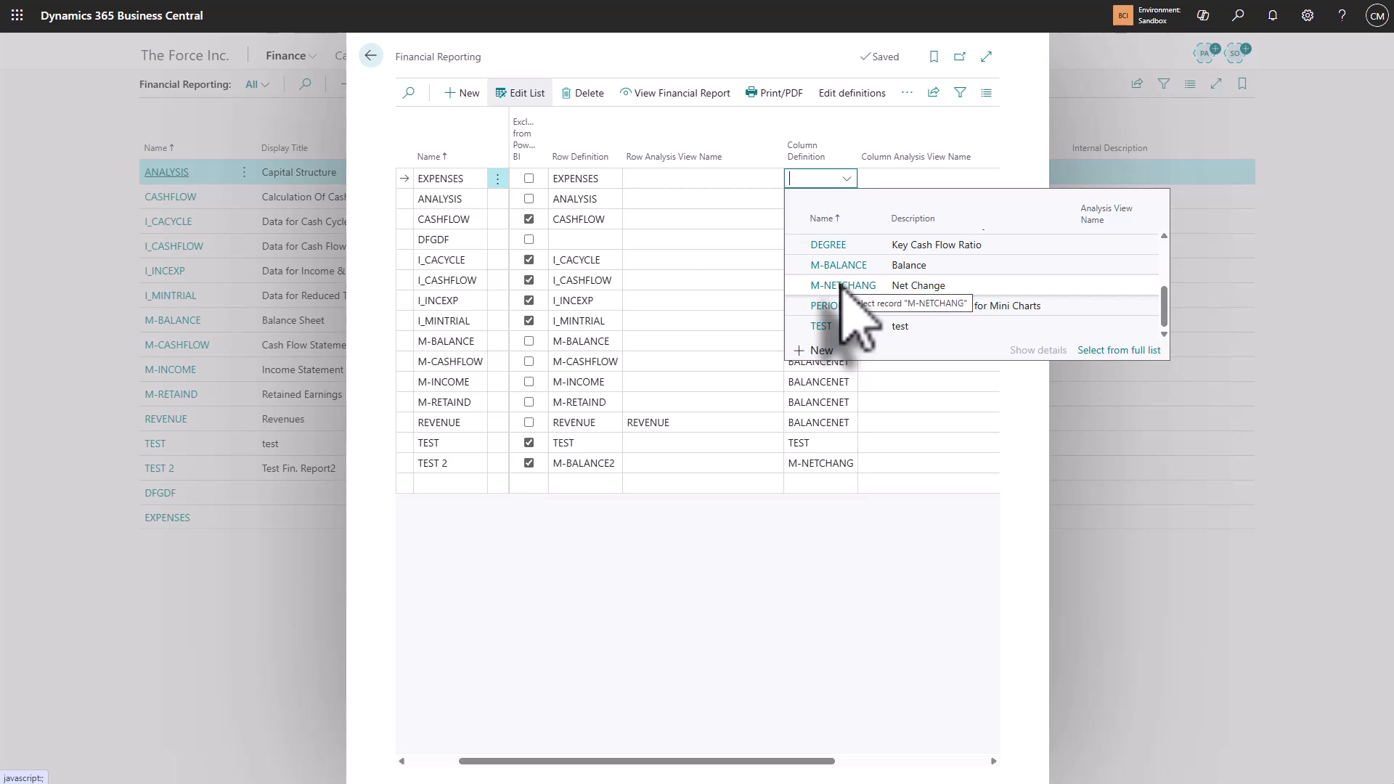
click(842, 283)
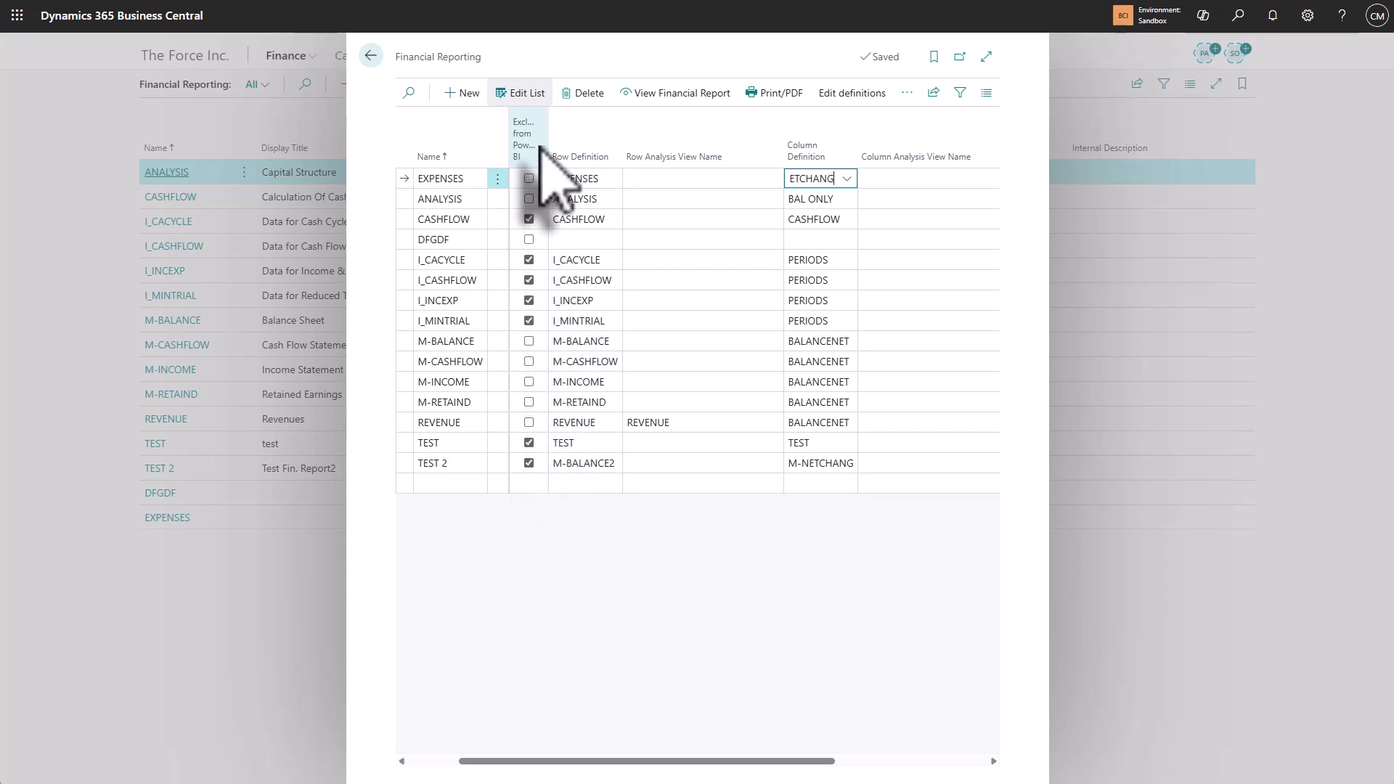
click(663, 98)
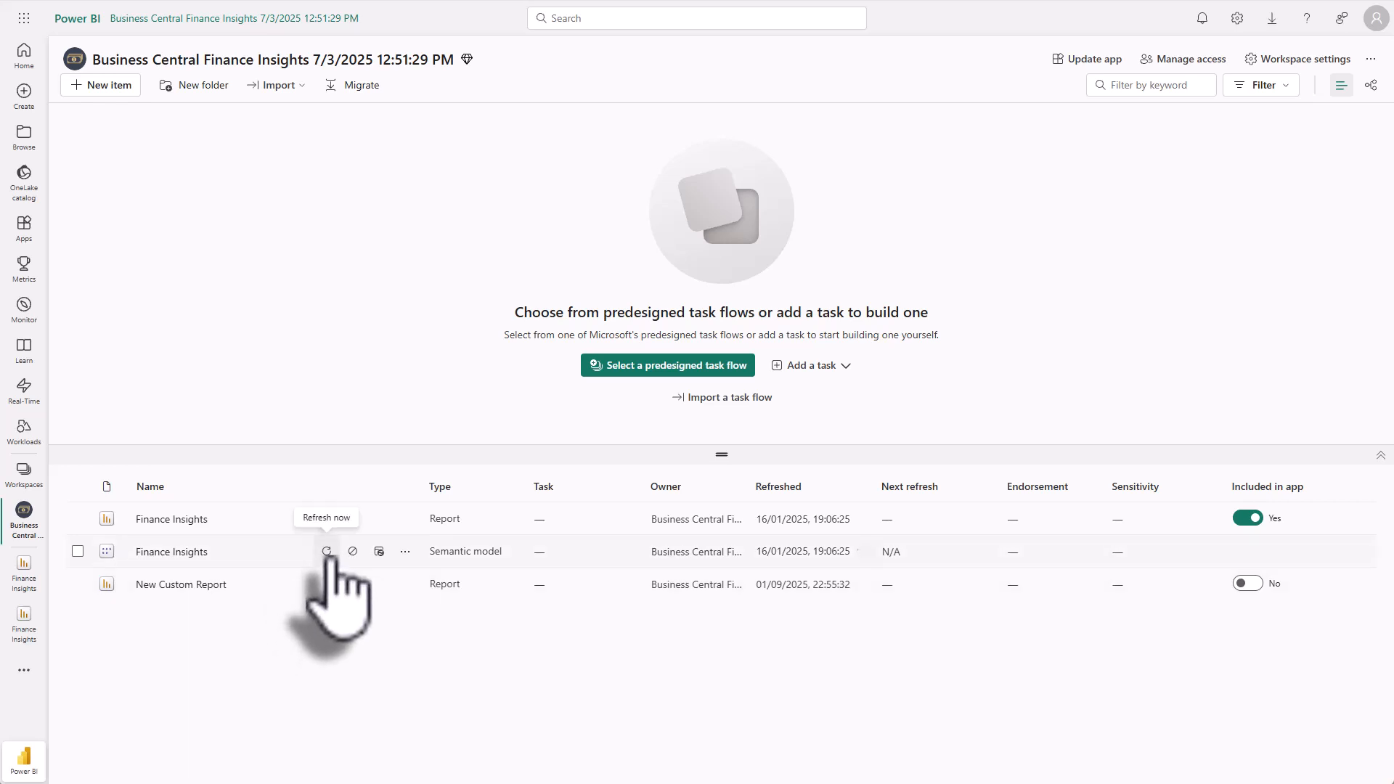
Step: Switch to Power BI, refresh the Finance Insights semantic model and open the Finance Insights report
click(326, 551)
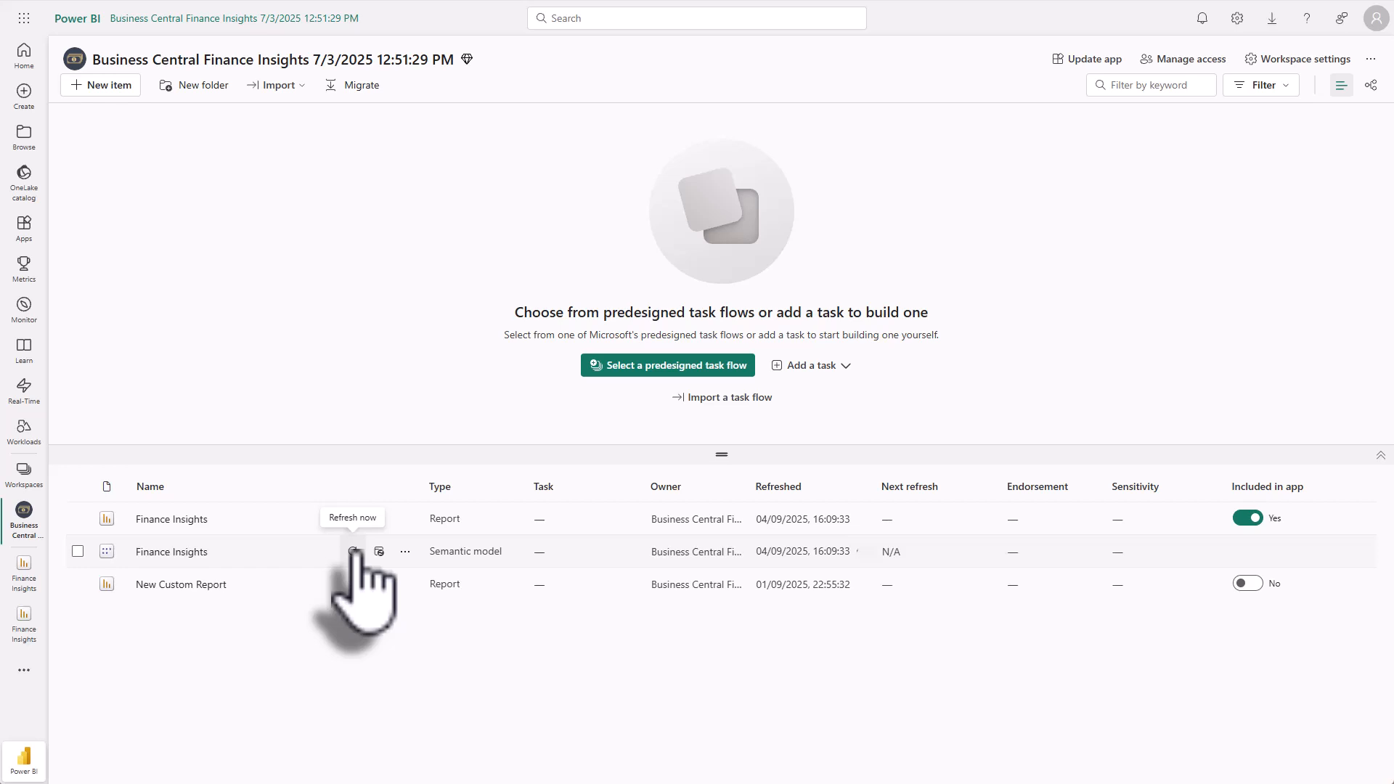
click(171, 520)
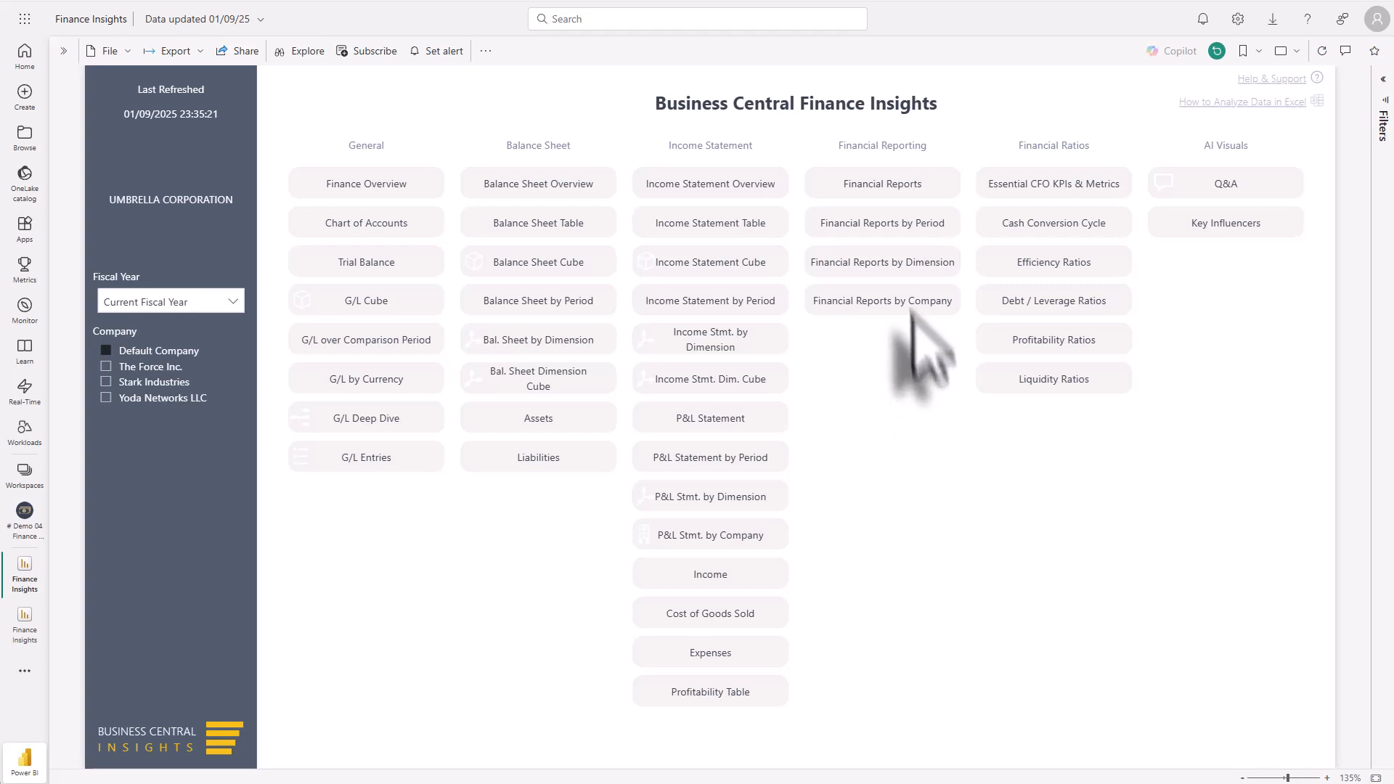
Step: Open the Financial Reports by Dimension page and select the Expenses Analysis report with Area as the dimension
click(884, 263)
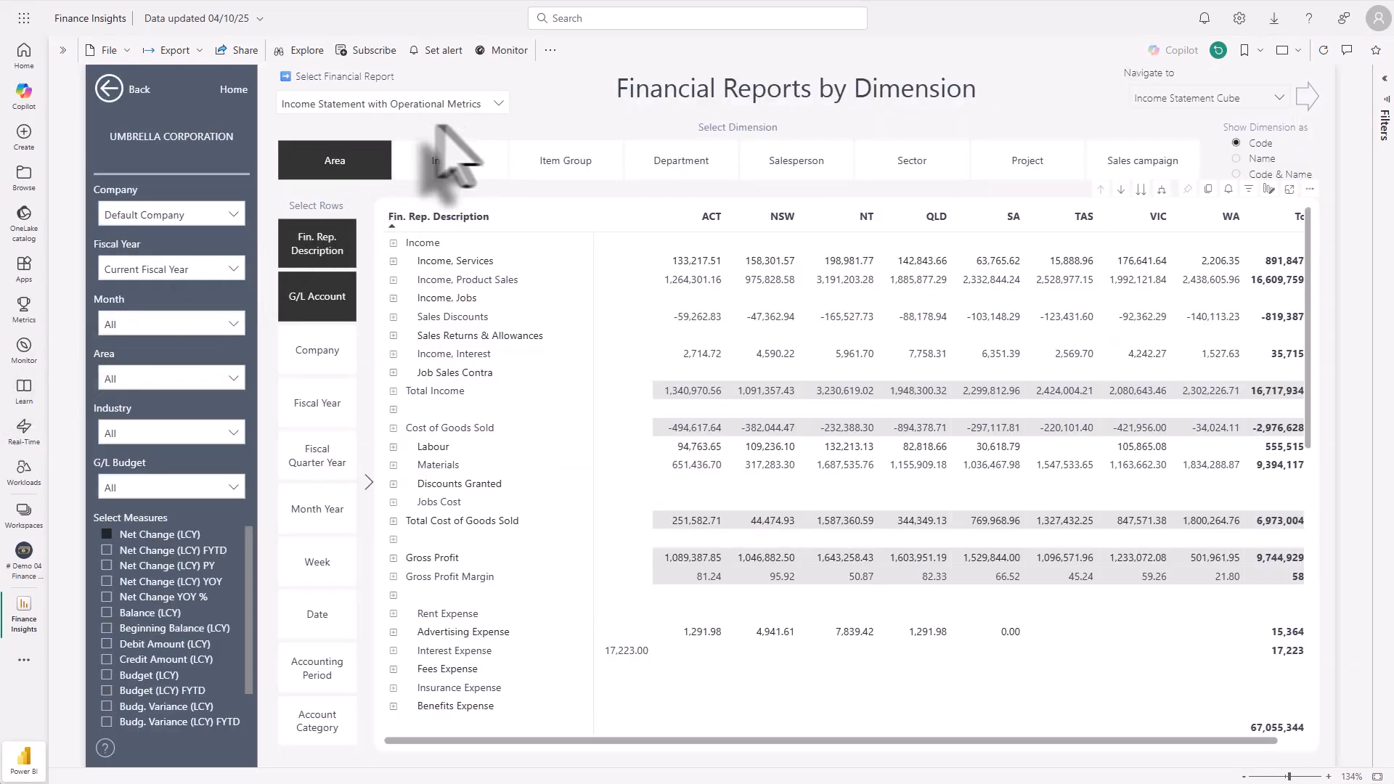
click(499, 104)
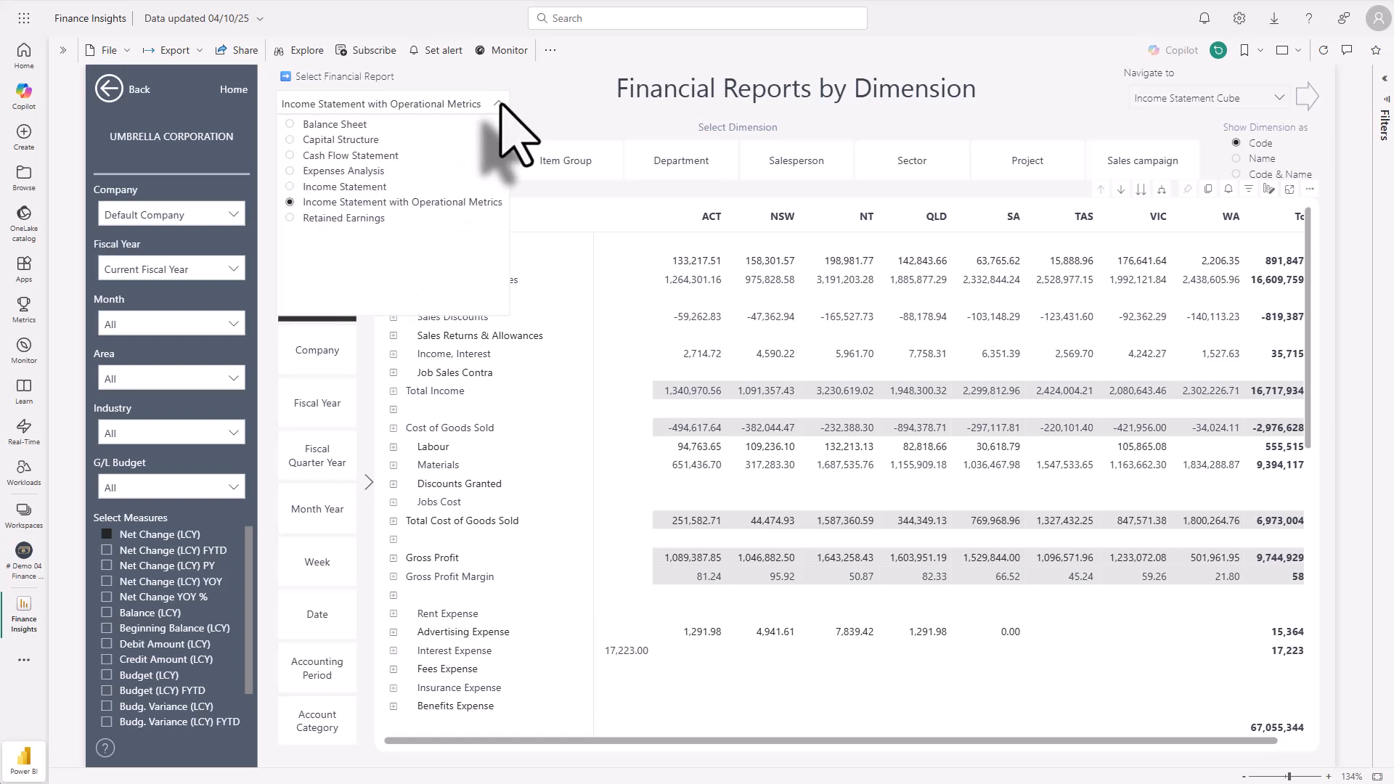
click(290, 171)
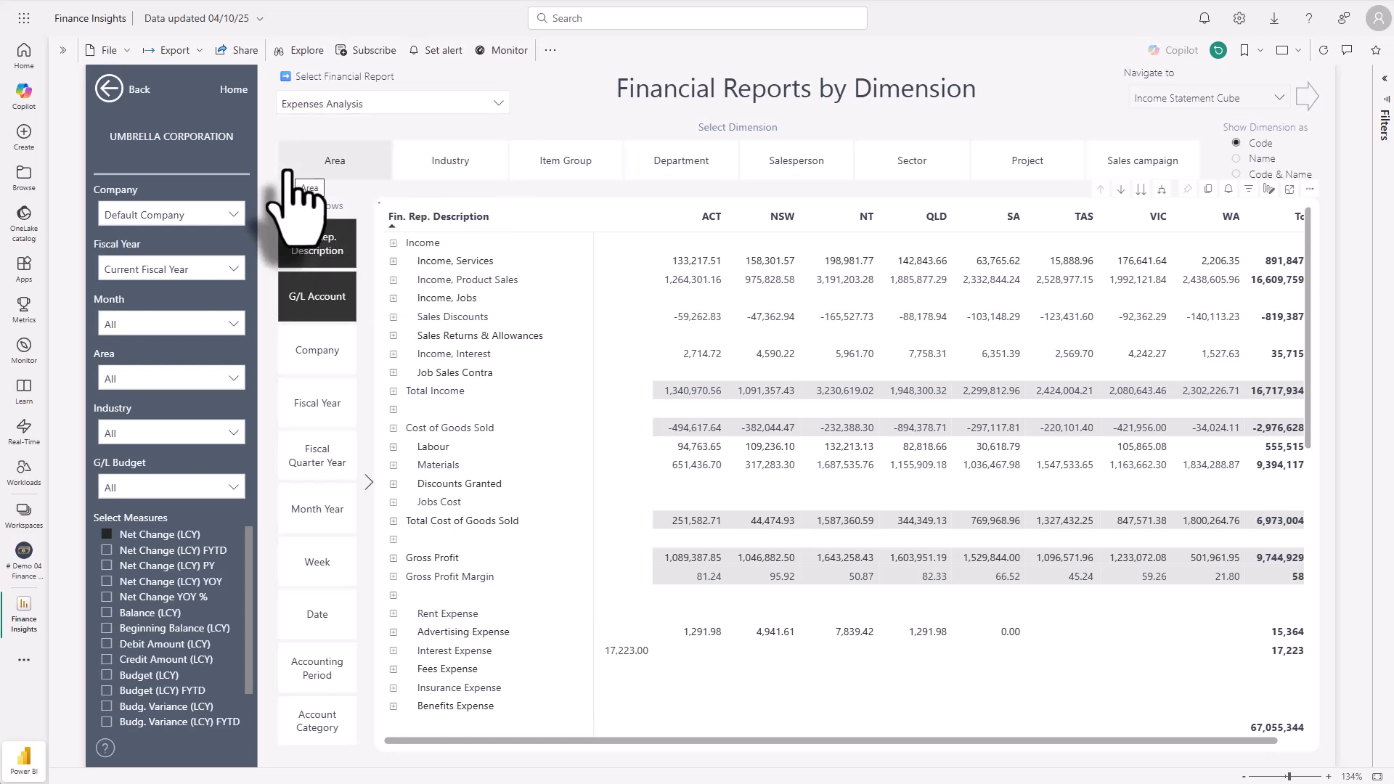
click(291, 173)
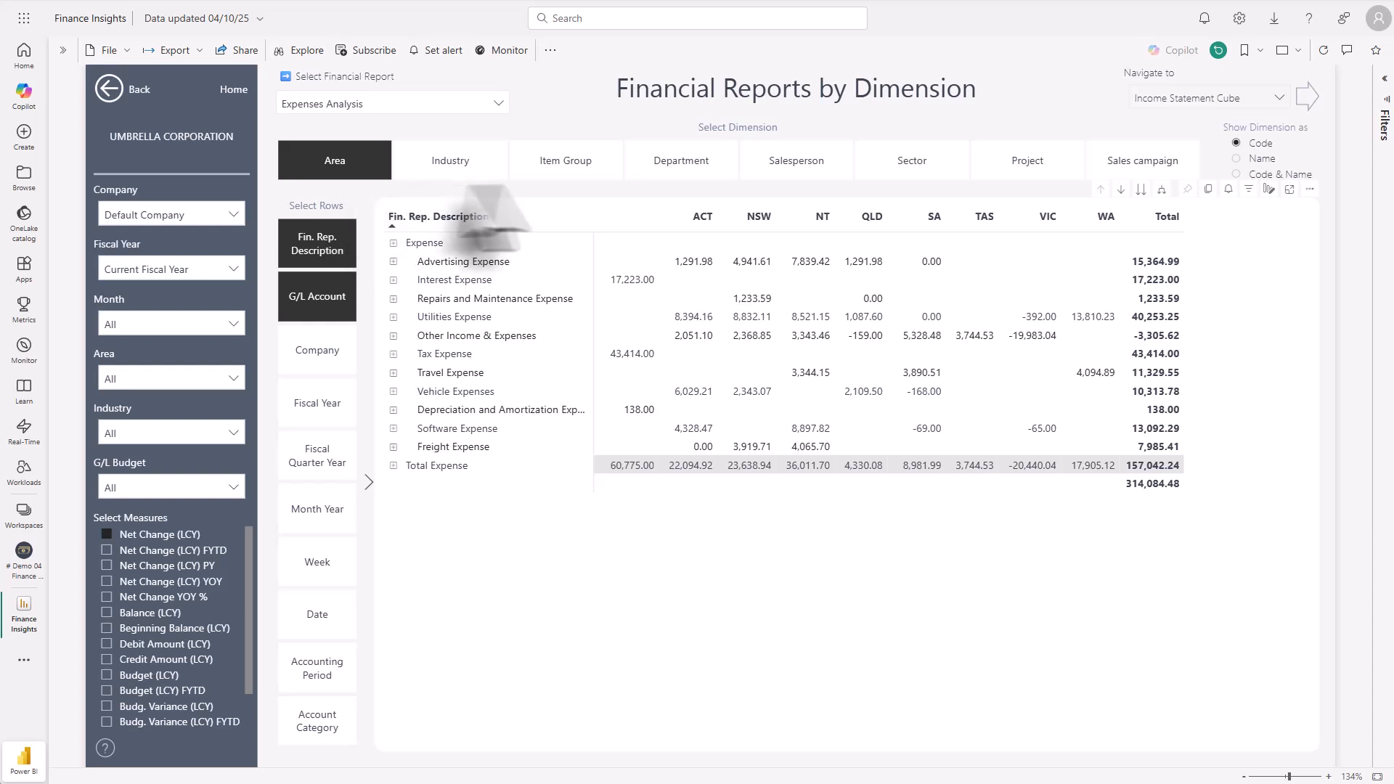
Step: Break the Expenses Analysis report down by Department and by Project
click(698, 162)
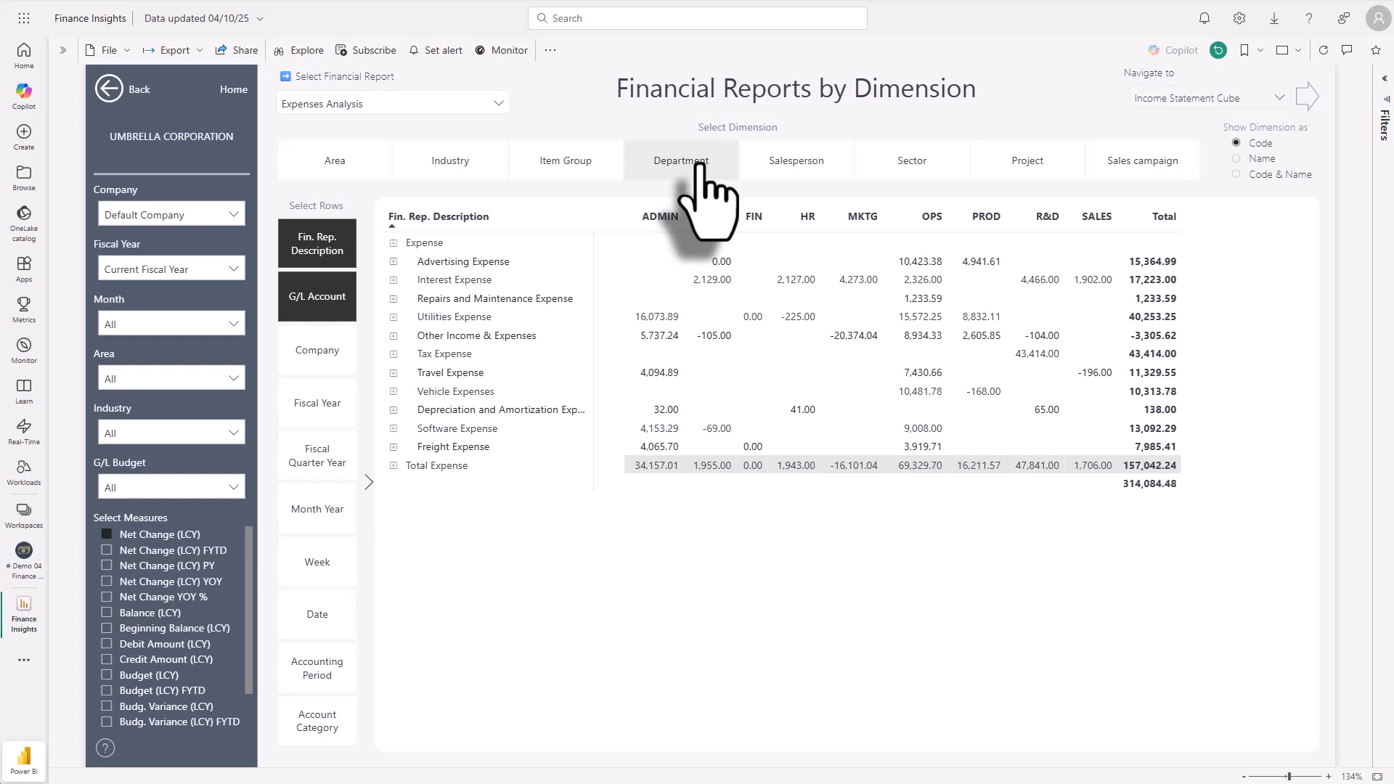
click(1033, 168)
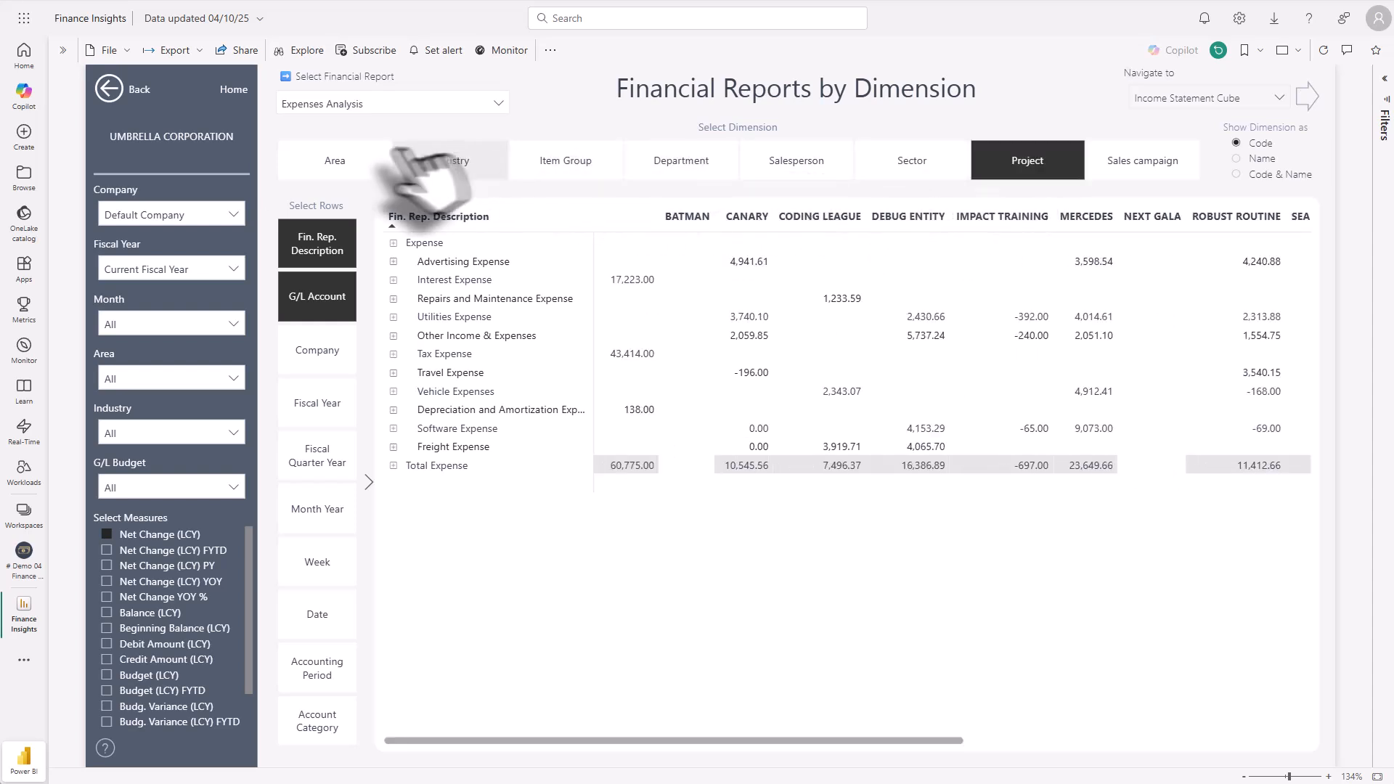
Step: Open the Financial Reports by Period page, split the columns by Date and look through the selectable measures
click(144, 102)
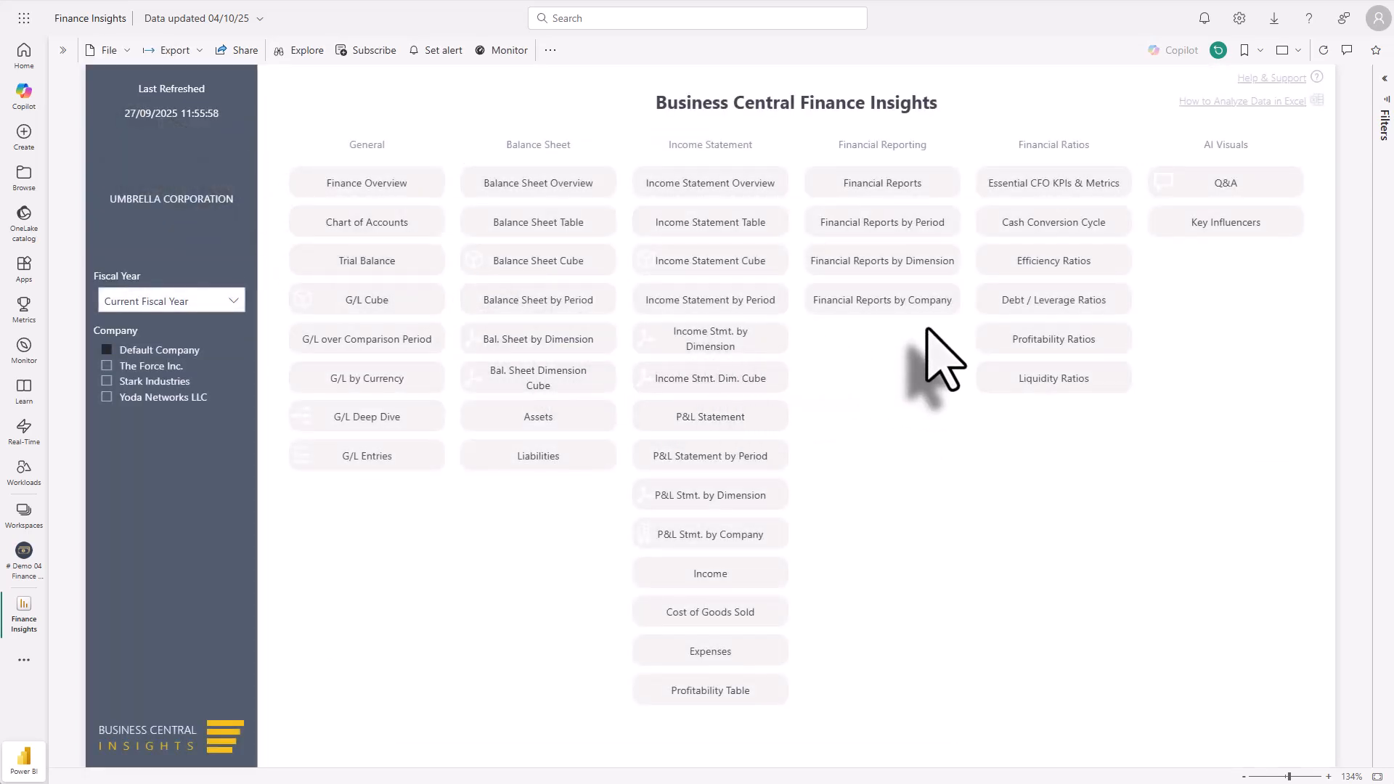
click(909, 218)
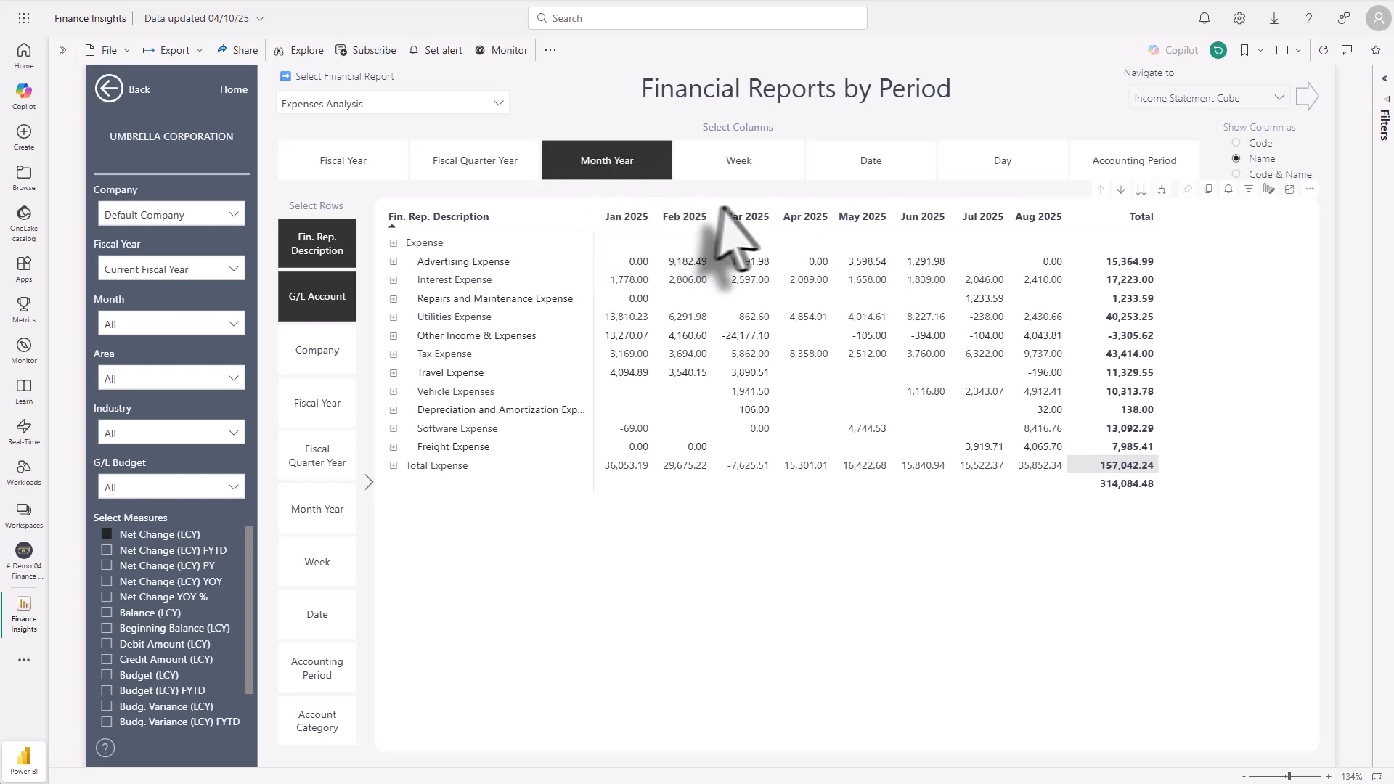
click(881, 165)
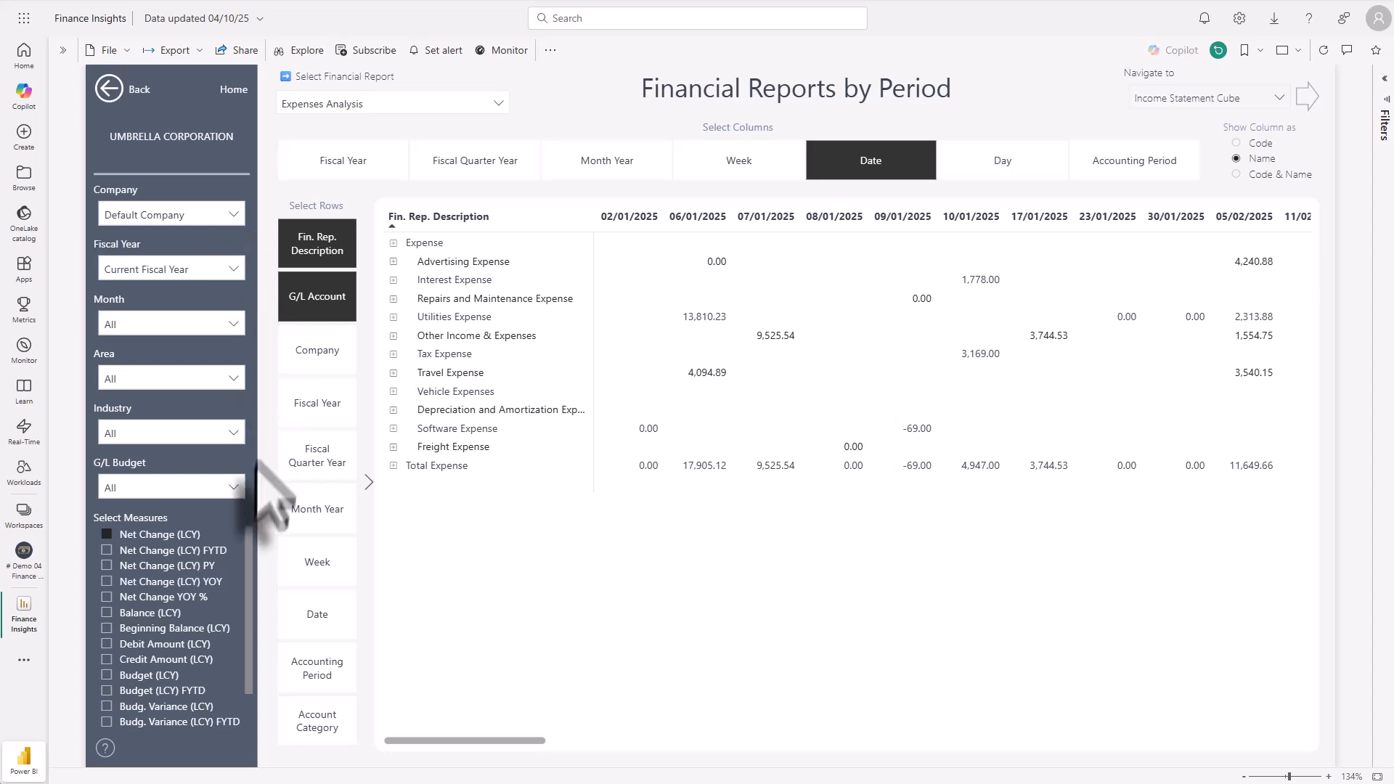
drag(253, 581, 252, 632)
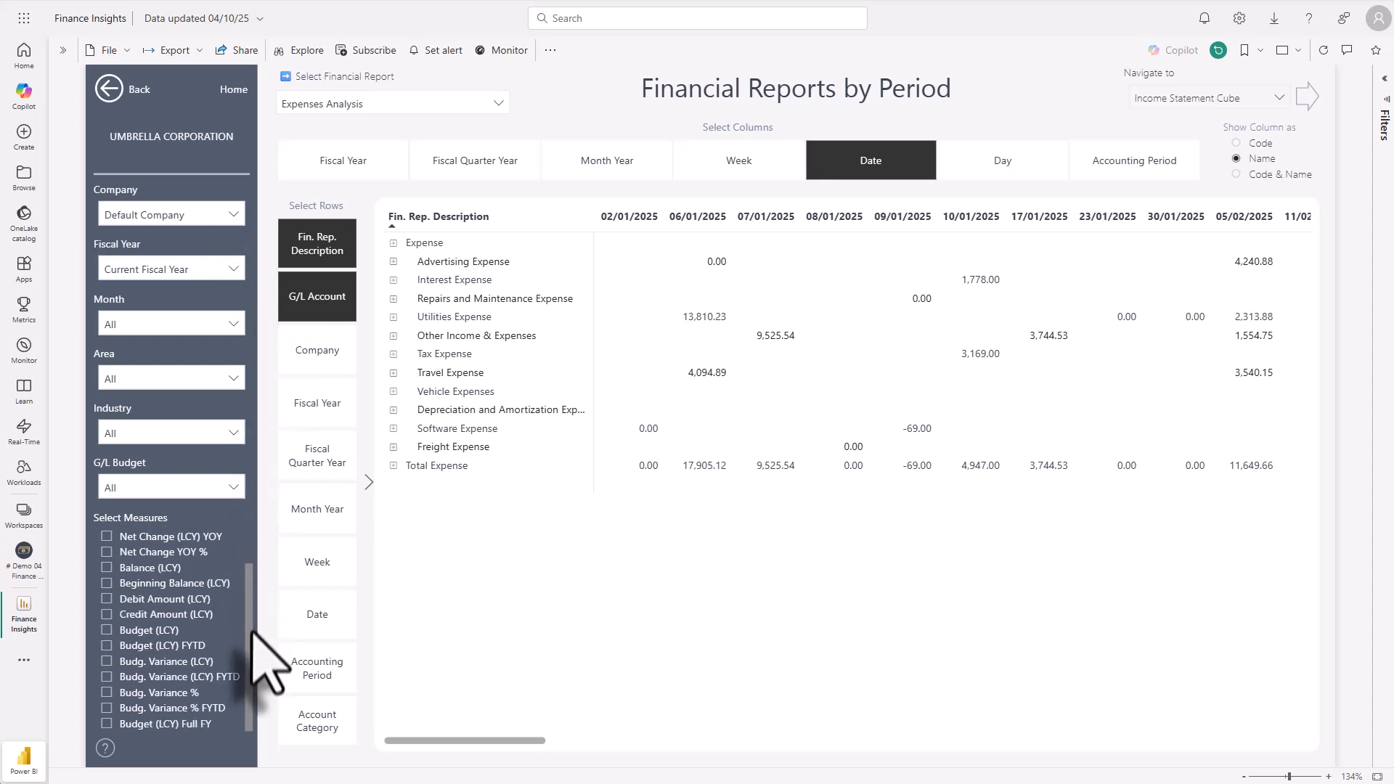
scroll(247, 603, up, 2)
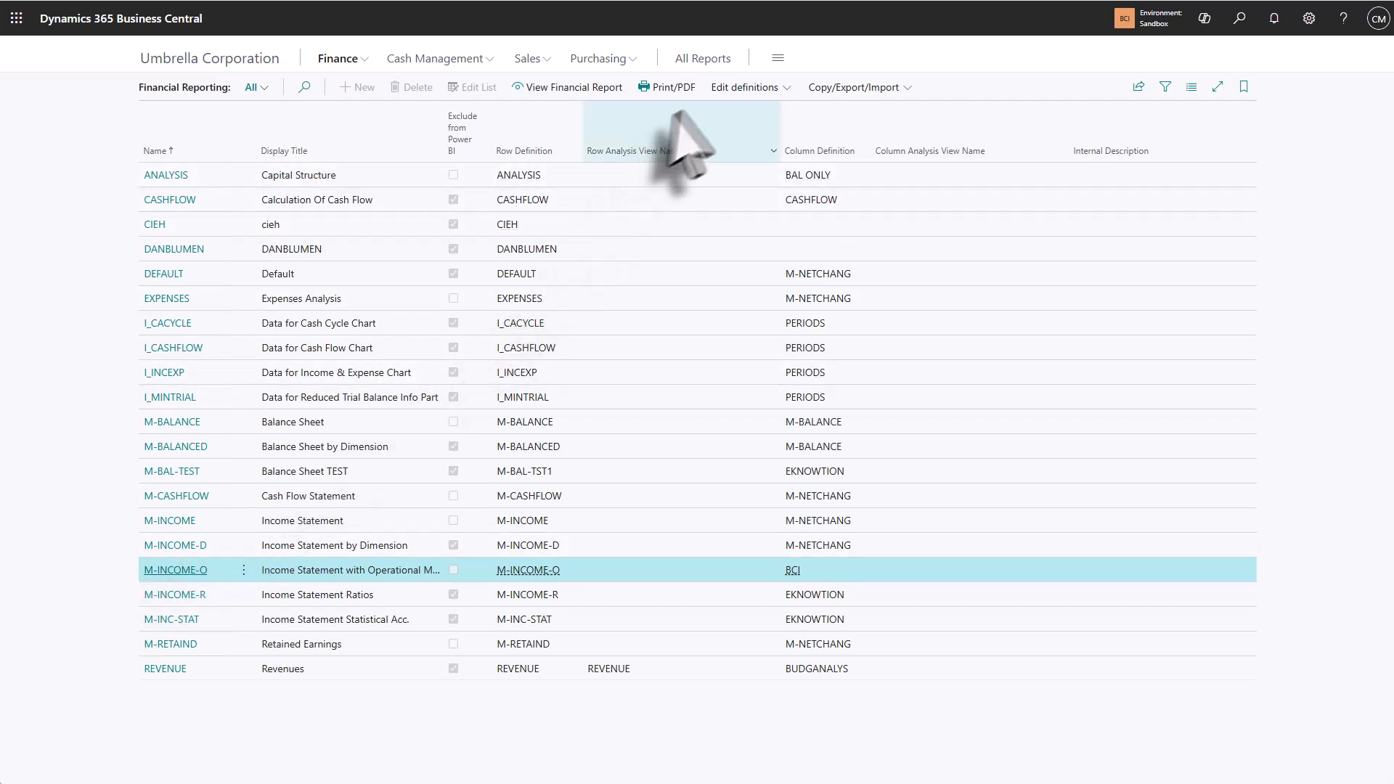
Step: Switch to Business Central, open the M-INCOME-O row definition and review its rows down to the 9L Cases and per-case rows
click(734, 87)
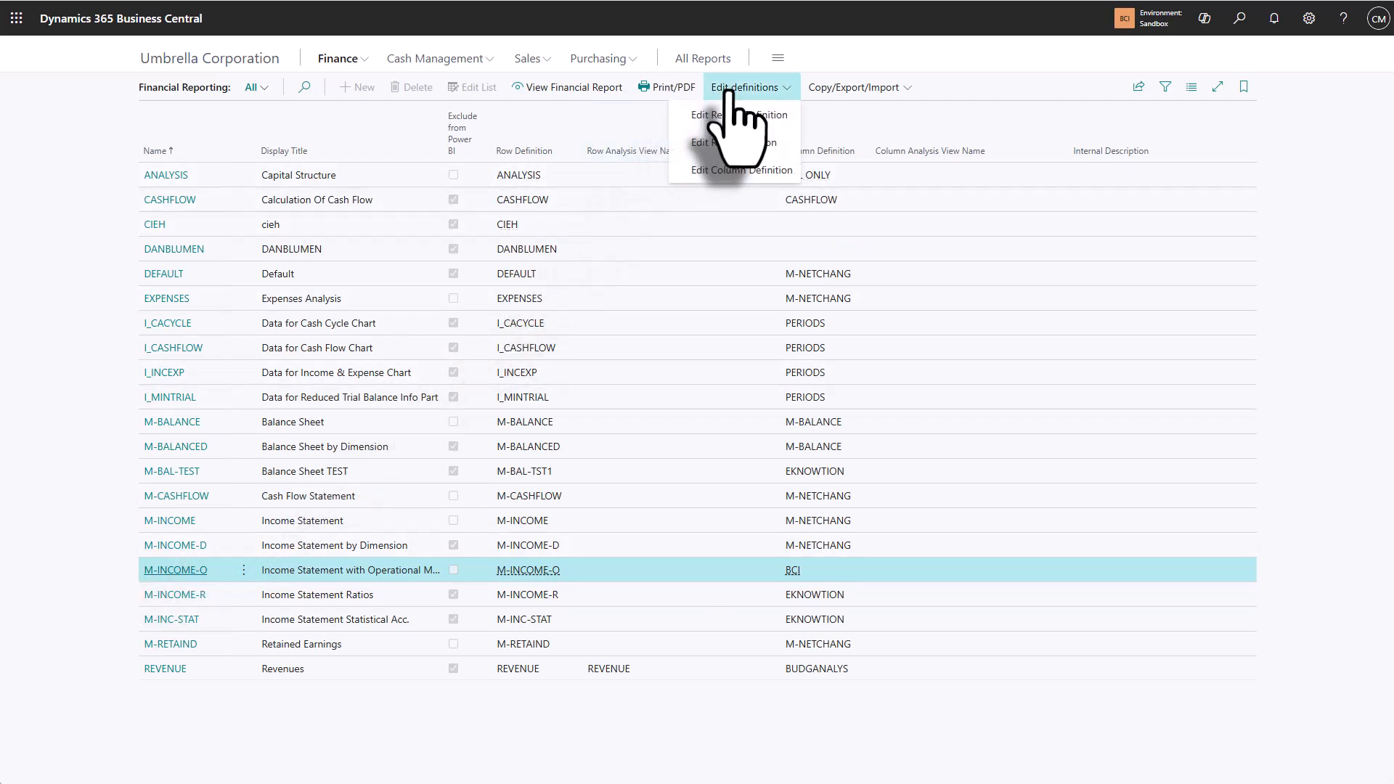
click(735, 142)
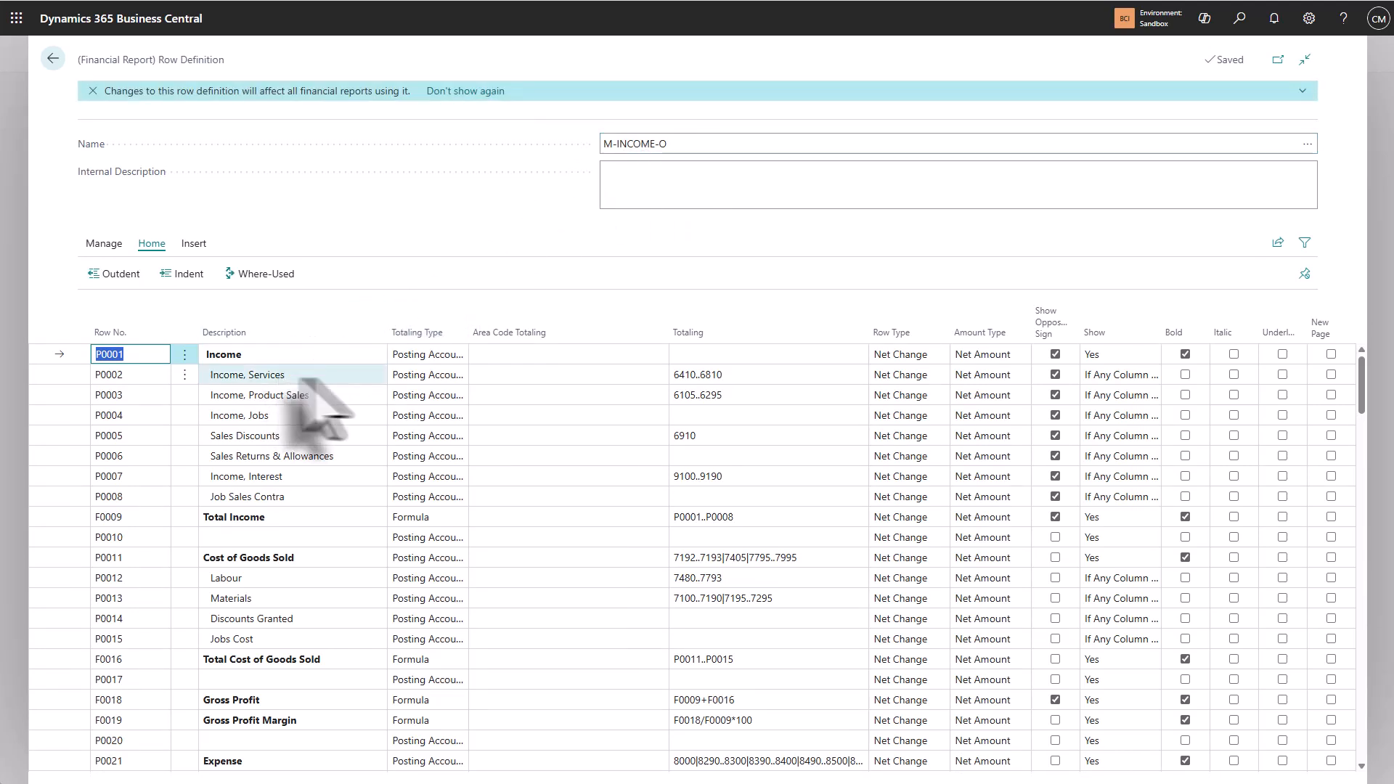
scroll(342, 356, down, 3)
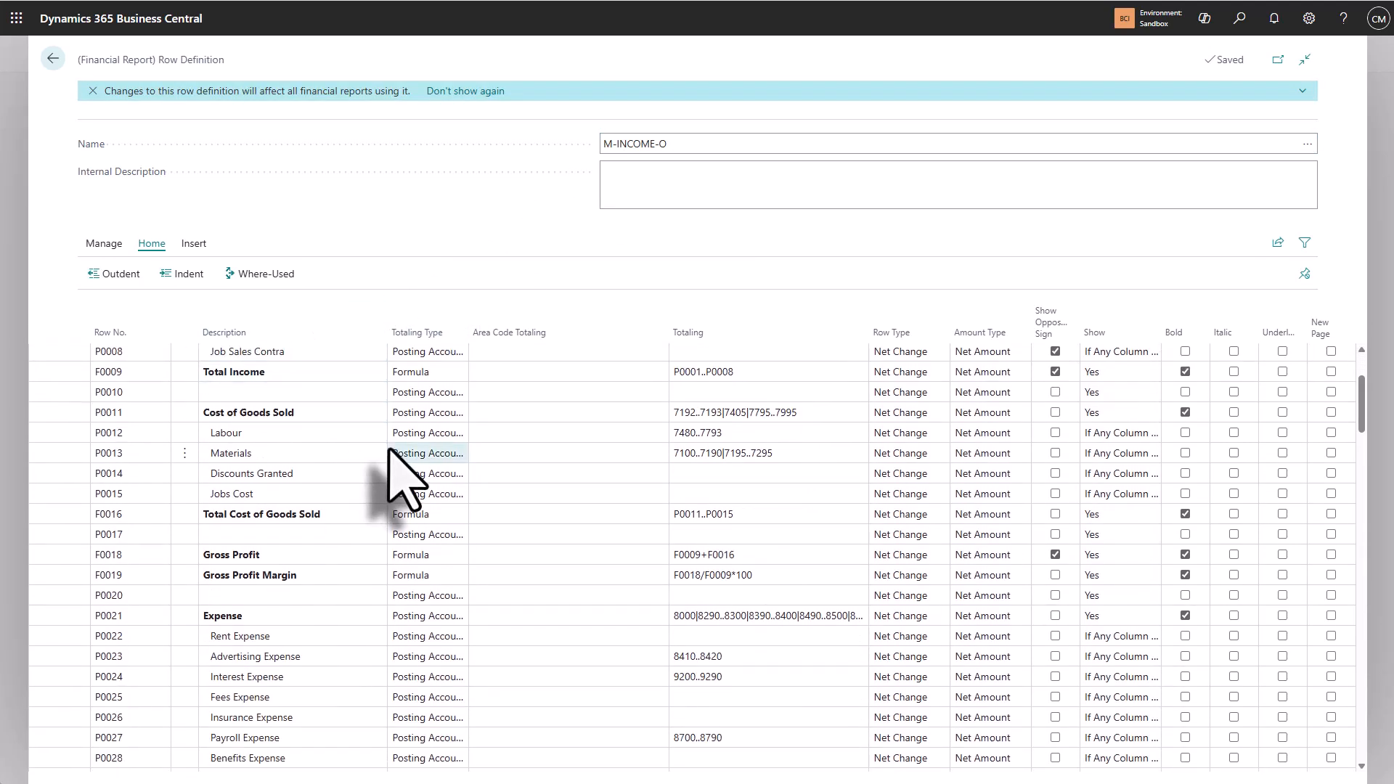
scroll(390, 452, down, 8)
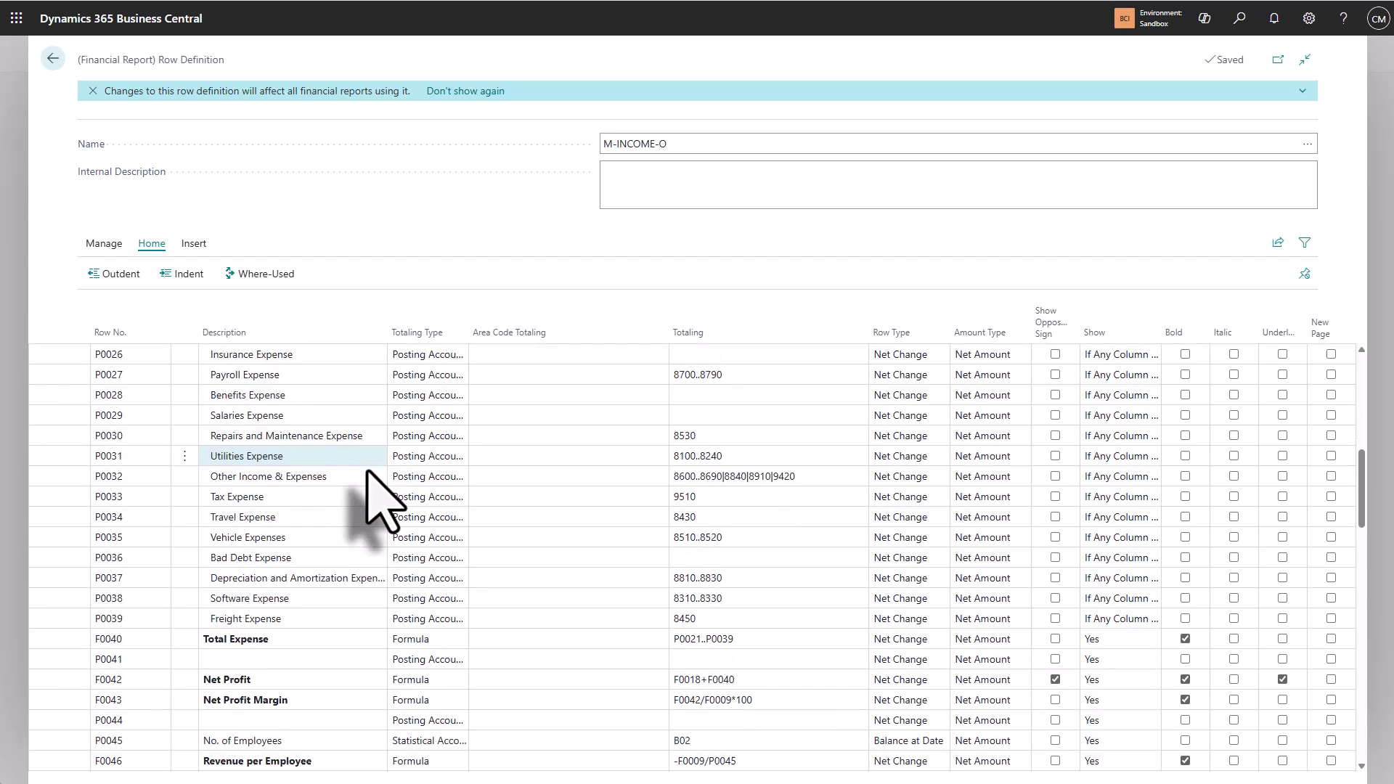
scroll(384, 502, down, 6)
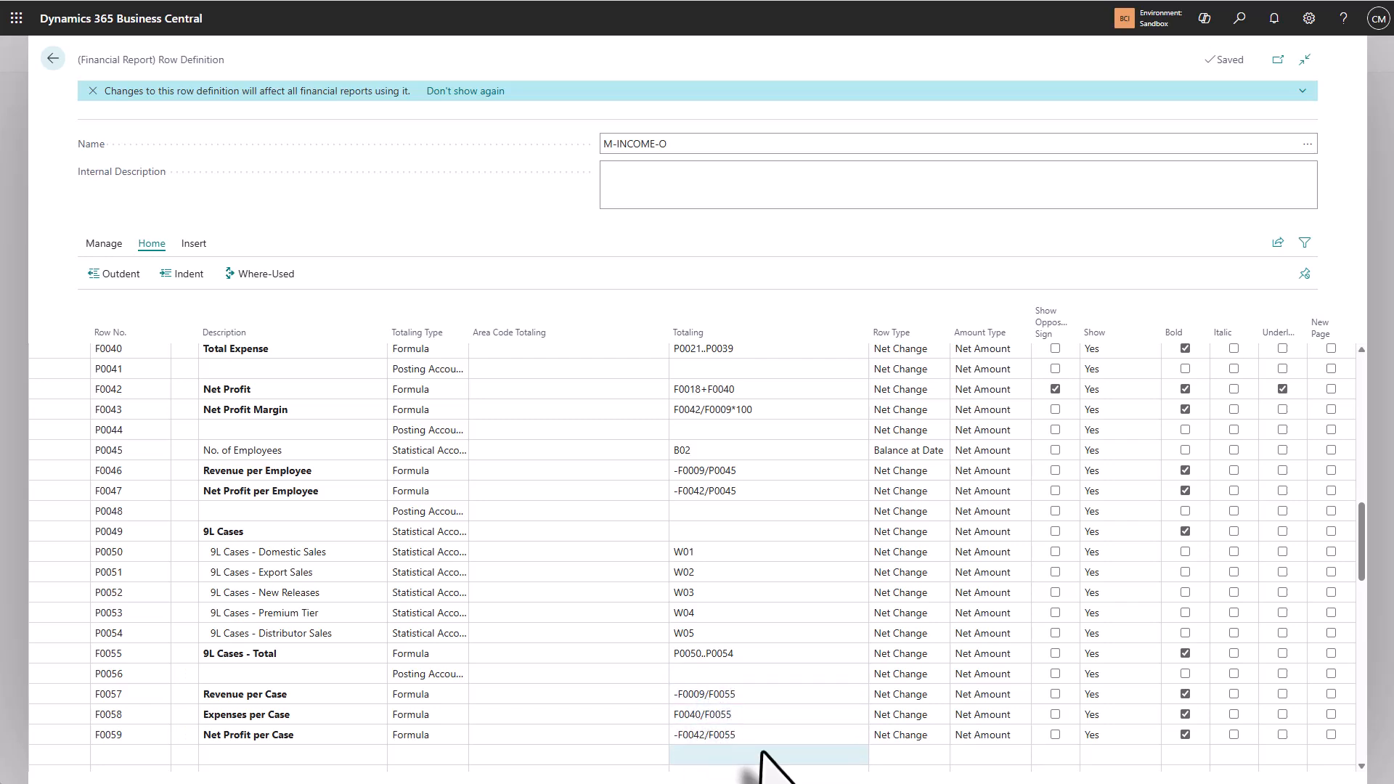
Step: Look up the statistical accounts available for the Totaling of the 9L Cases - Domestic Sales row
click(859, 556)
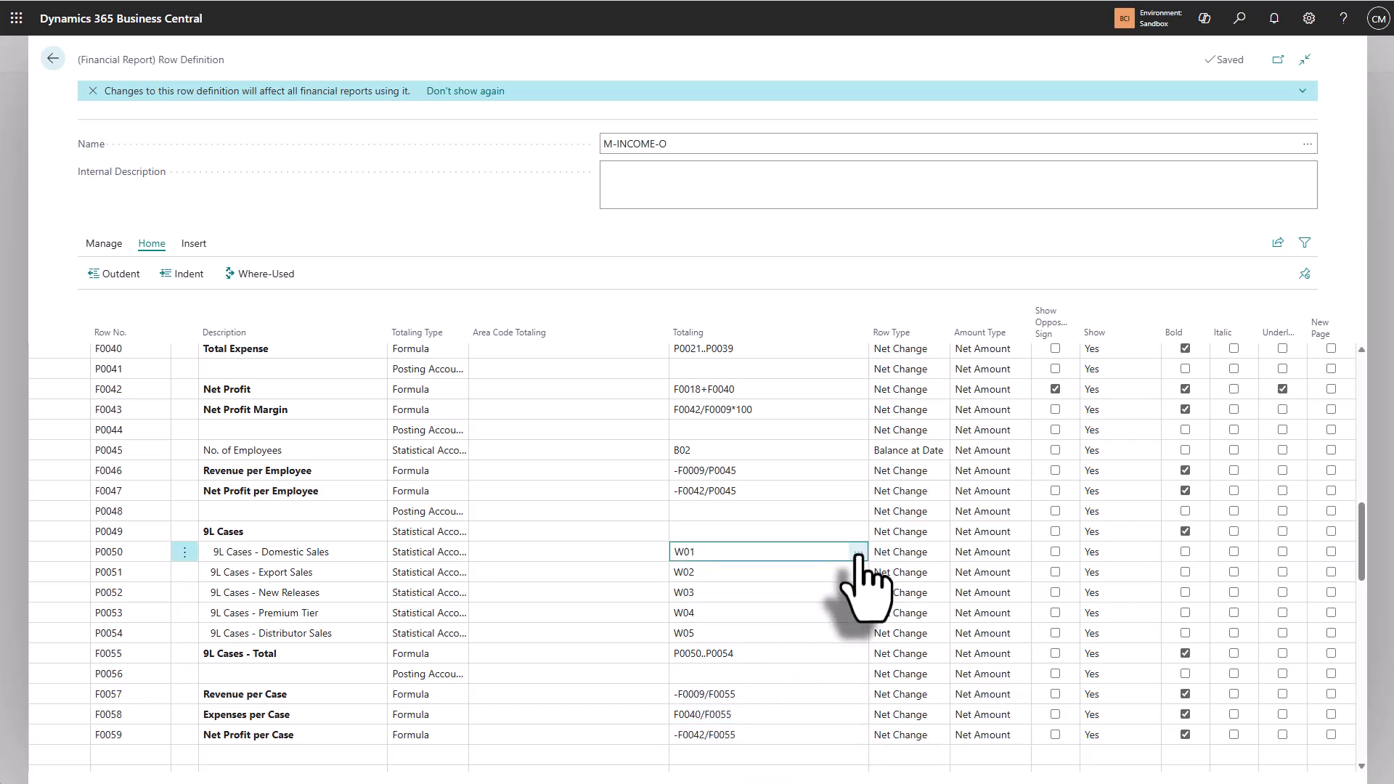
click(860, 553)
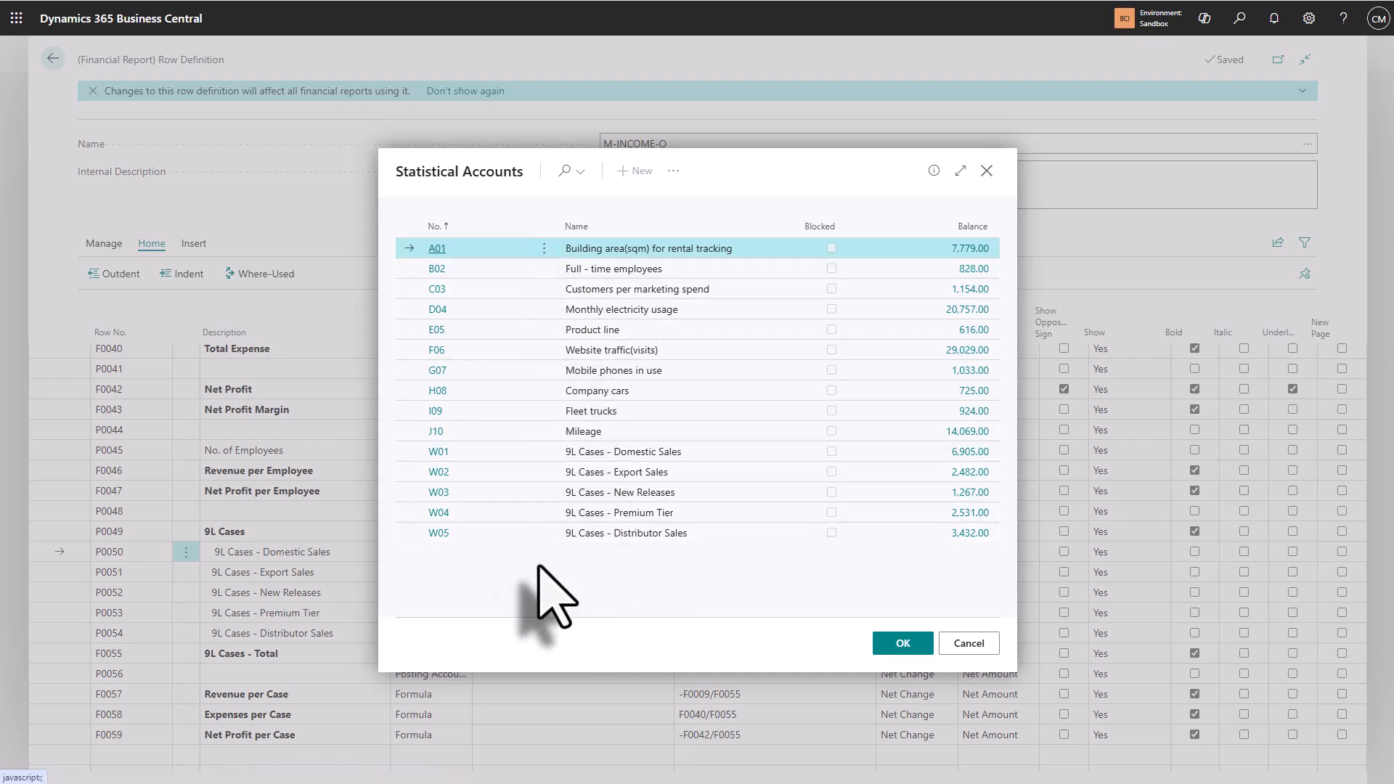
click(903, 643)
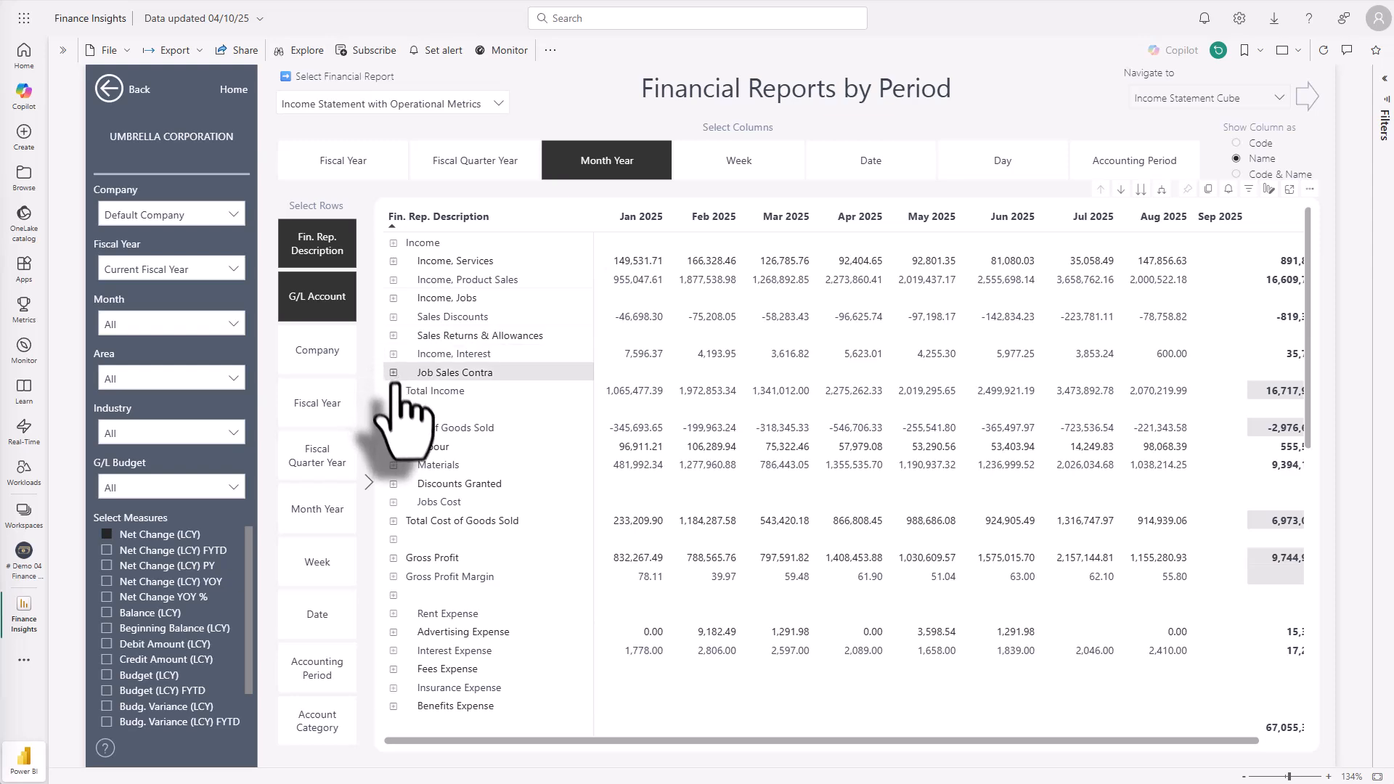
Step: Switch to Power BI and examine the employee and 9L Cases rows of the monthly Income Statement with Operational Metrics
scroll(398, 390, down, 5)
scroll(398, 396, down, 10)
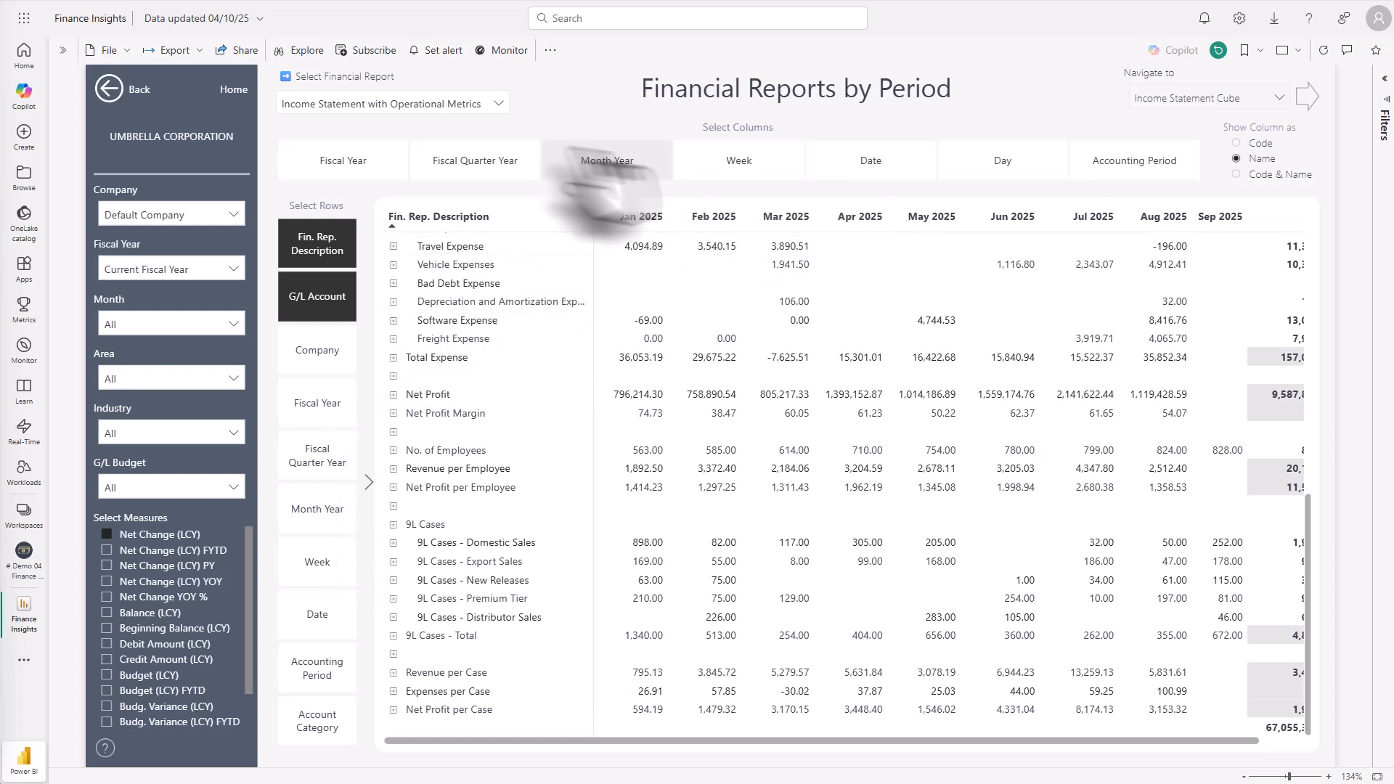
Step: Open the Financial Reports page from the report's home page and set its Show More page filter to True
click(142, 90)
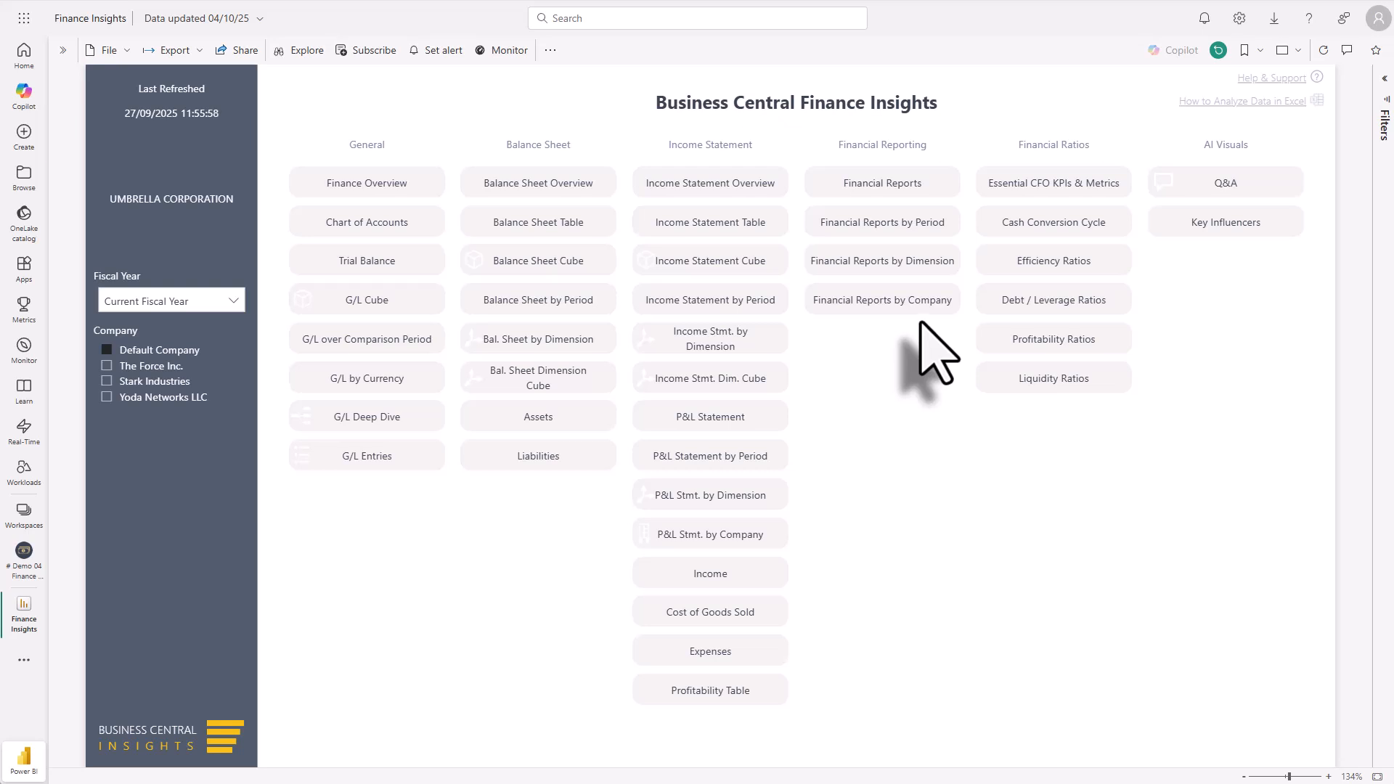
click(883, 189)
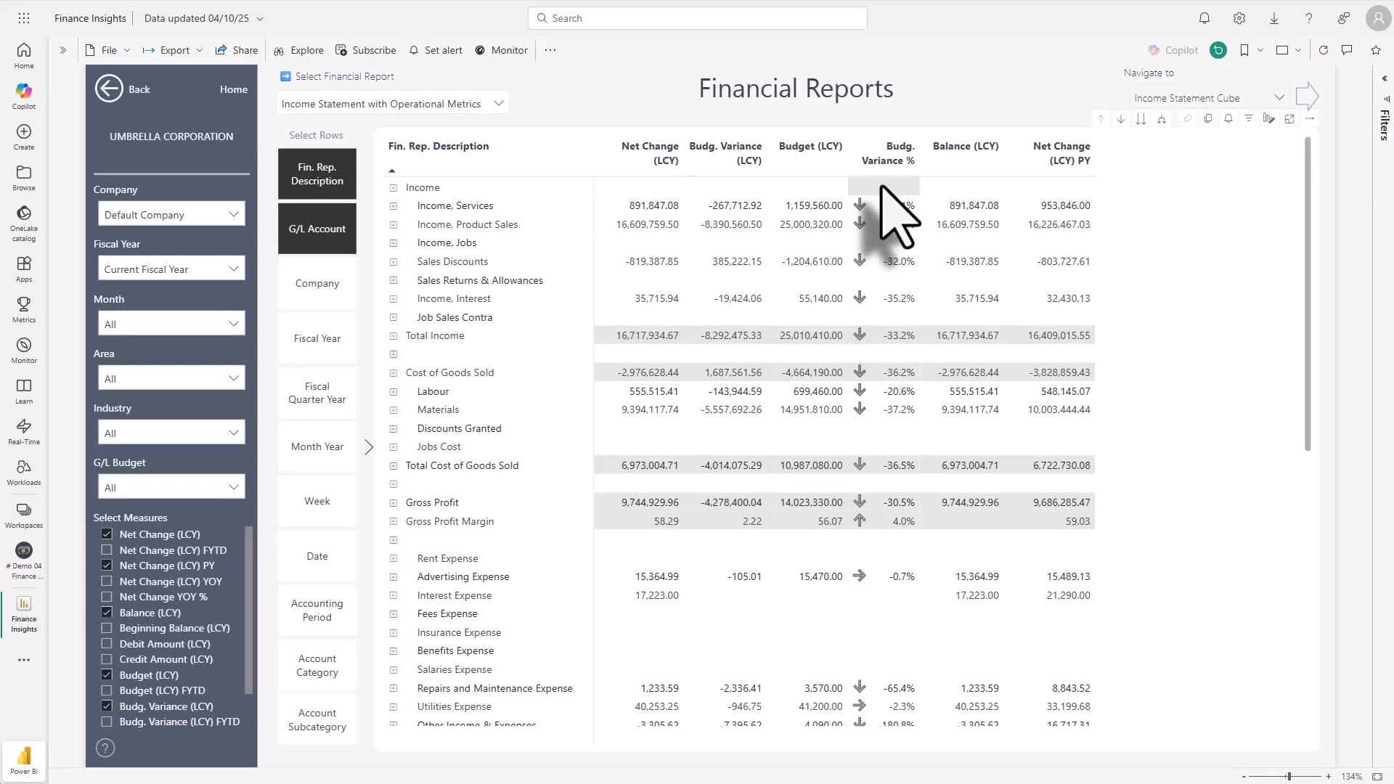
click(1384, 112)
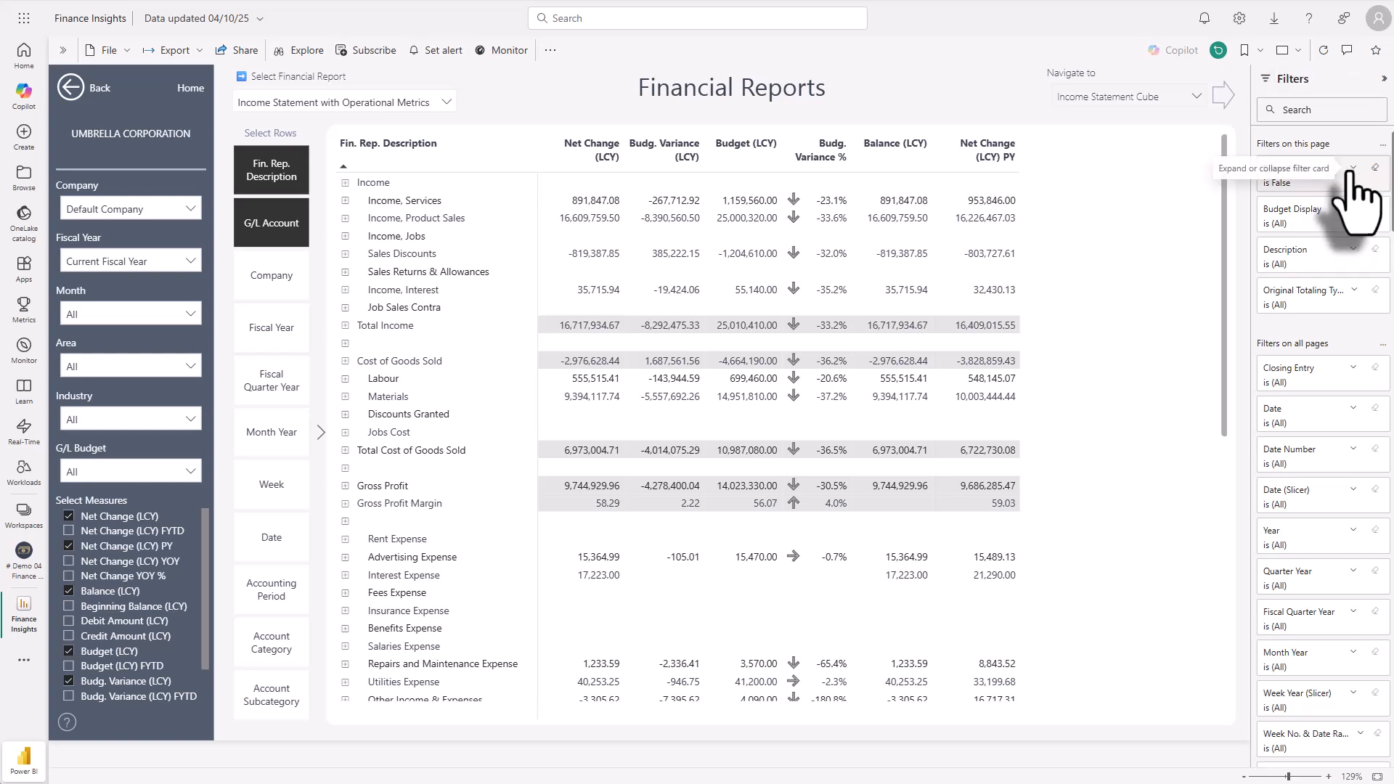
click(1351, 170)
click(1272, 214)
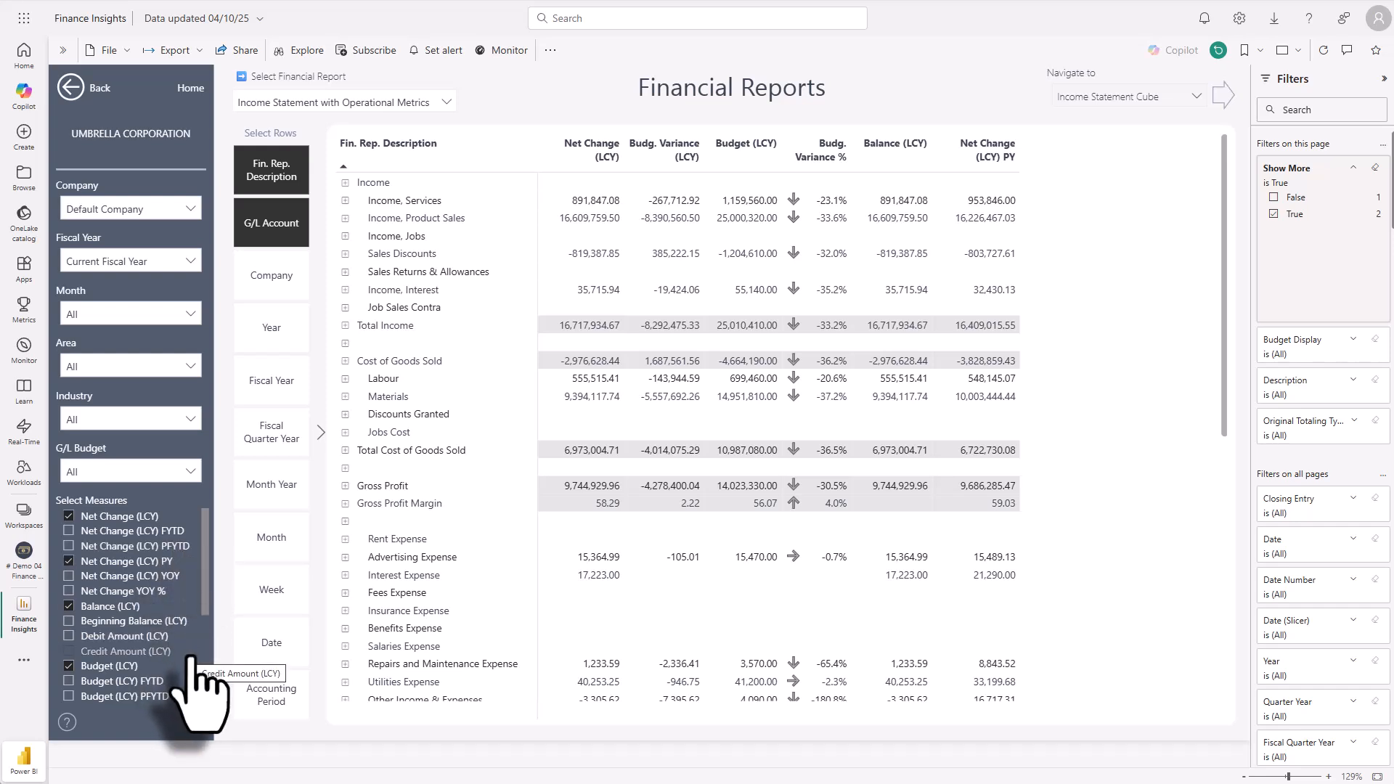
Step: Add the Row No. measure to the Financial Reports table
scroll(191, 655, down, 2)
scroll(190, 656, down, 2)
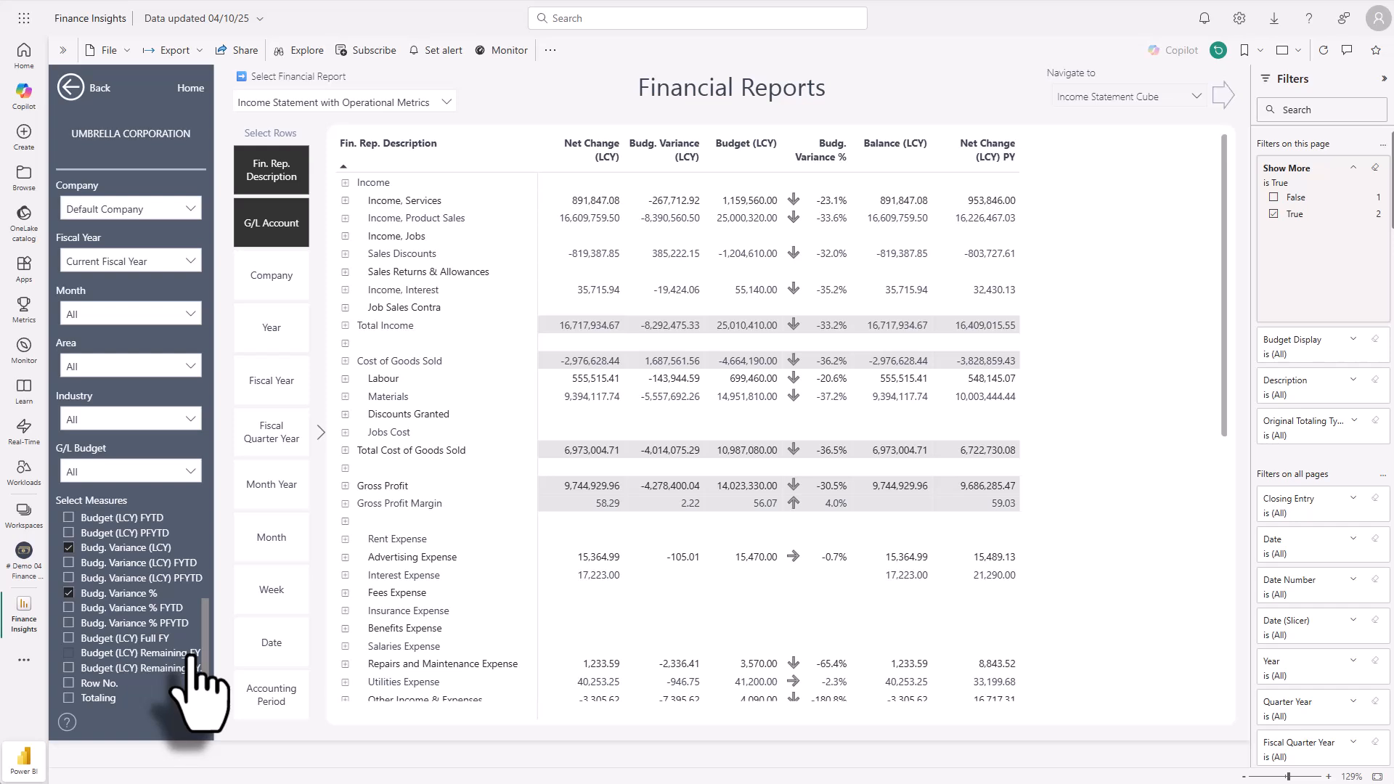
click(69, 684)
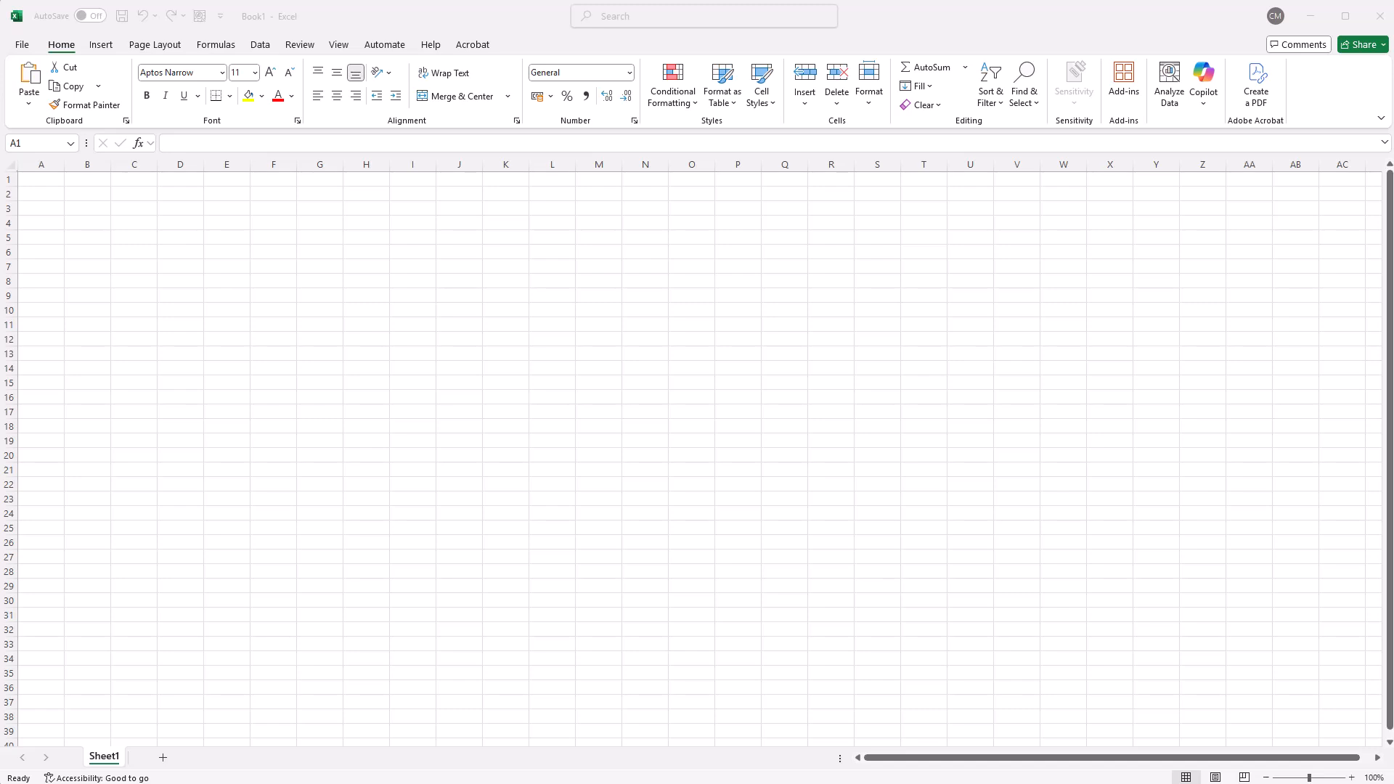
Step: In the blank Excel workbook, insert a PivotTable from the Power BI semantic model Finance Insights in the # Demo 04 Finance Insights workspace
click(260, 44)
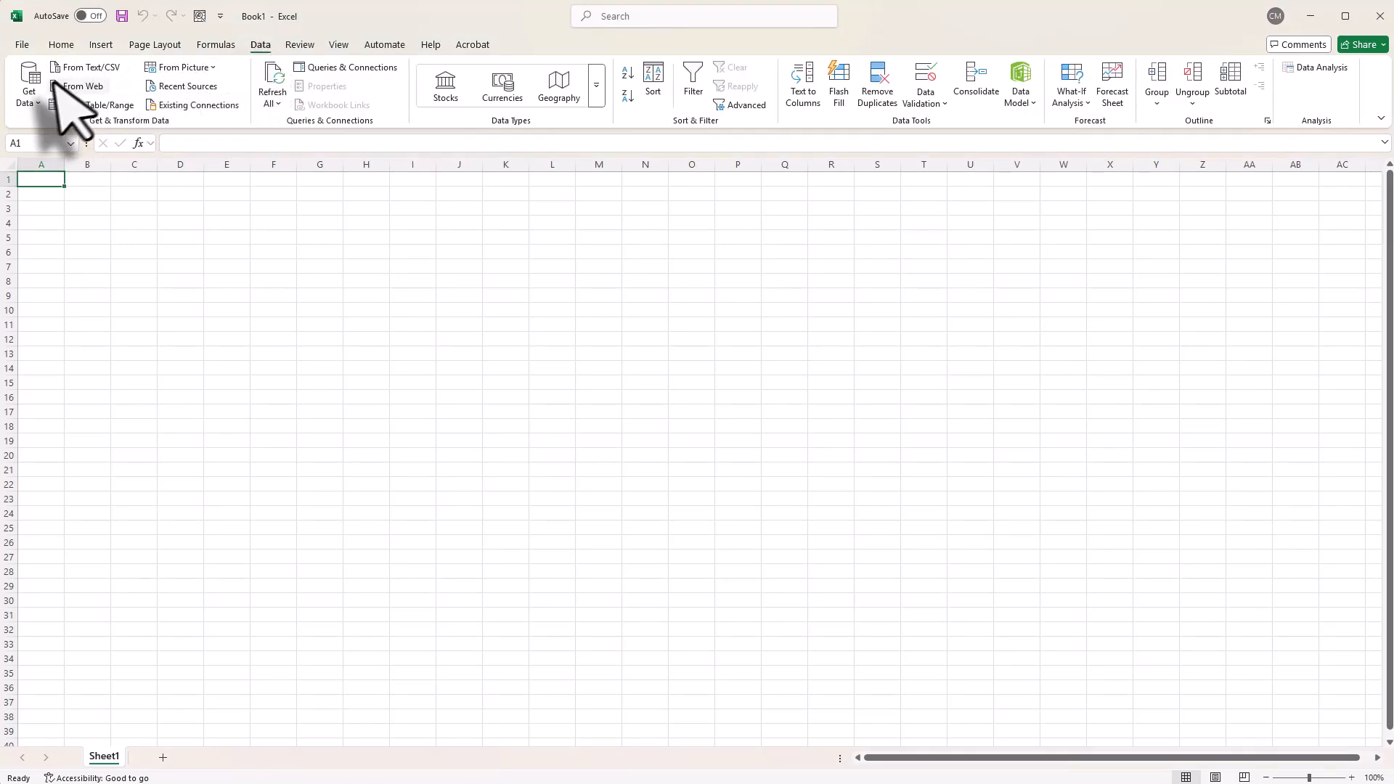
click(30, 88)
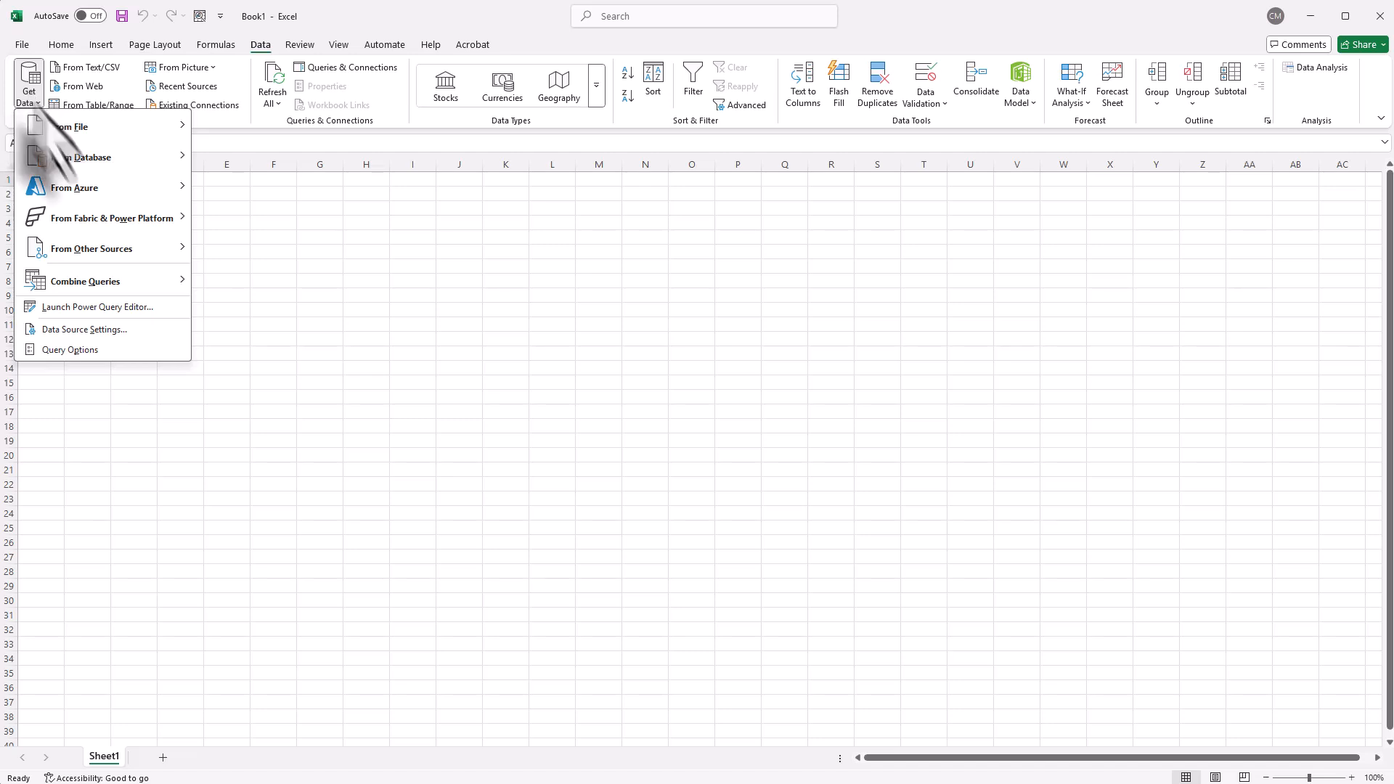
mouse_move(110, 217)
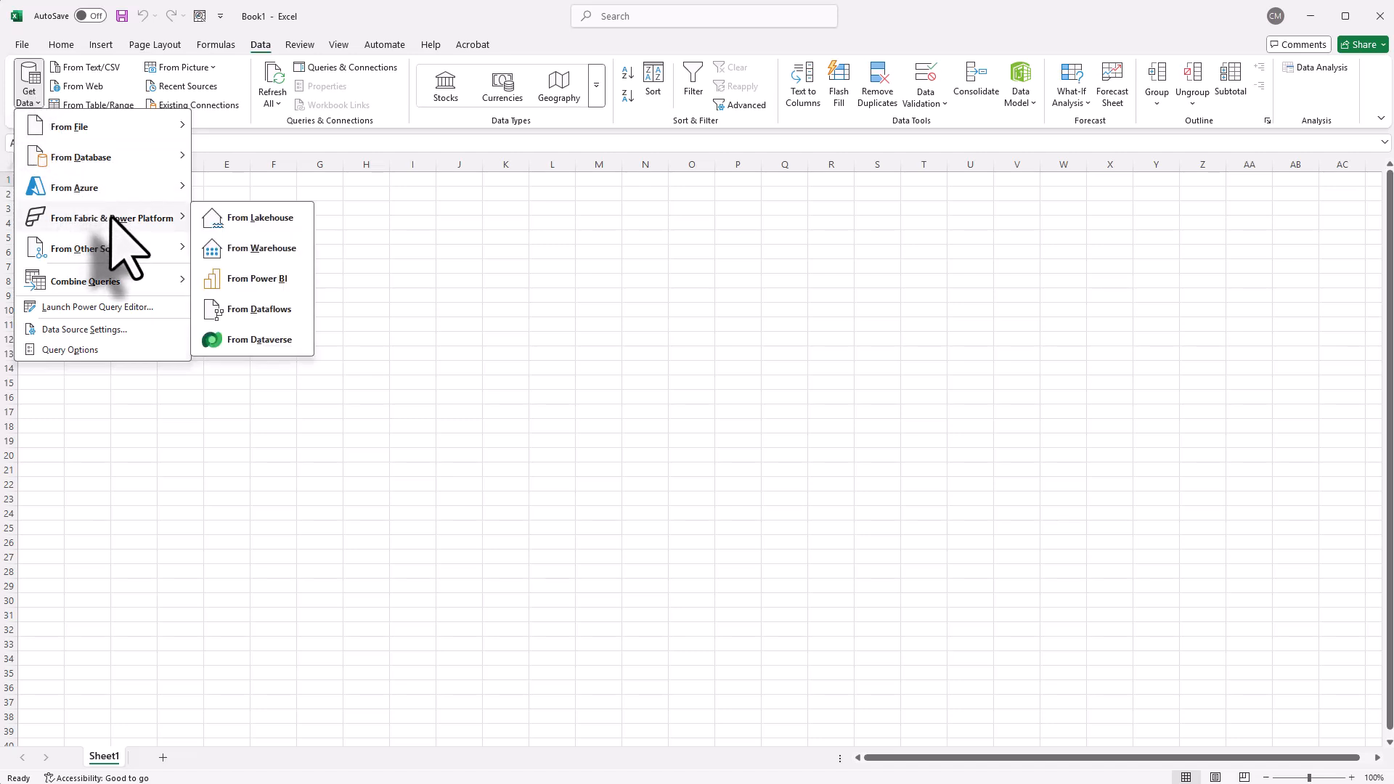
click(258, 279)
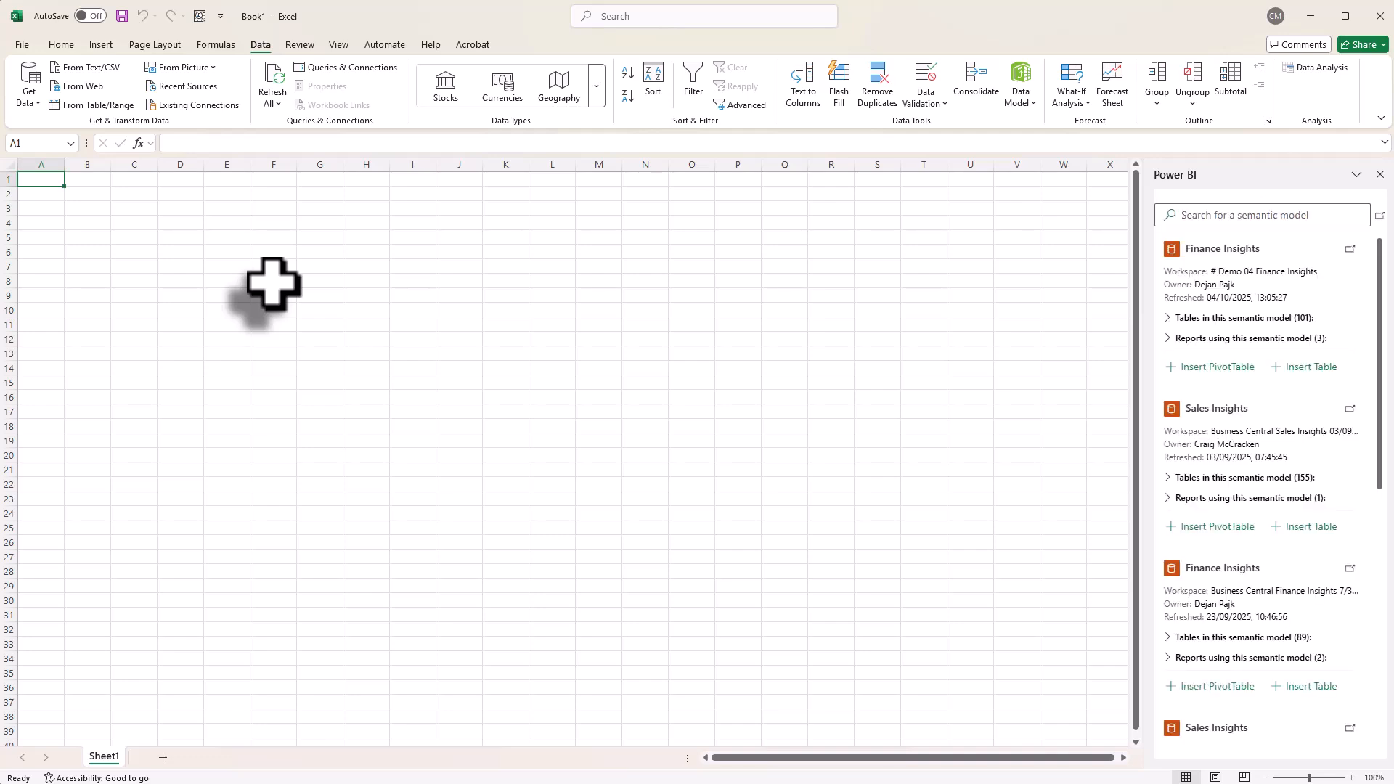
click(1199, 369)
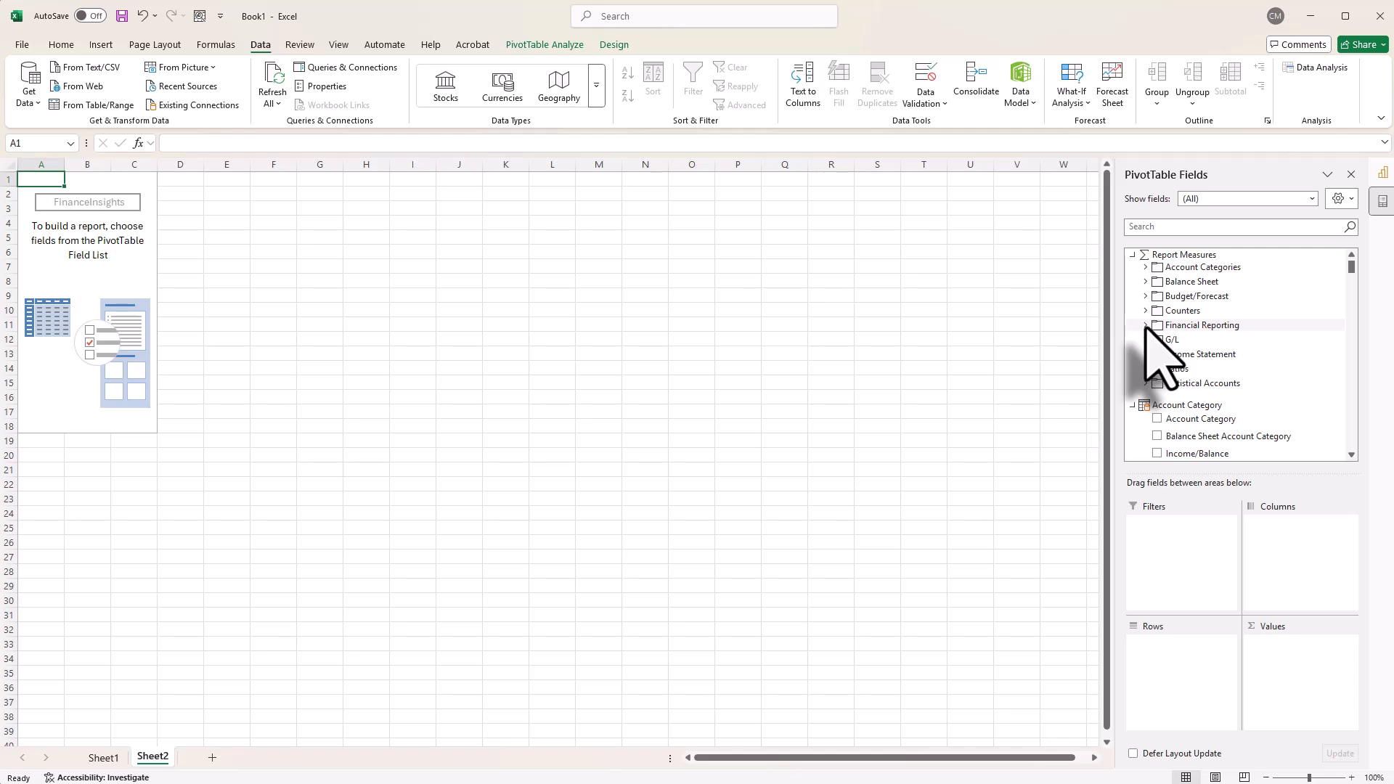
Step: Add the Fin. Net Change (LCY) measure from the Financial Reporting measures to the PivotTable's values
click(1146, 326)
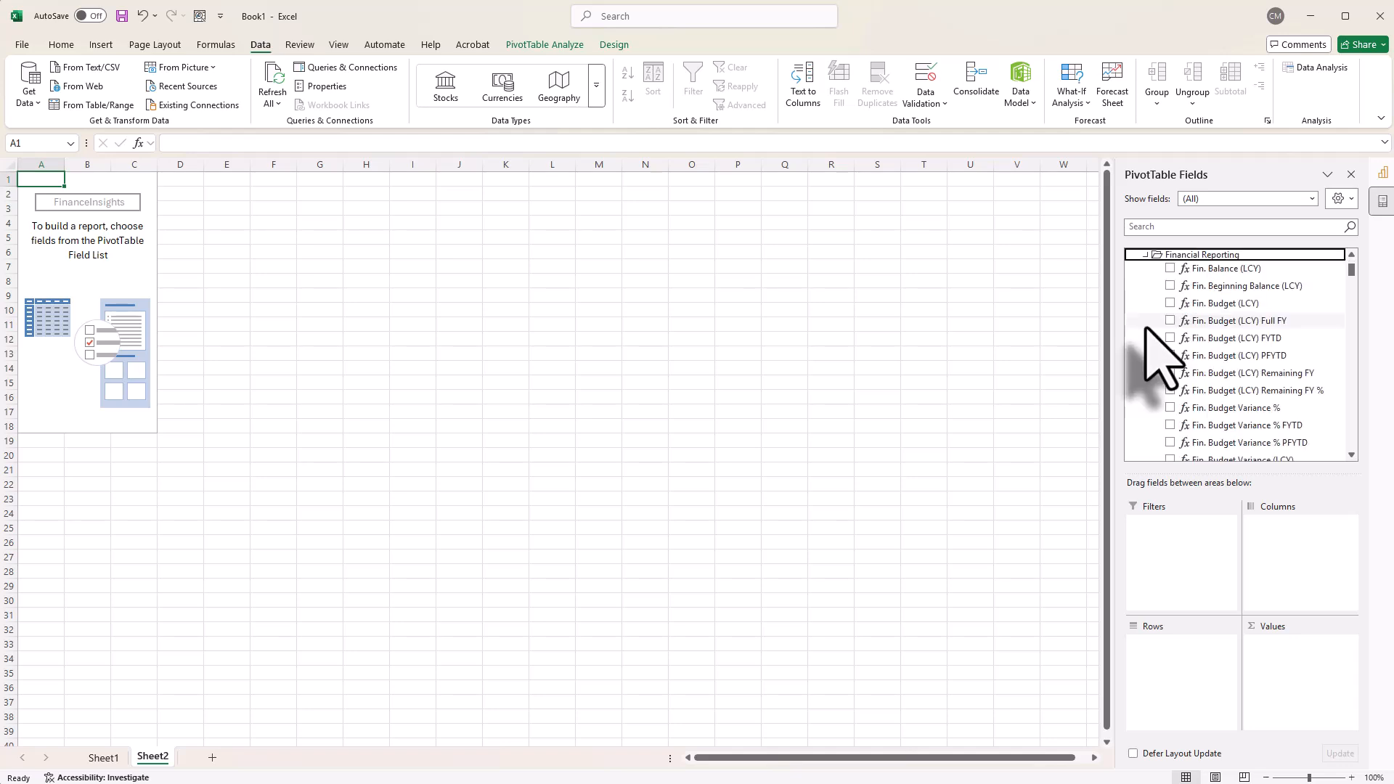
scroll(1148, 331, down, 5)
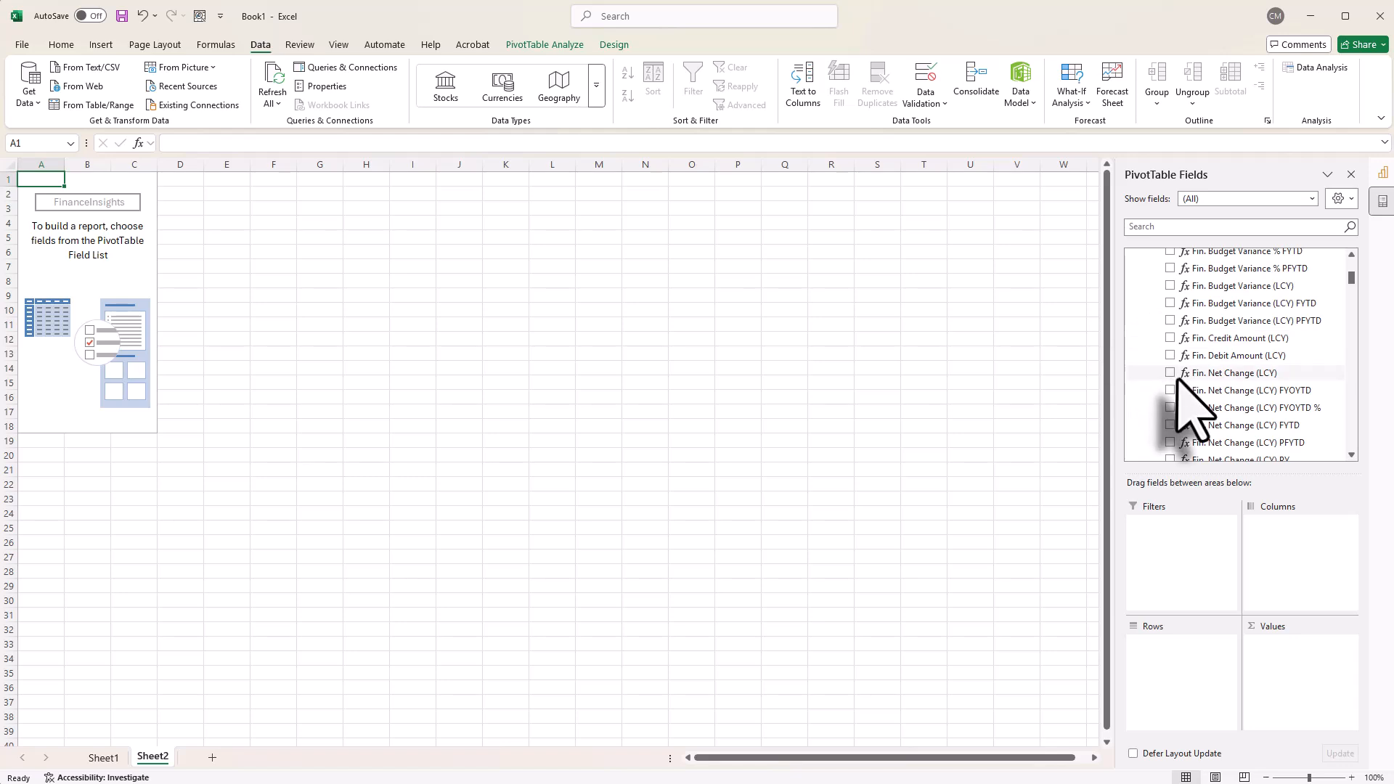
click(1169, 373)
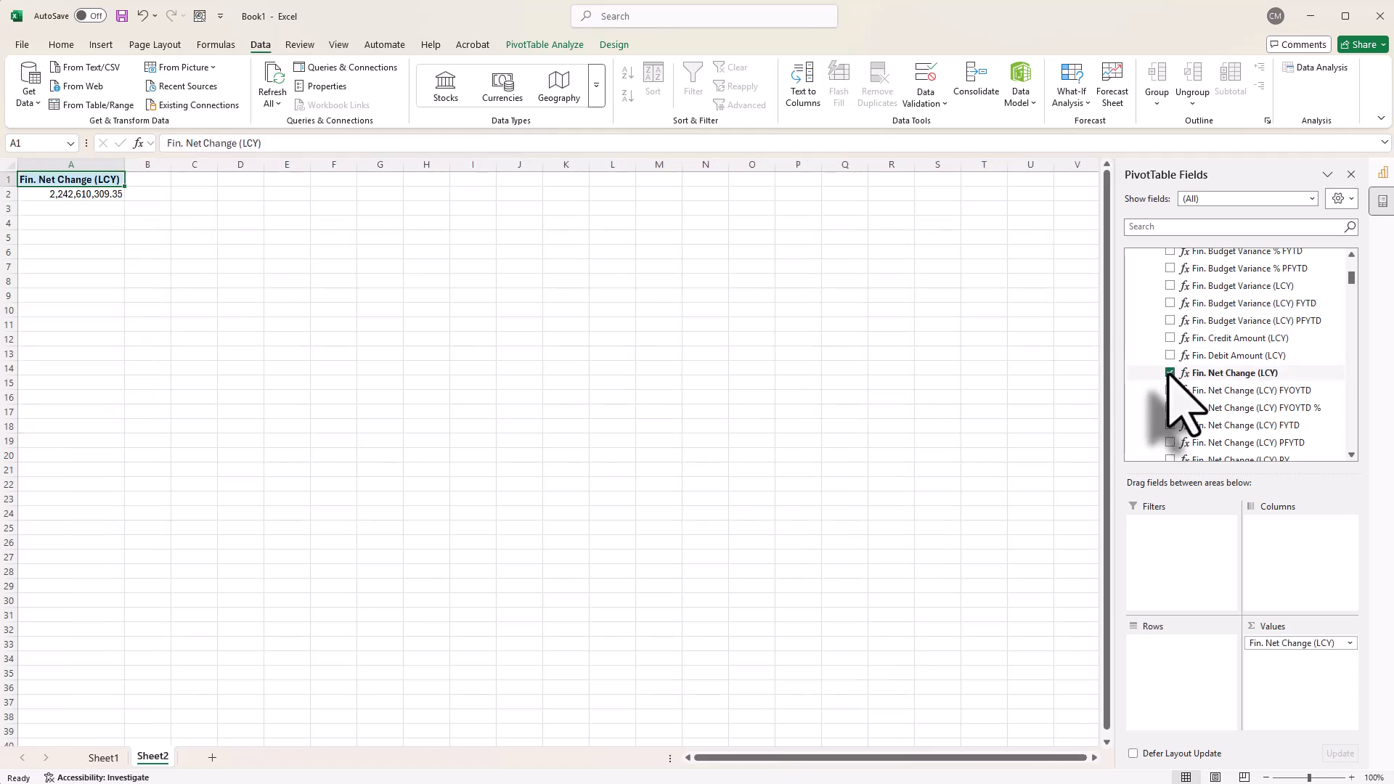
Step: Add Financial Report Description from the Financial Report table as a PivotTable filter
scroll(1171, 376, down, 6)
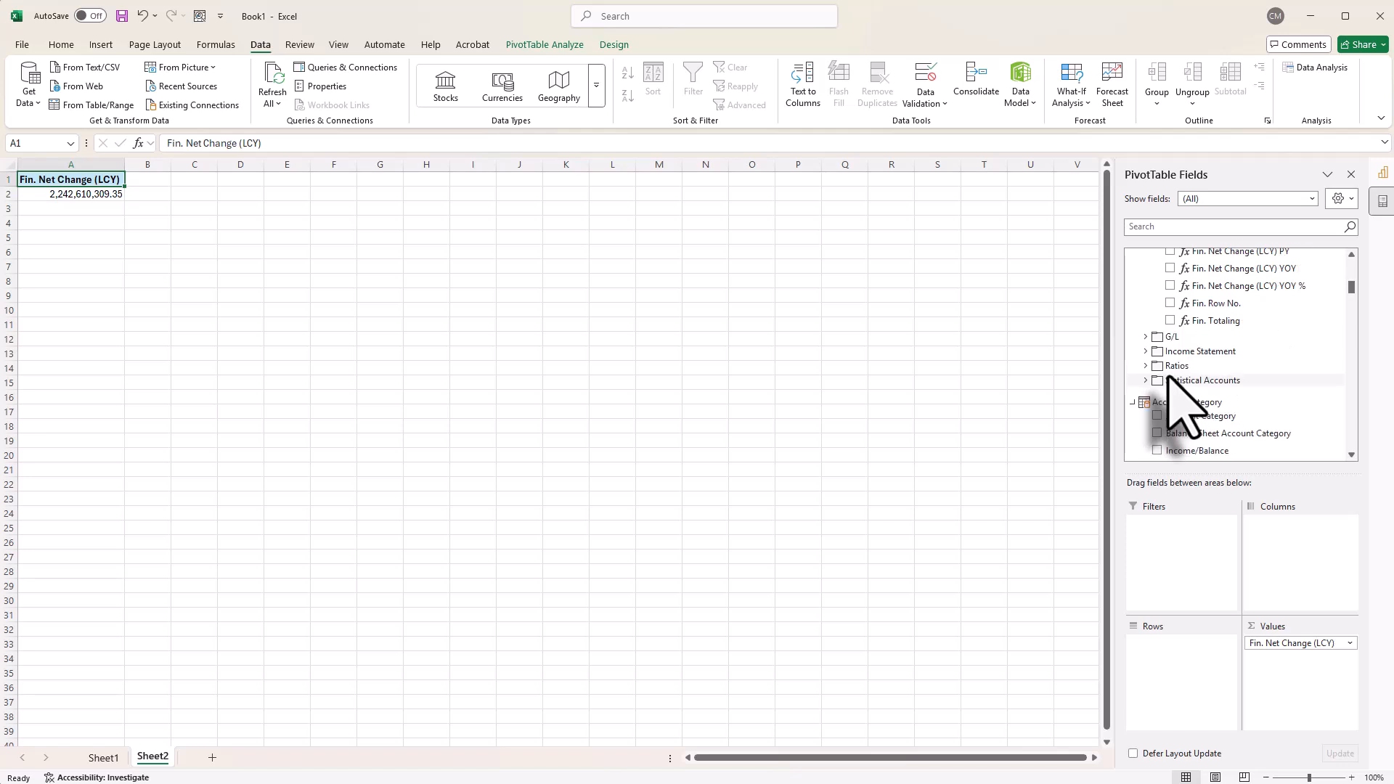
scroll(1170, 378, down, 5)
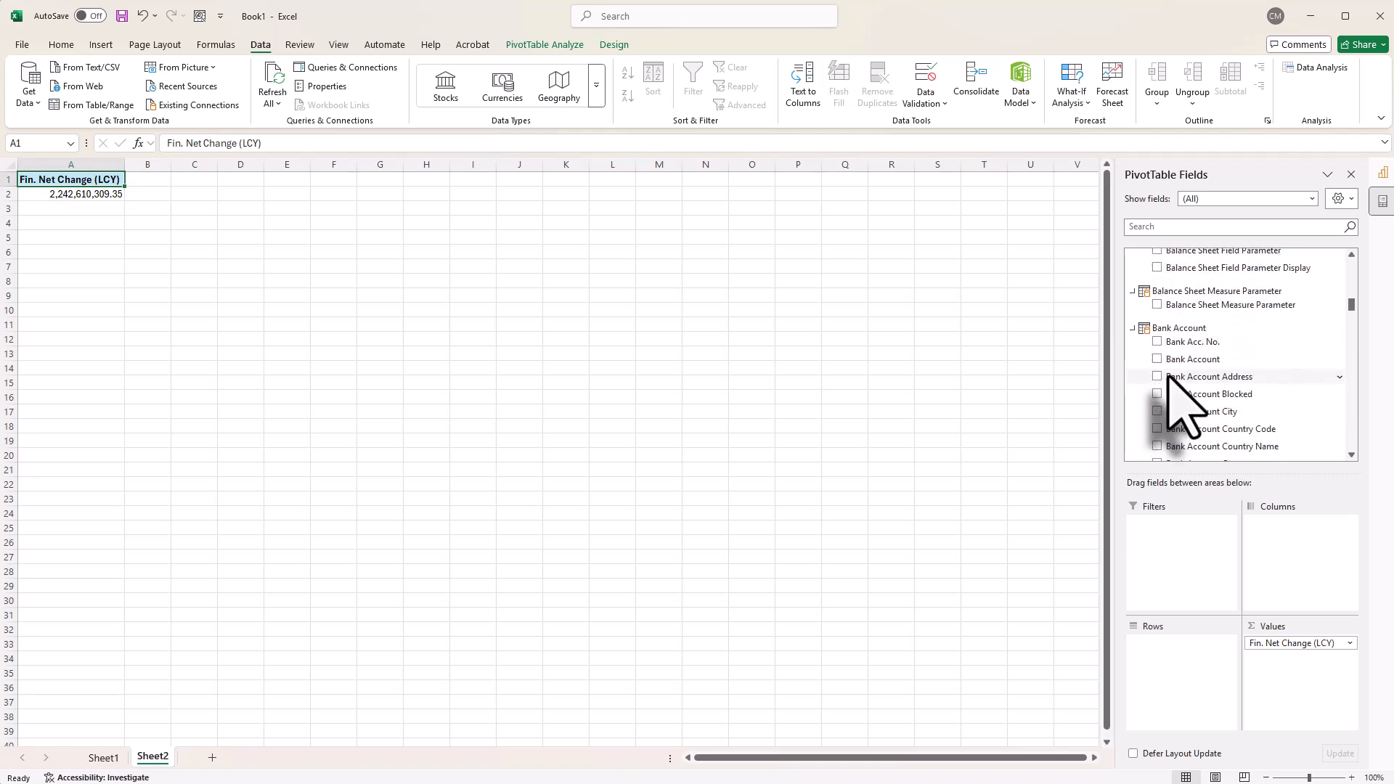
scroll(1171, 378, down, 8)
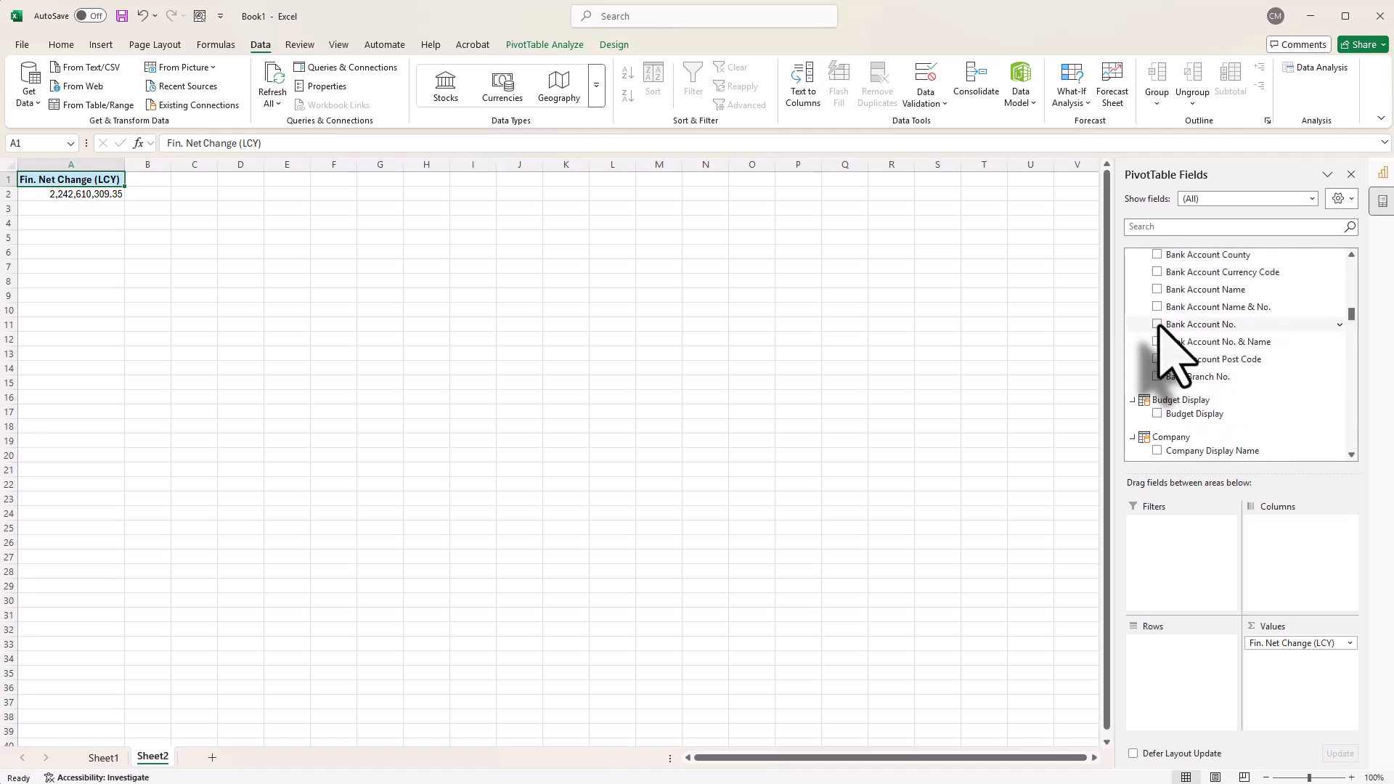
scroll(1166, 330, down, 10)
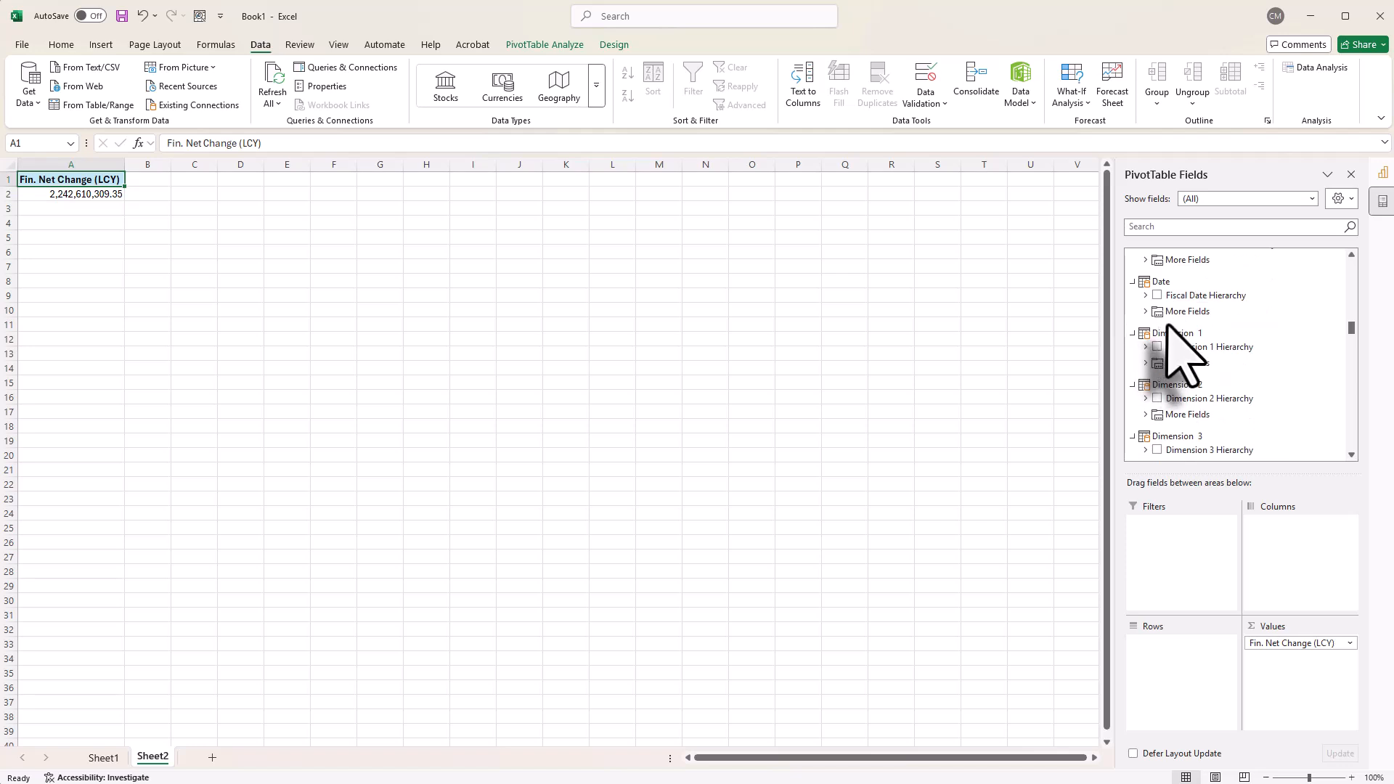
scroll(1168, 328, down, 5)
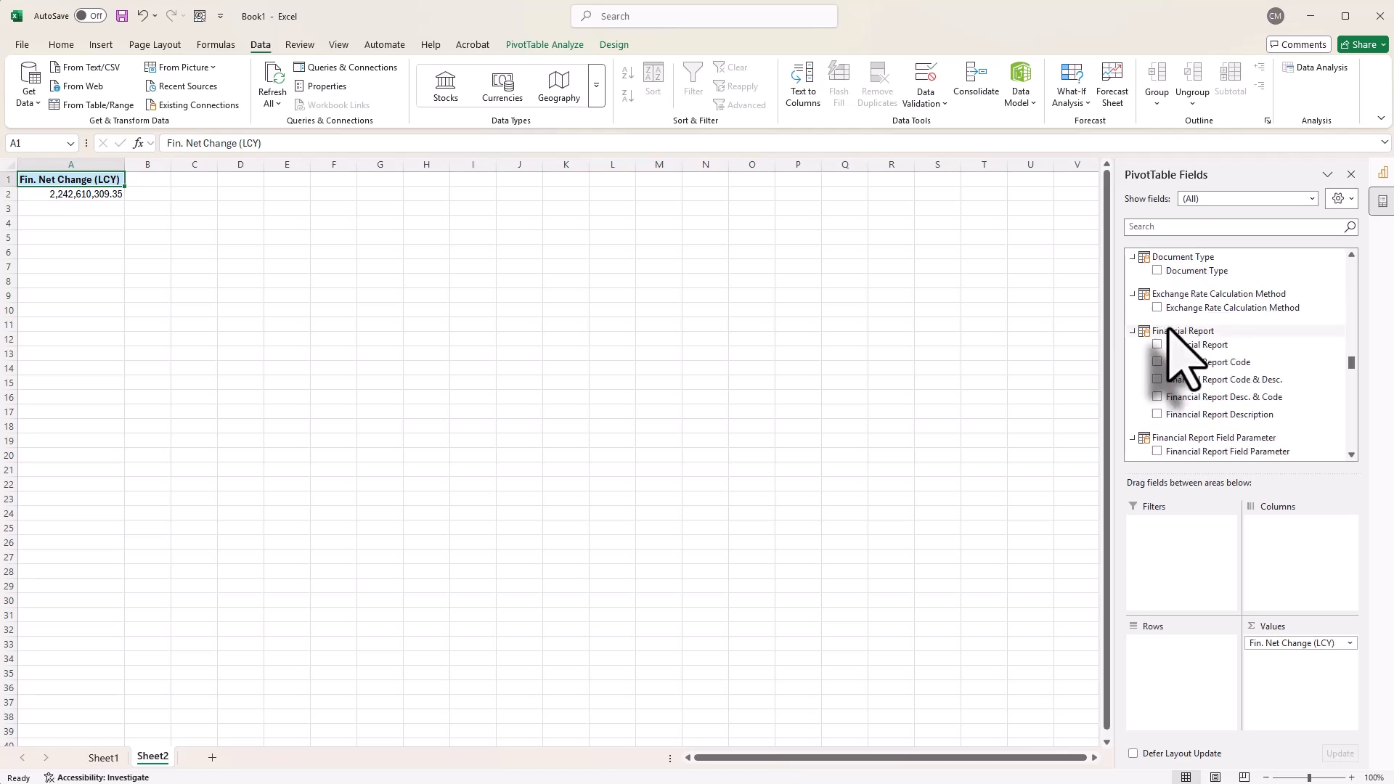
scroll(1170, 335, down, 2)
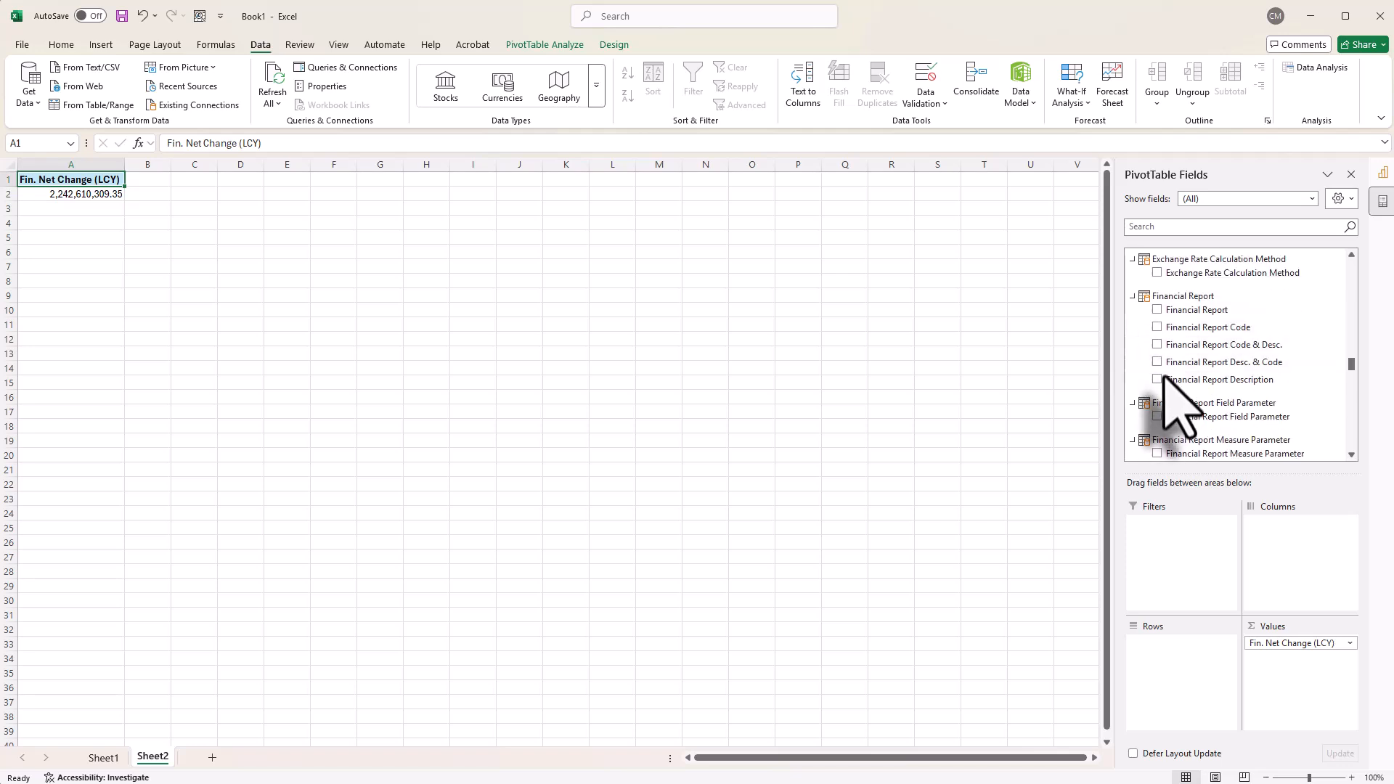
drag(1169, 379, 1174, 541)
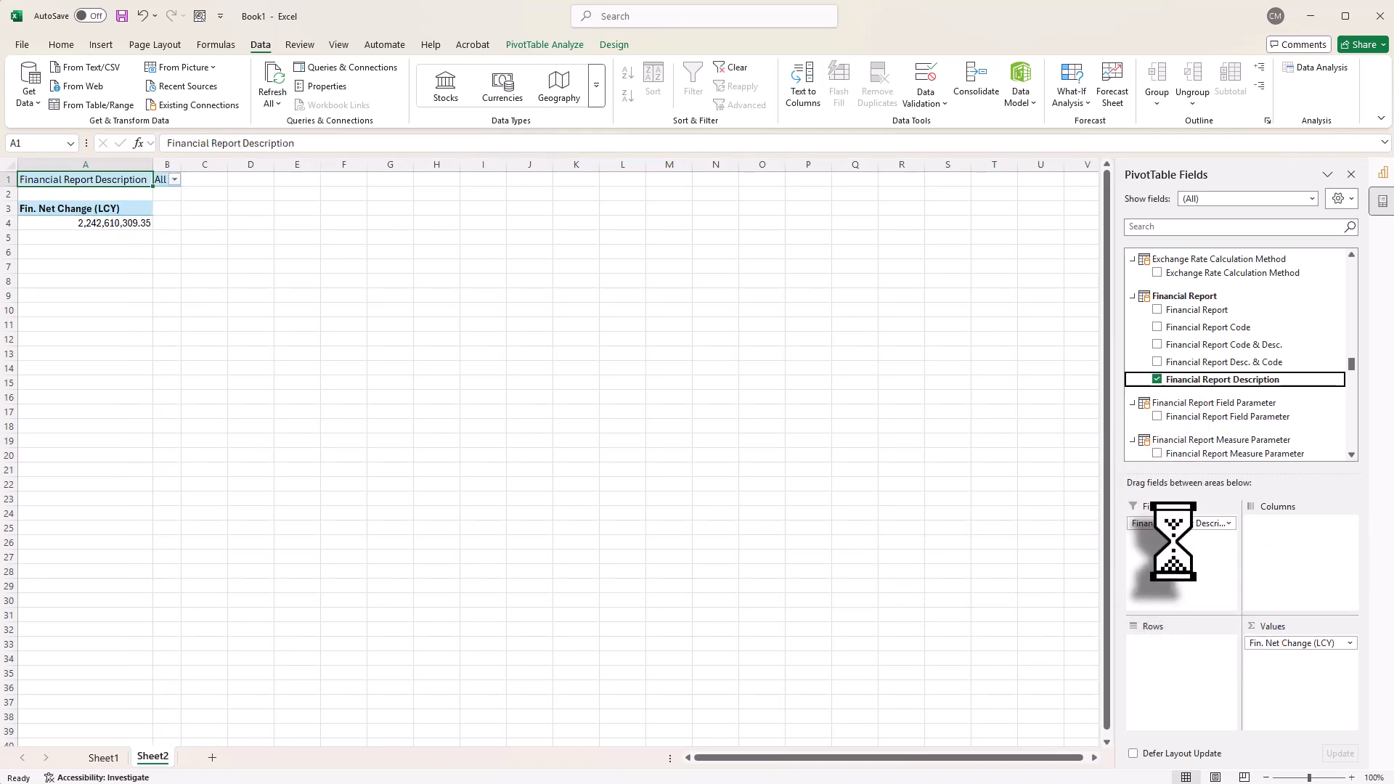
Step: Add Company Name from the Company table as a PivotTable filter
scroll(1213, 418, up, 3)
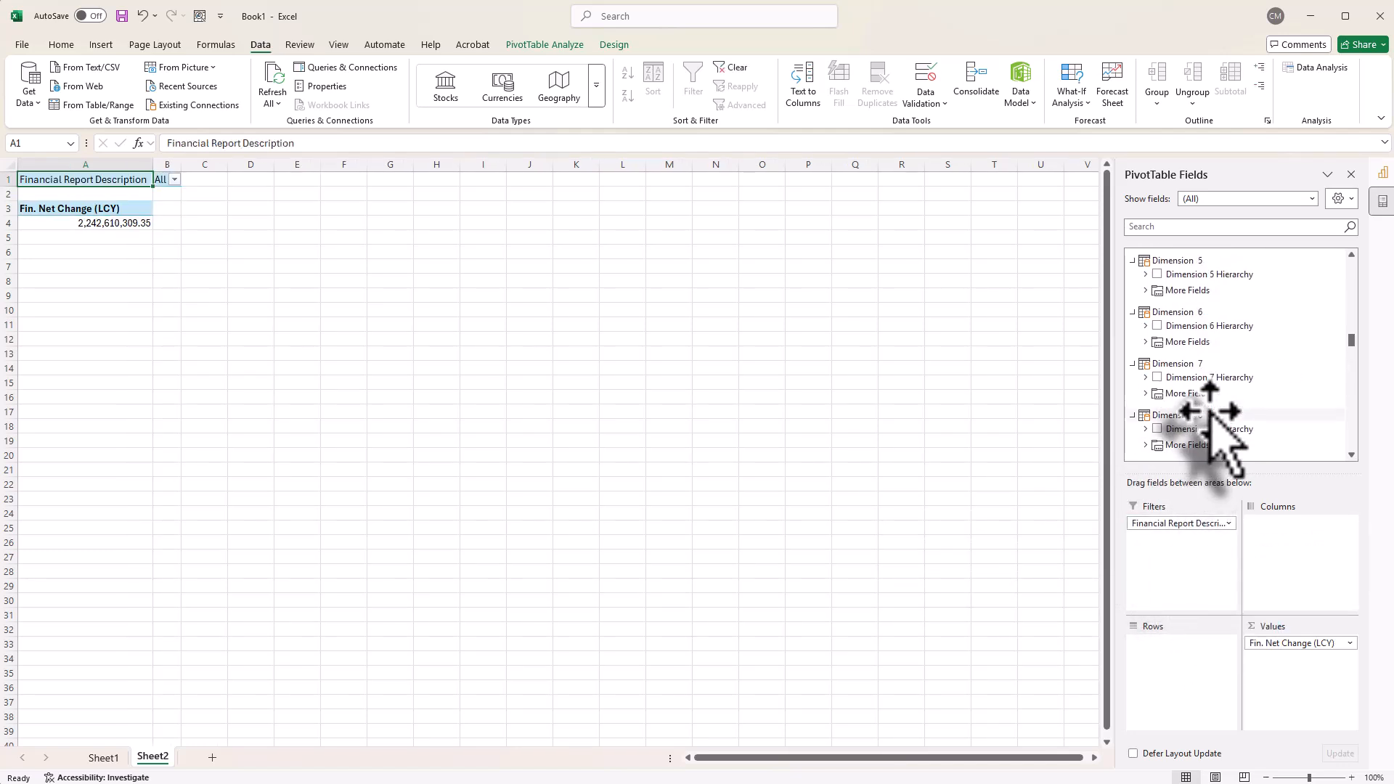
scroll(1212, 418, up, 5)
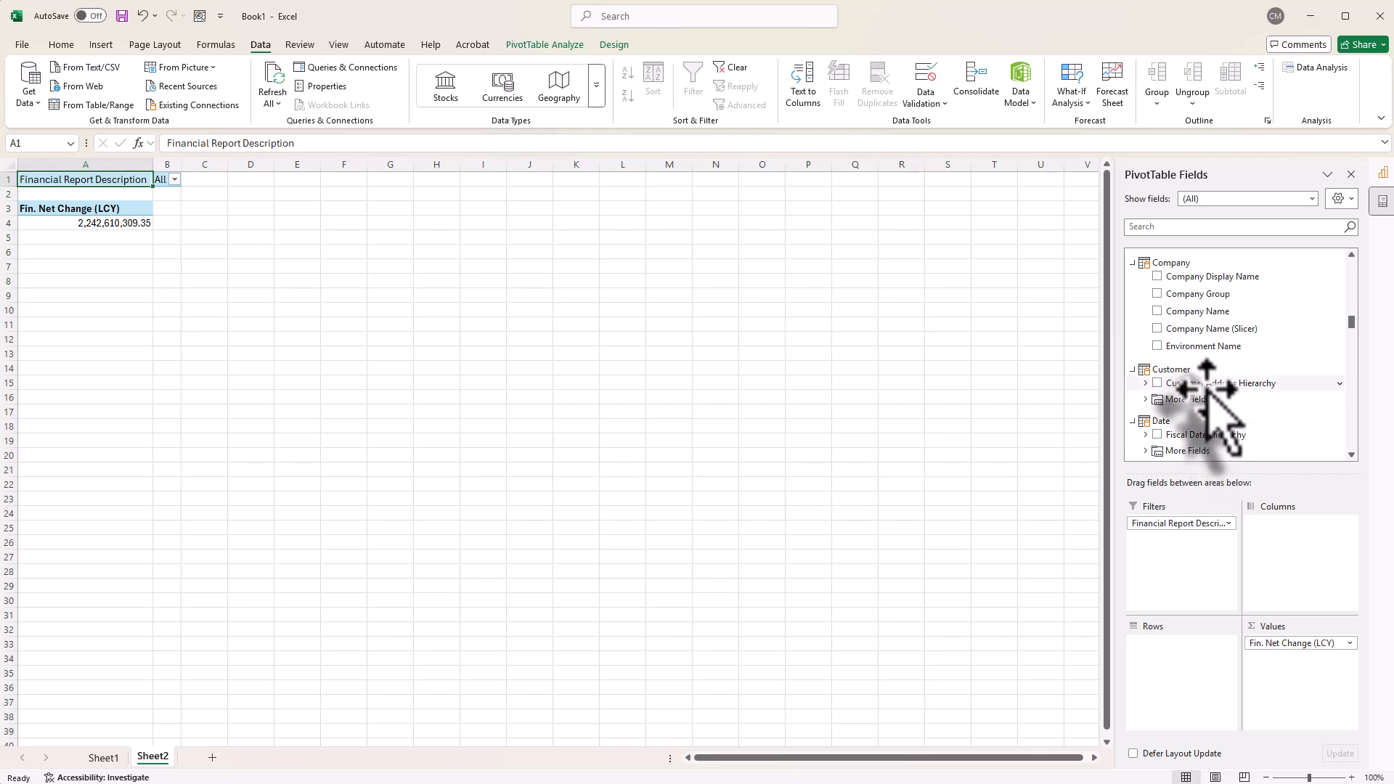
drag(1178, 314, 1177, 573)
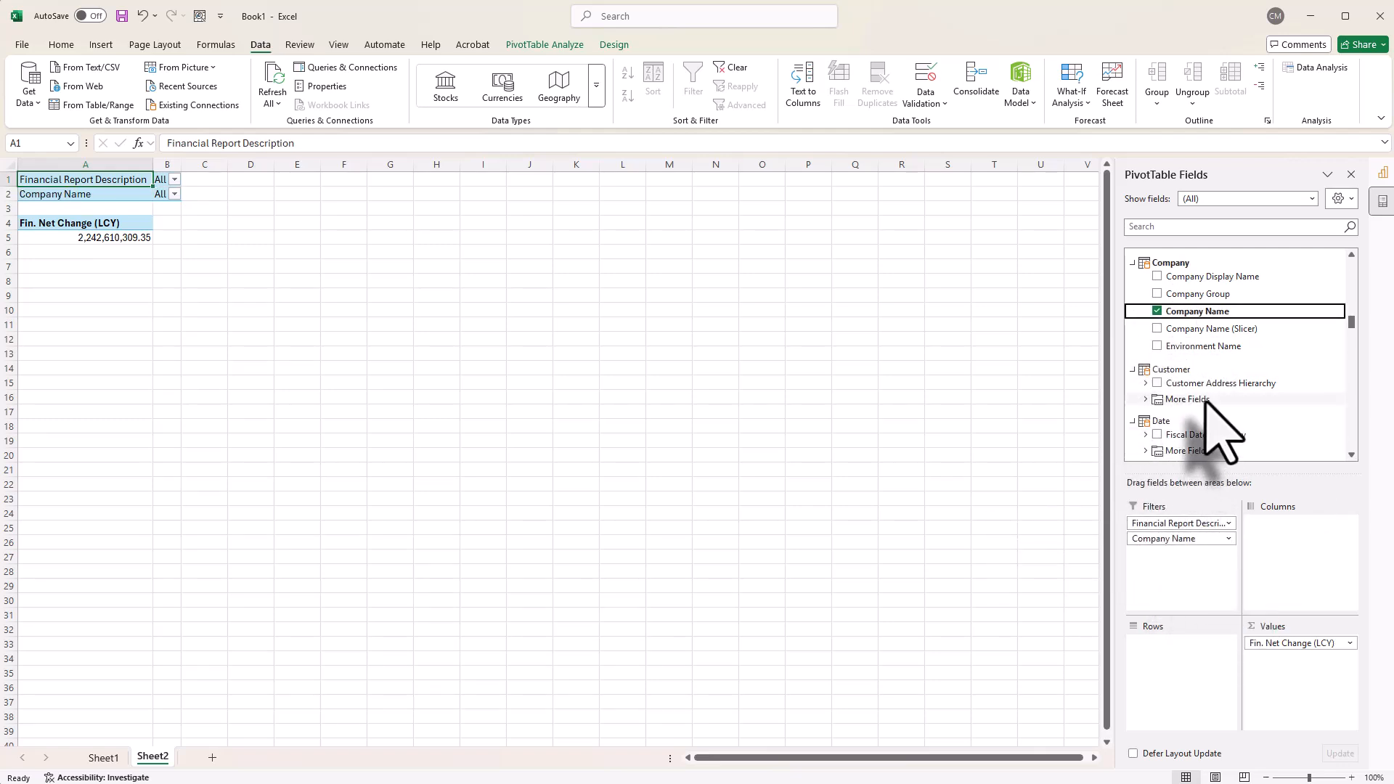
Step: Add Fiscal Year (Slicer) from the Date table's additional fields as a PivotTable filter
scroll(1213, 421, down, 1)
scroll(1151, 403, down, 1)
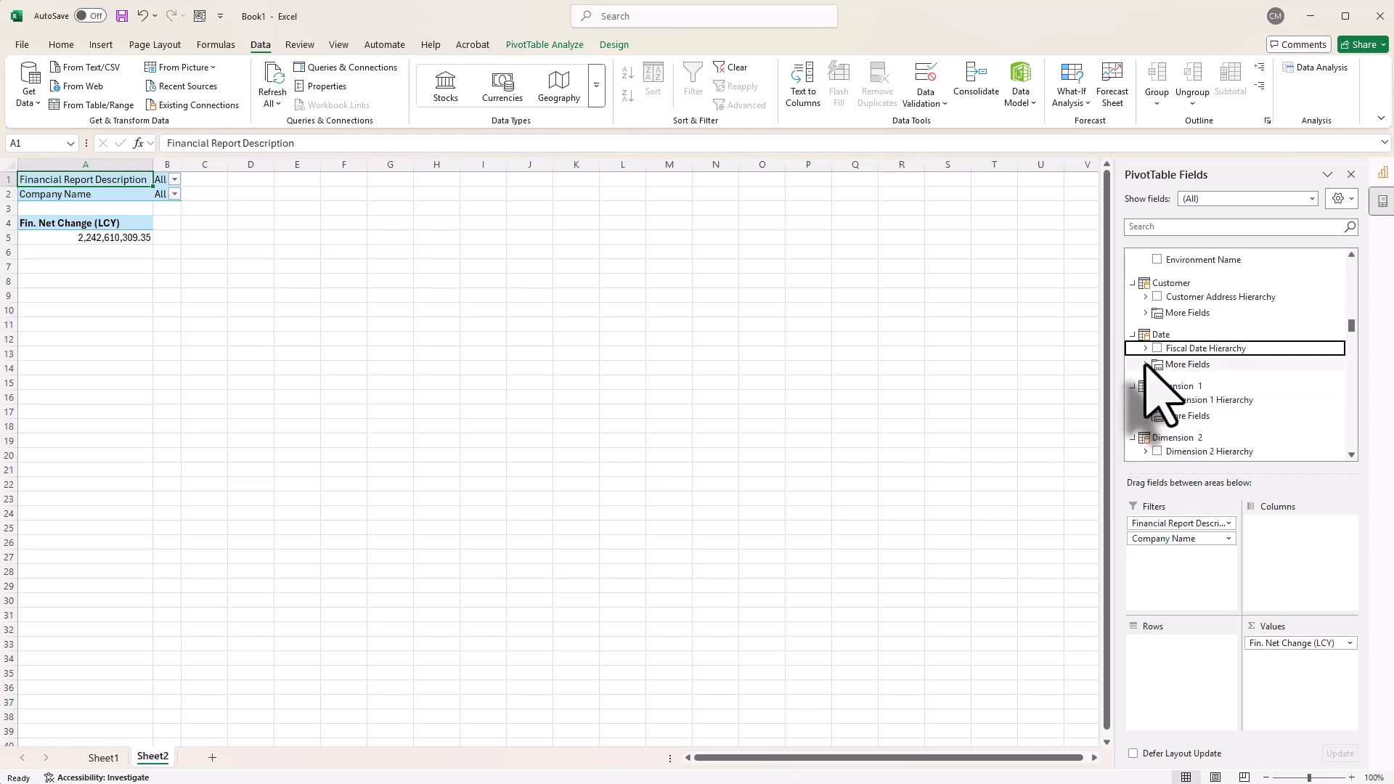
click(1146, 363)
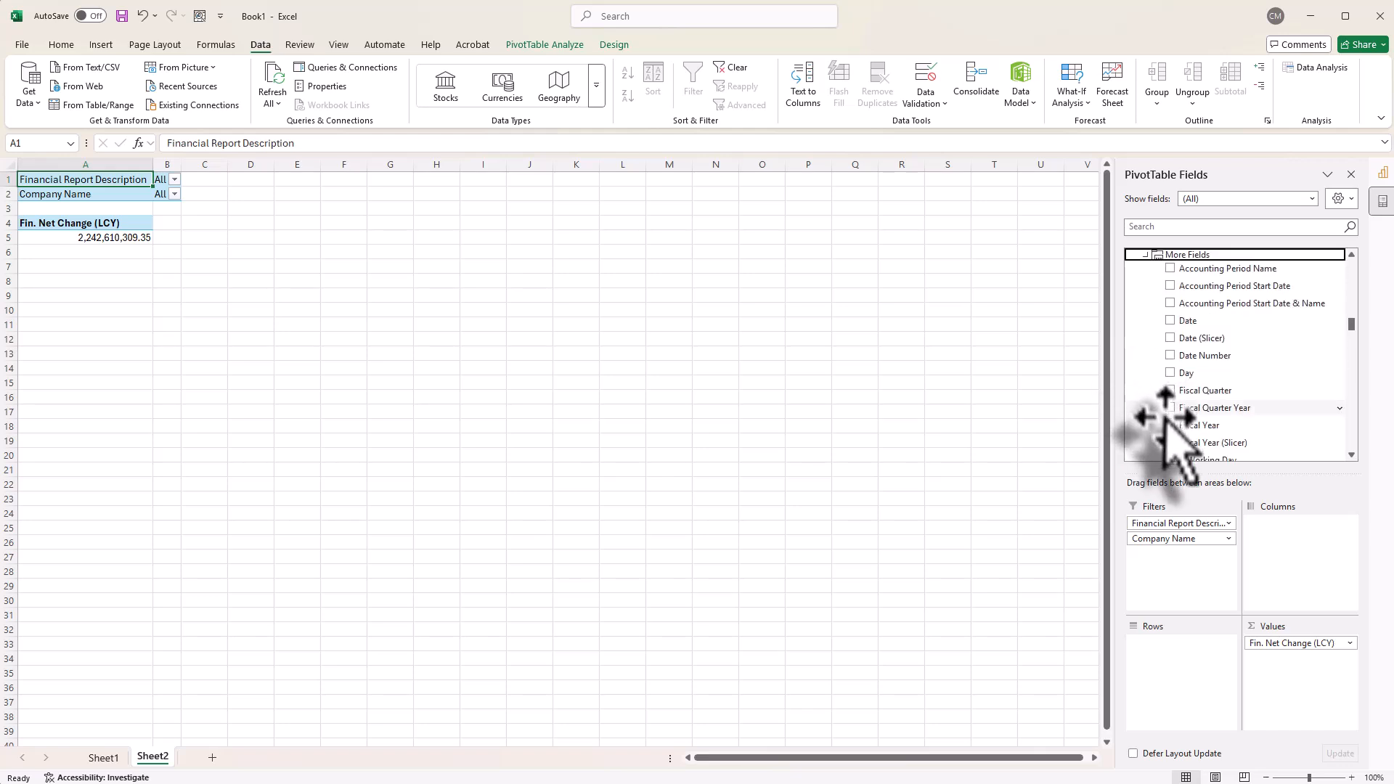
drag(1198, 442, 1164, 560)
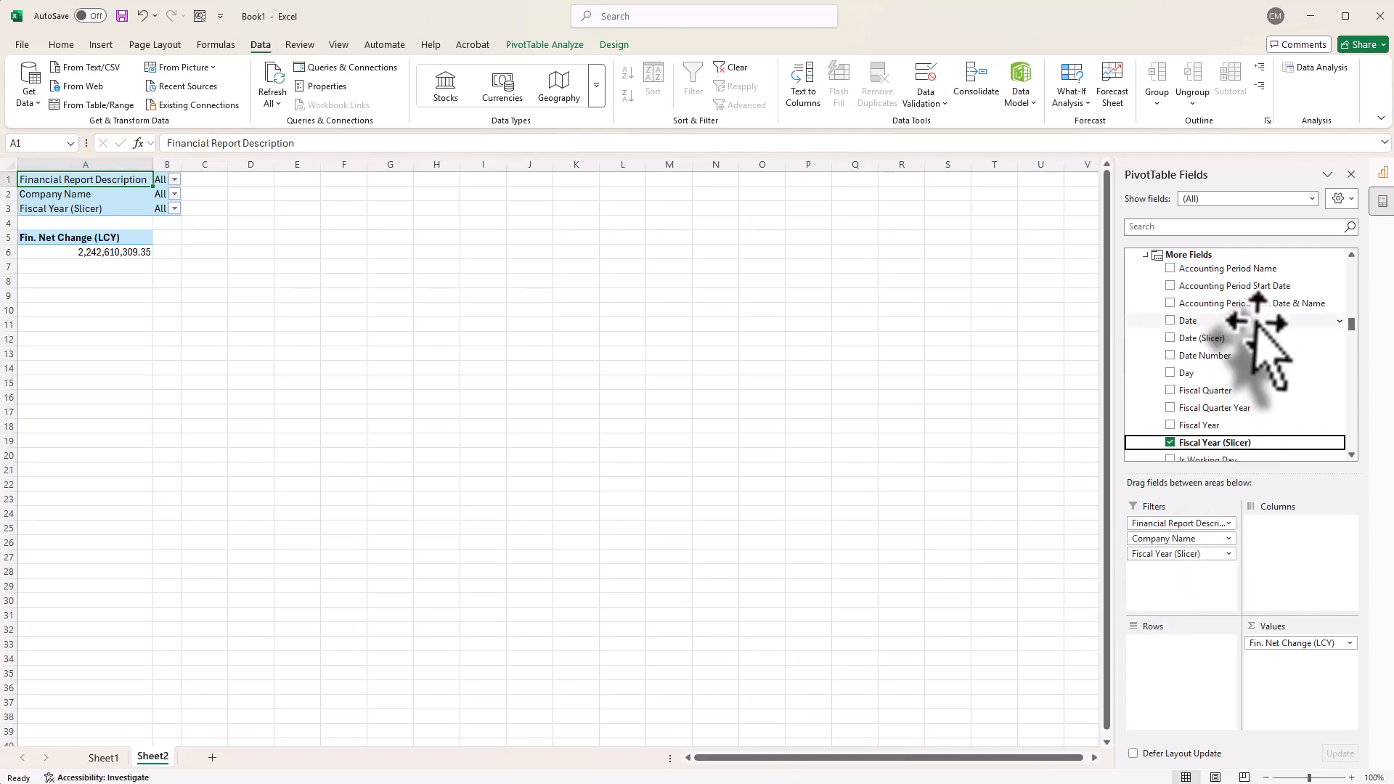
Step: Use Indented Description from the Financial Report Row Definition table as the PivotTable's rows
scroll(1238, 341, down, 10)
scroll(1235, 338, down, 10)
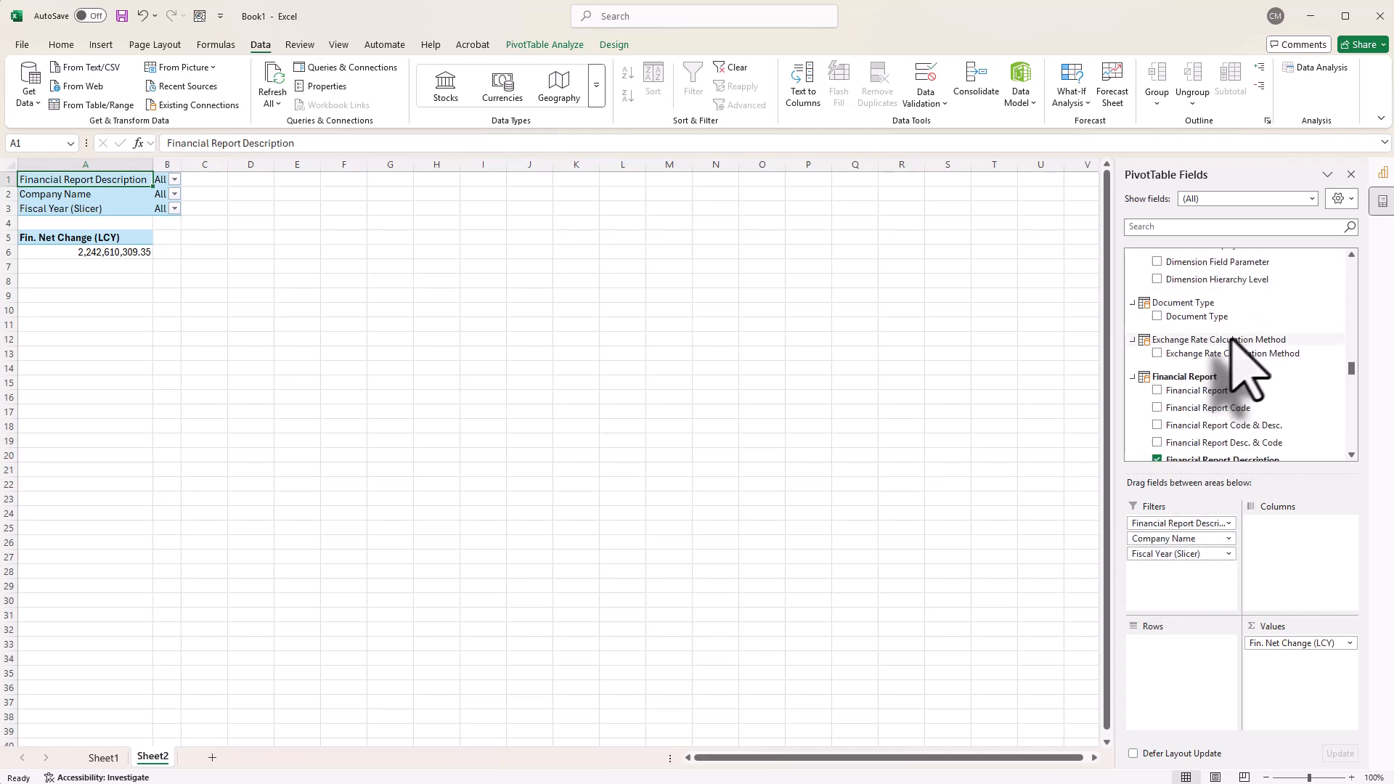
drag(1224, 369, 1186, 654)
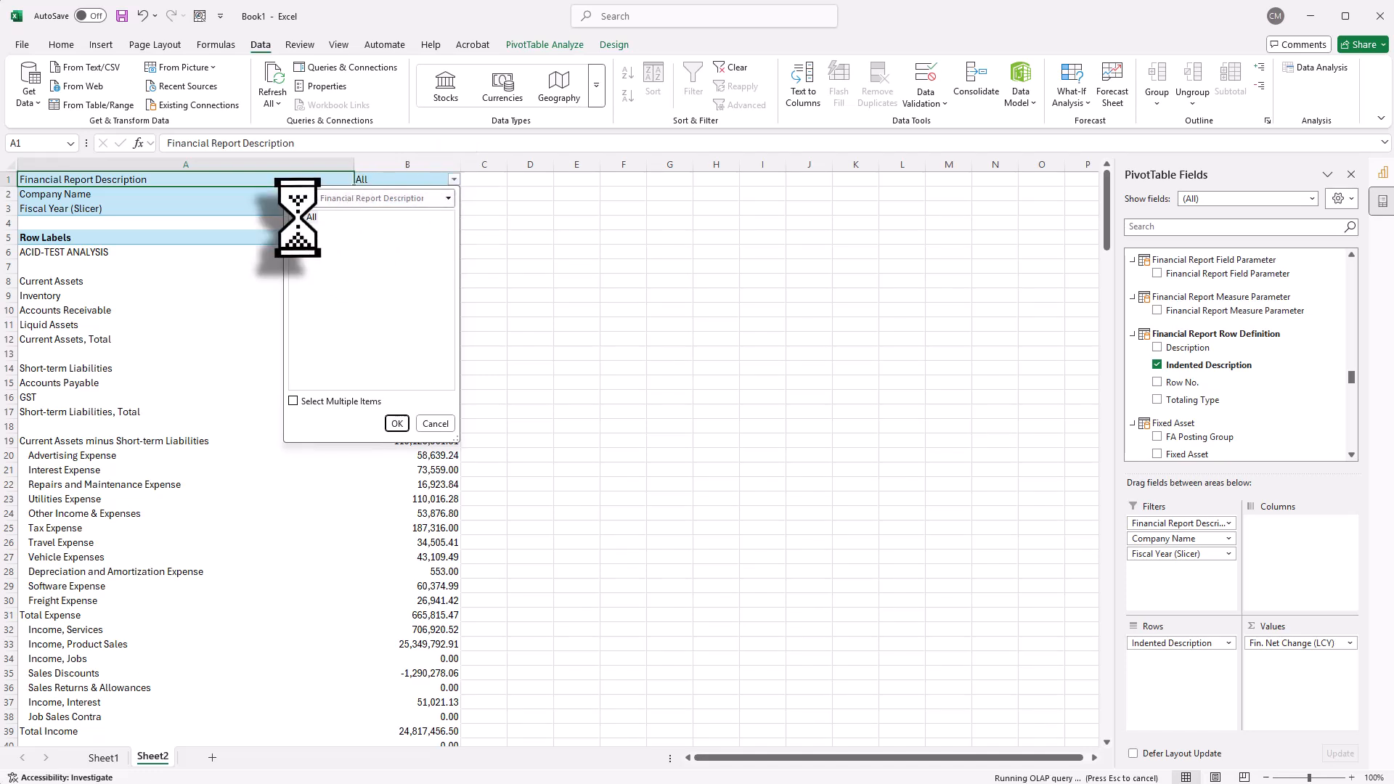
Step: Filter Financial Report Description to Income Statement with Operational Metrics only
click(294, 402)
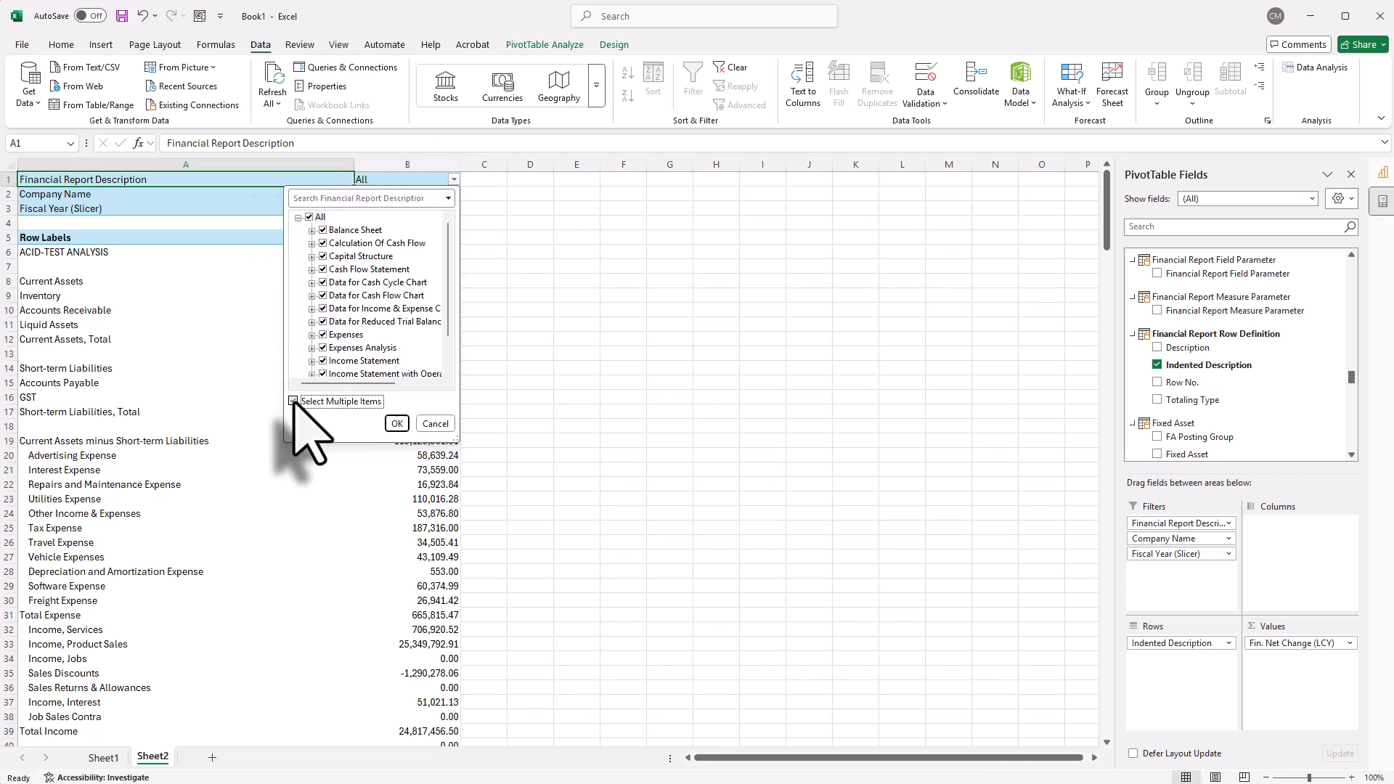
click(310, 218)
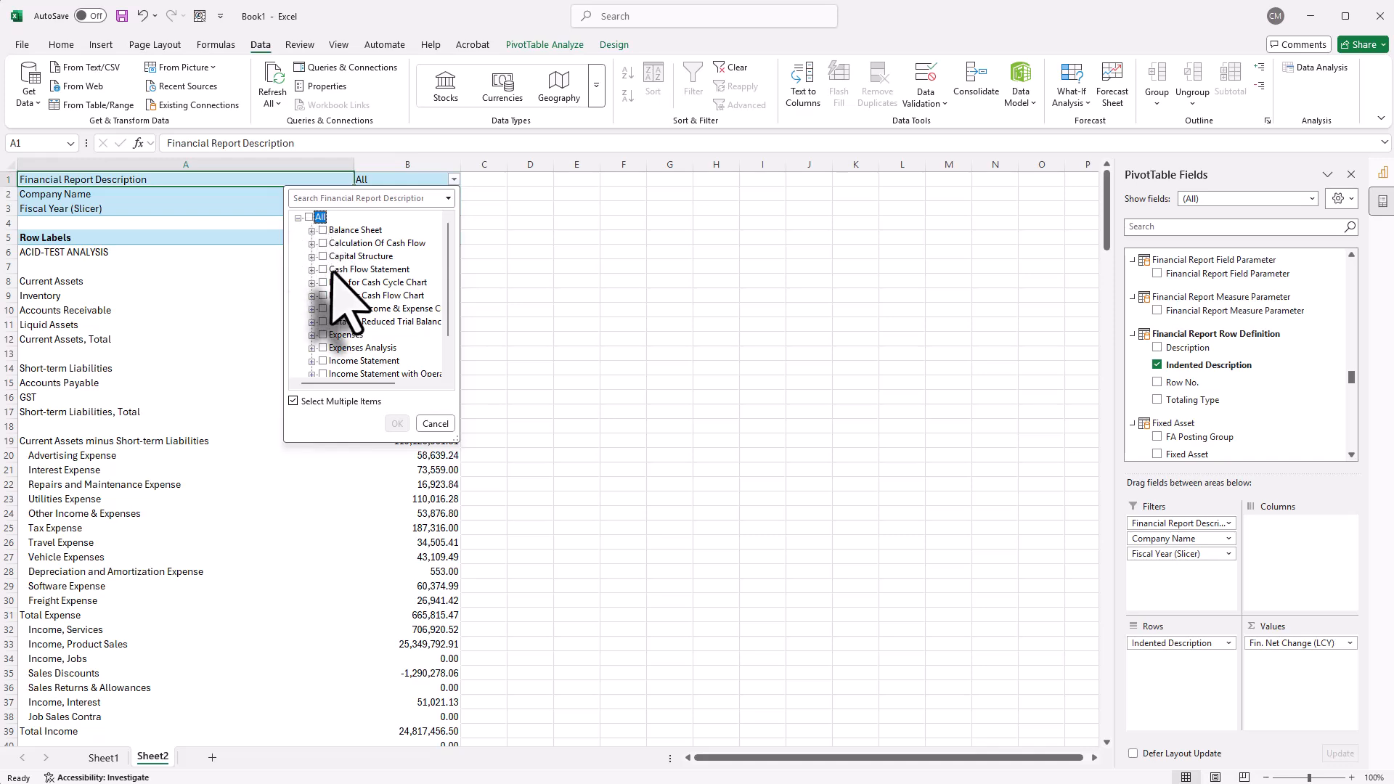
scroll(337, 305, down, 1)
click(322, 334)
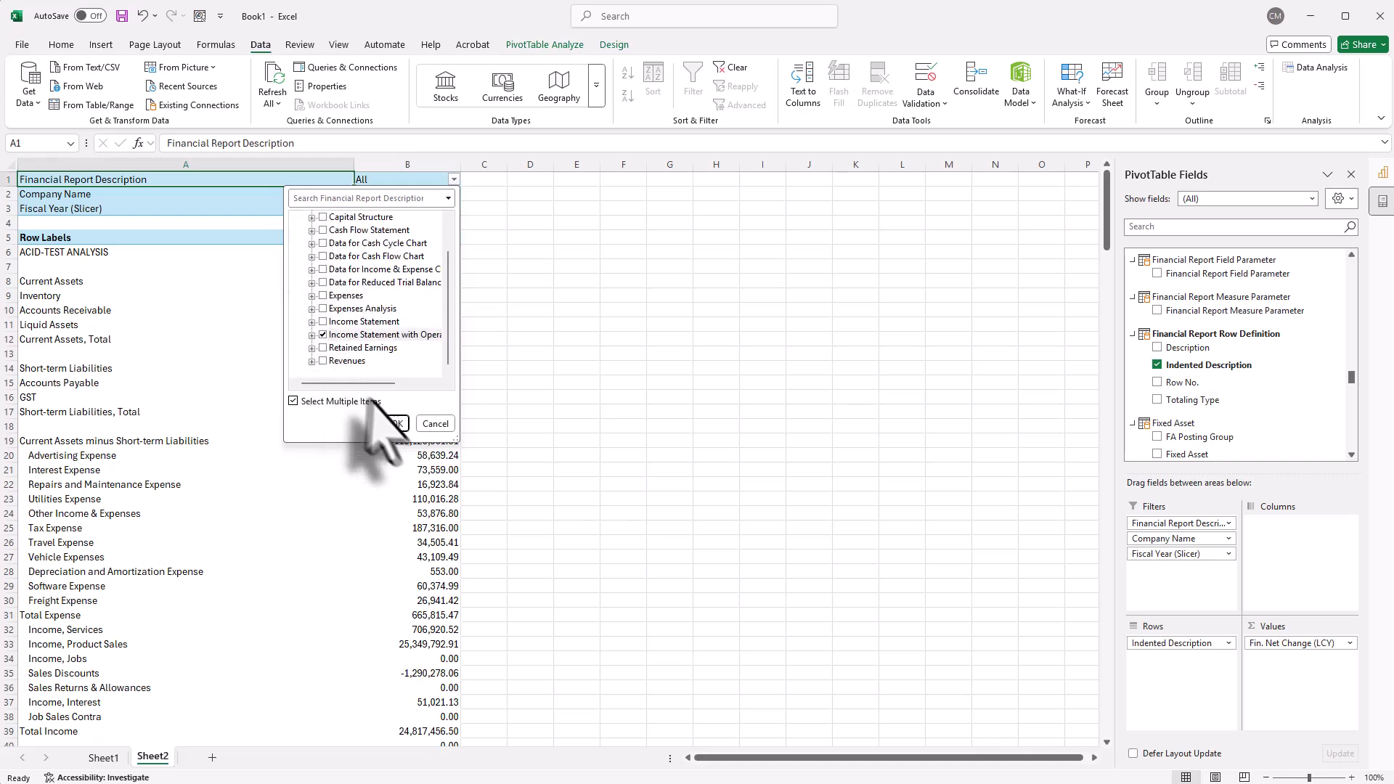
click(396, 424)
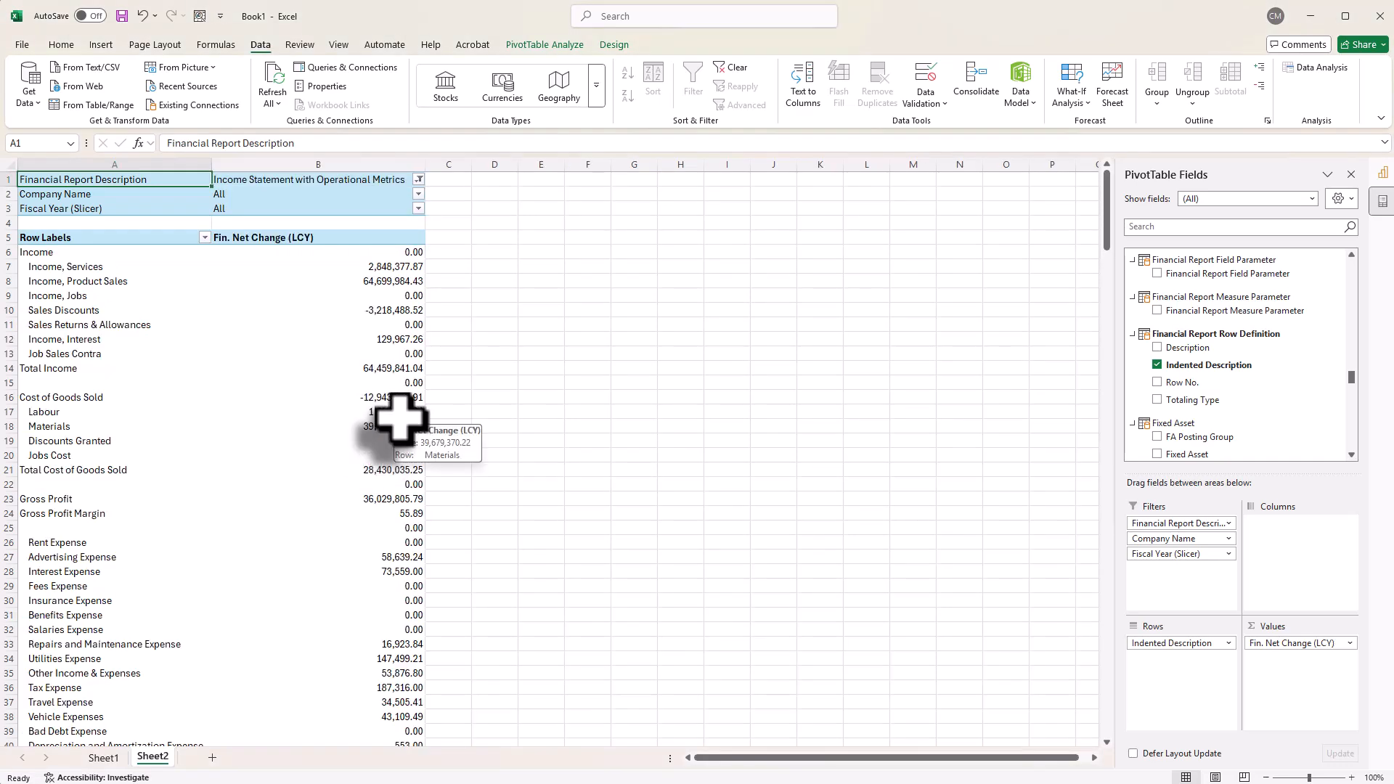
Step: Filter the PivotTable's Company Name to Umbrella Corporation only
click(419, 194)
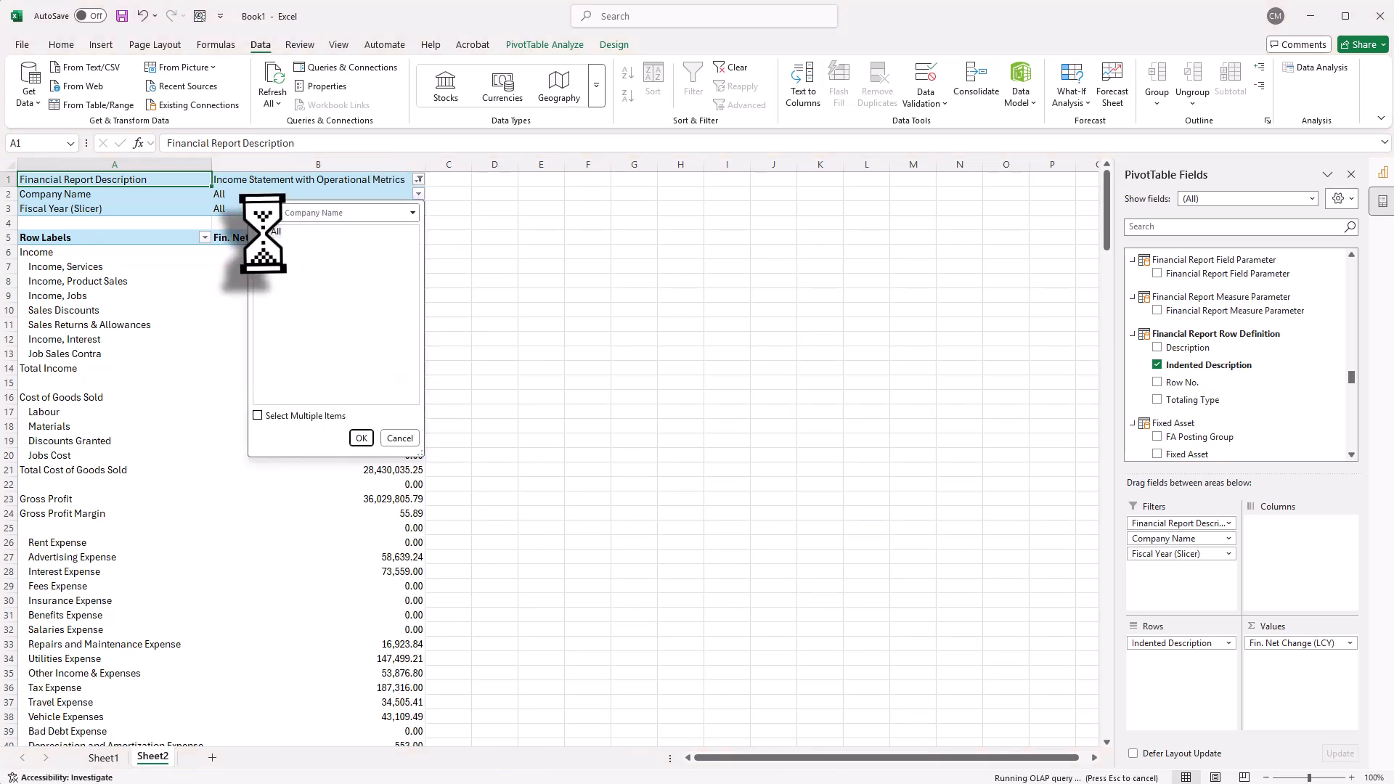
click(258, 415)
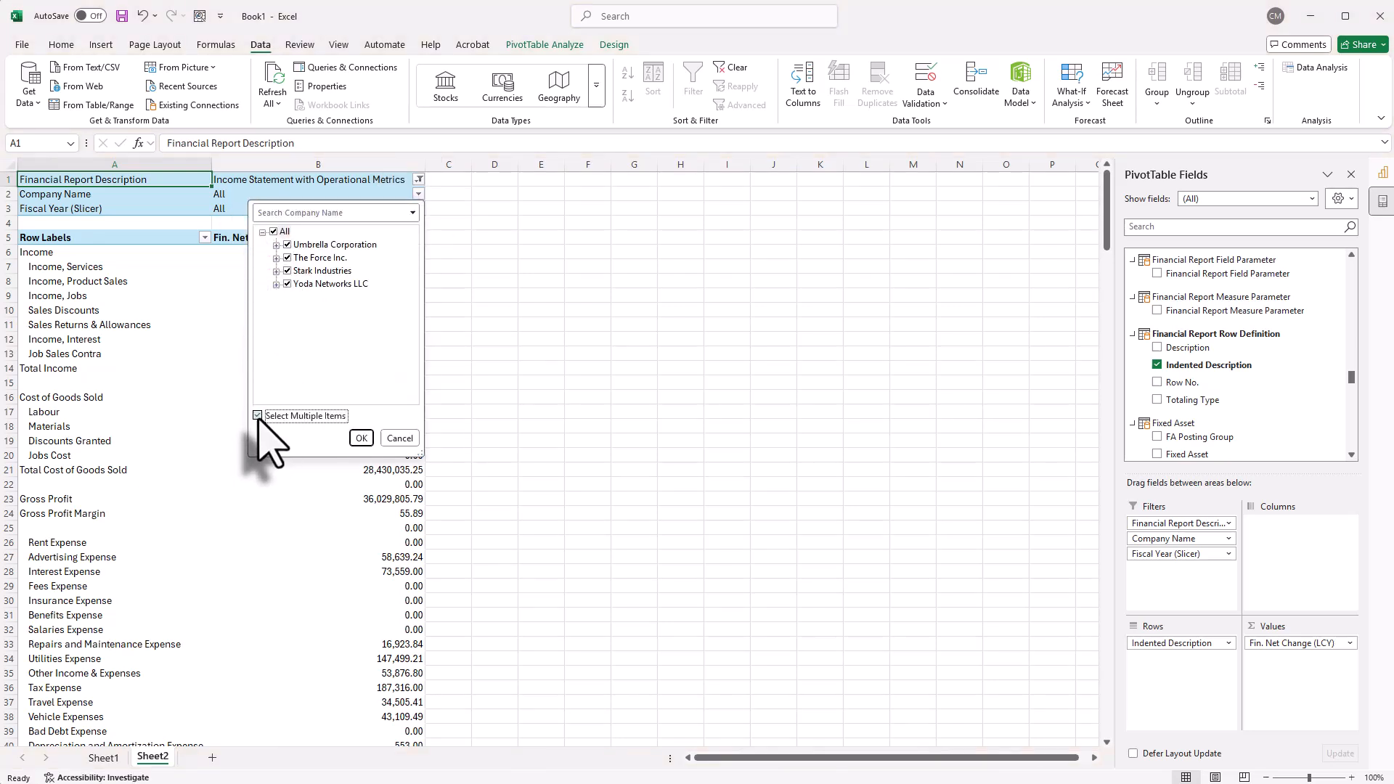
click(274, 232)
click(289, 245)
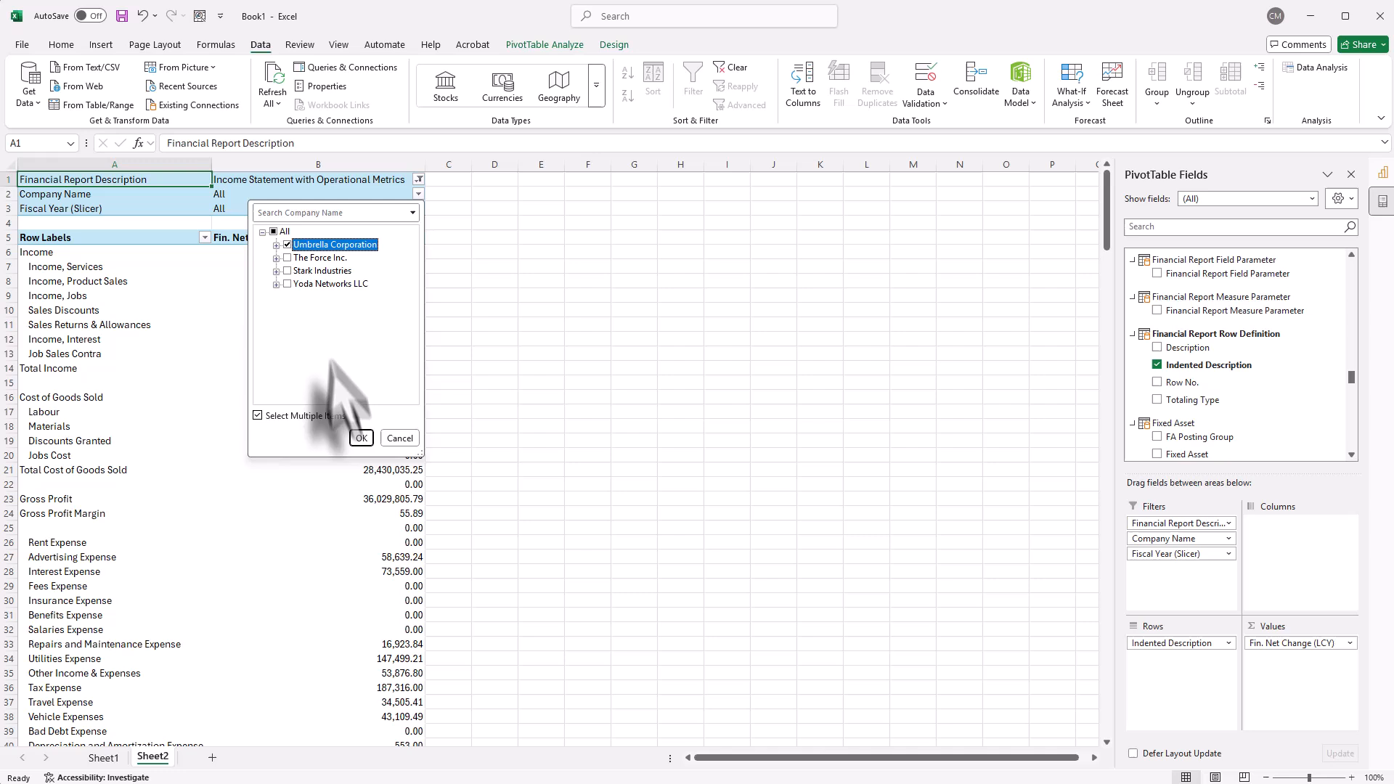
click(361, 438)
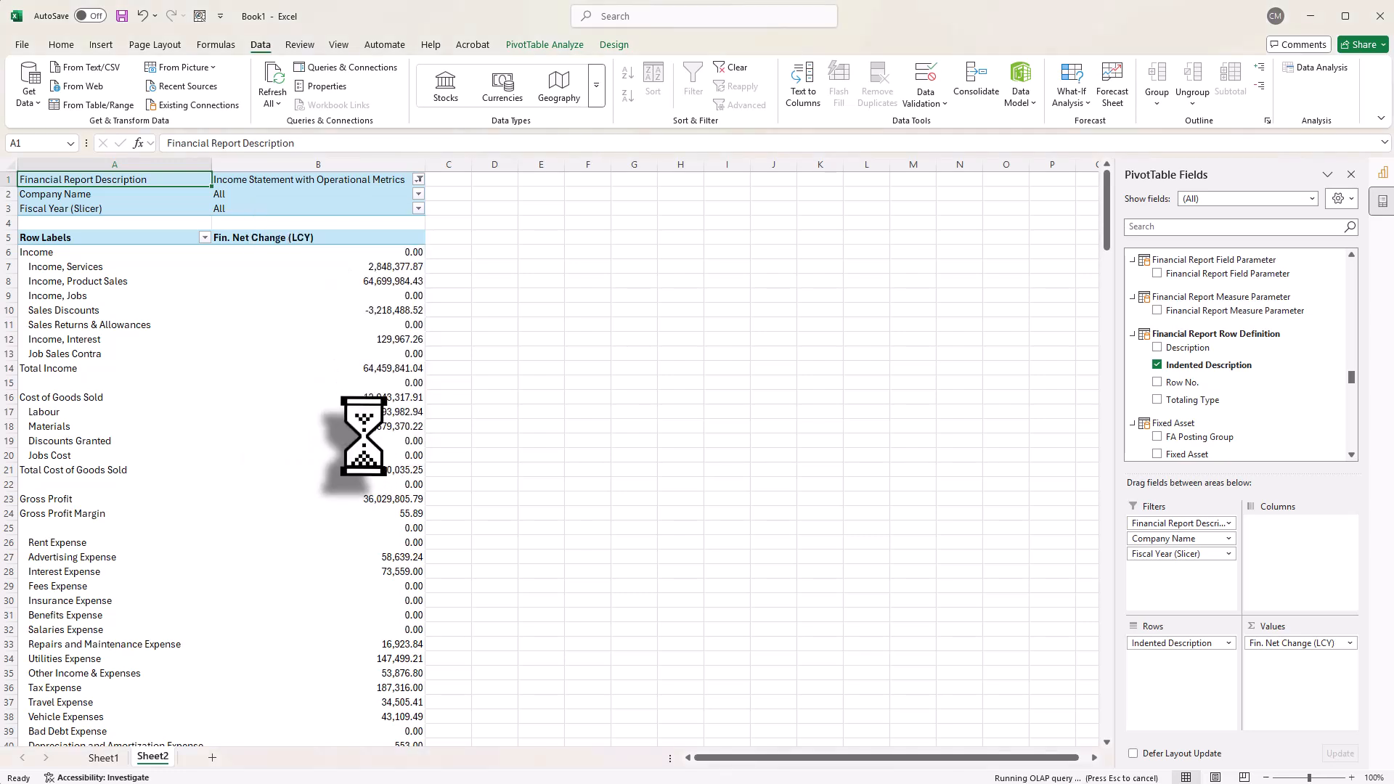
Step: Filter the PivotTable's Fiscal Year (Slicer) to Current Fiscal Year only
click(418, 209)
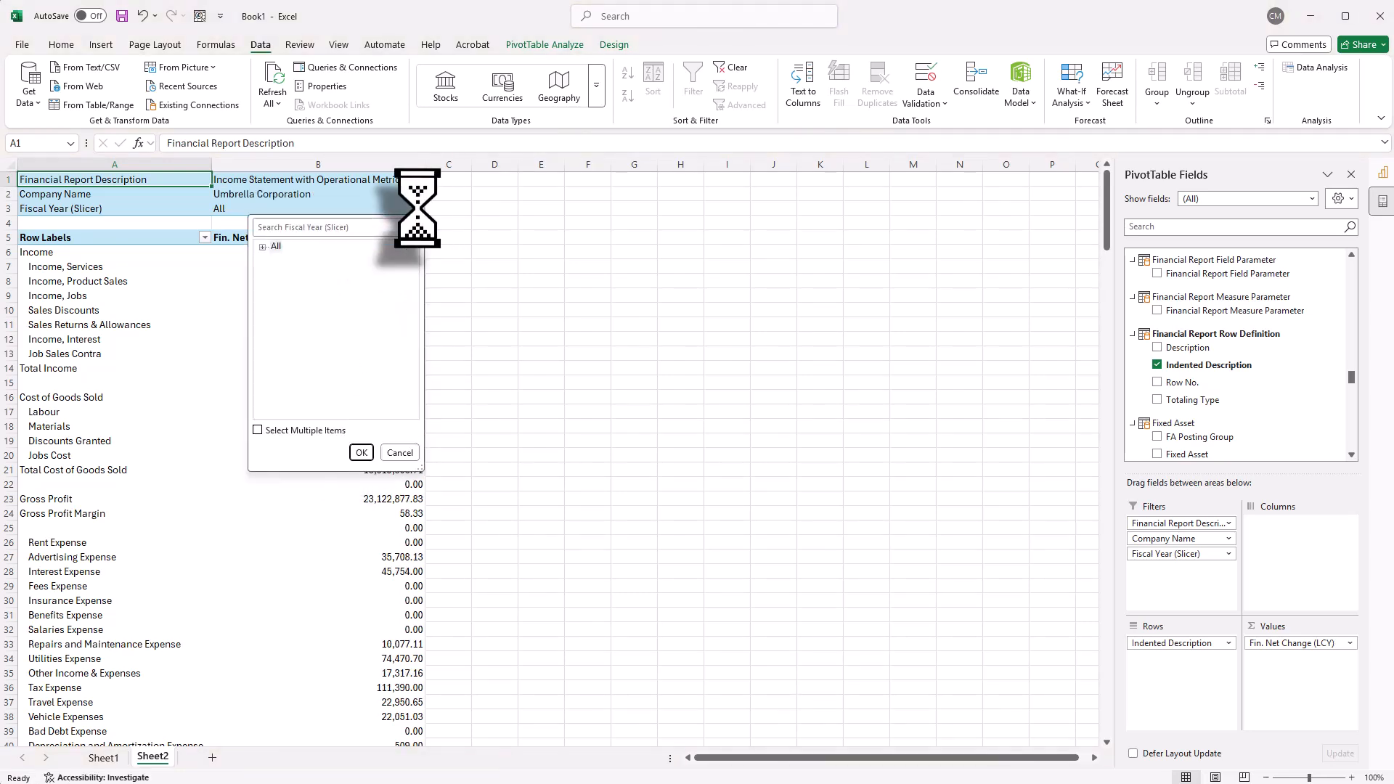
click(262, 247)
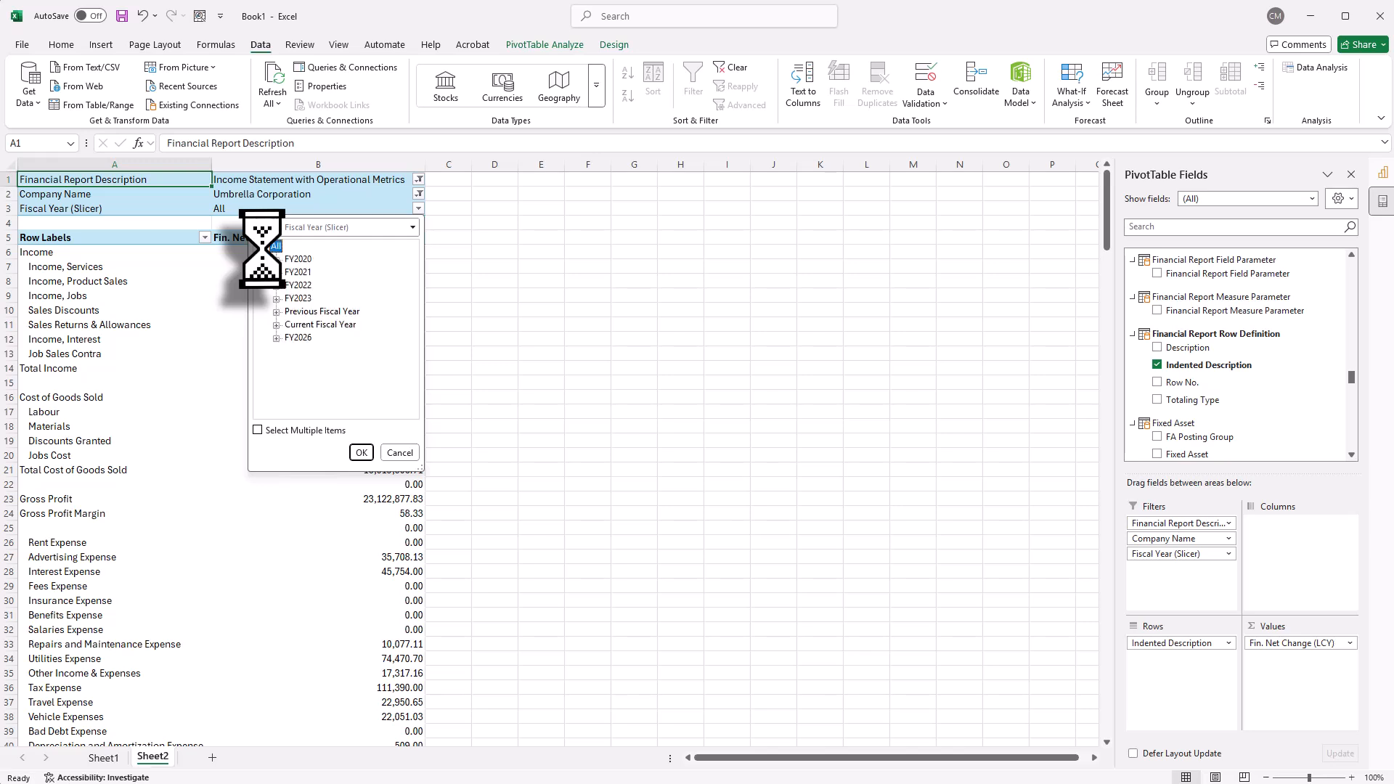
click(257, 430)
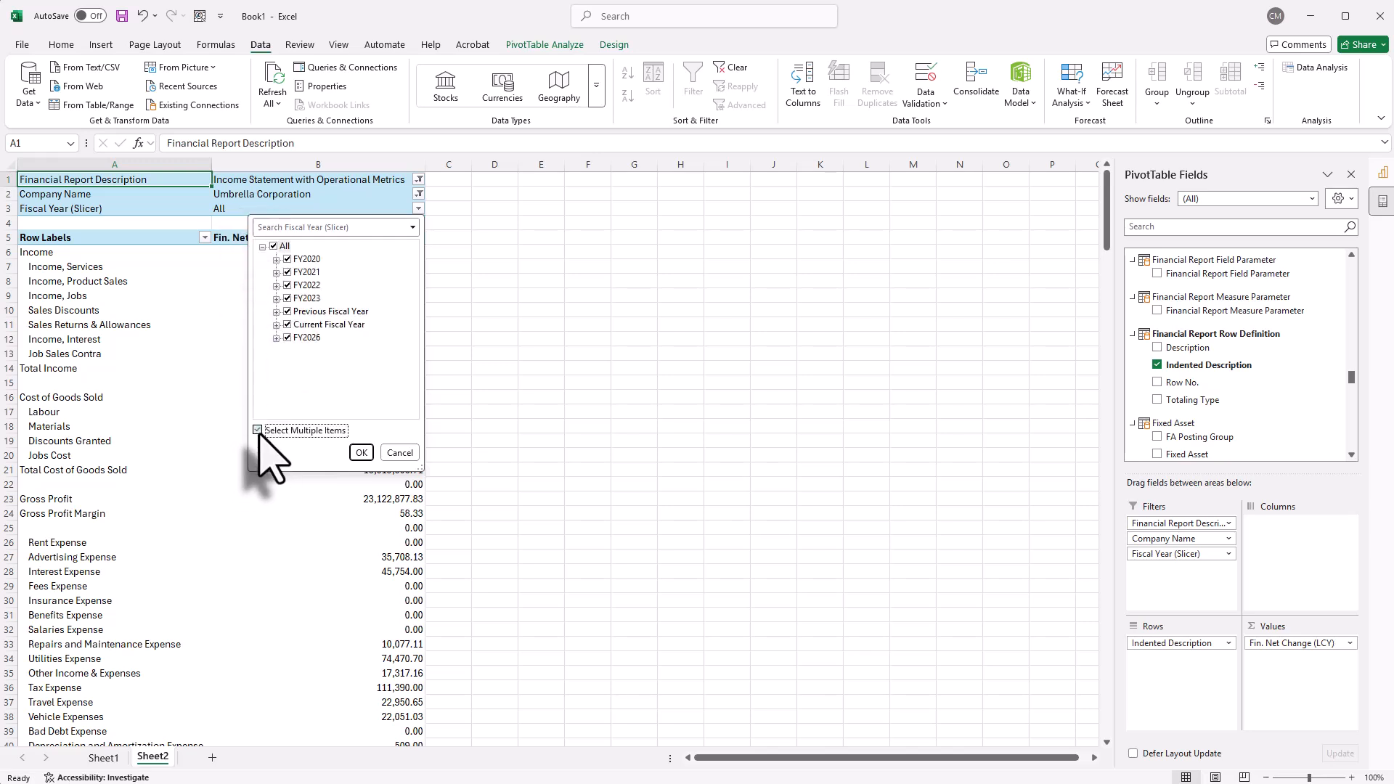
click(274, 246)
click(287, 324)
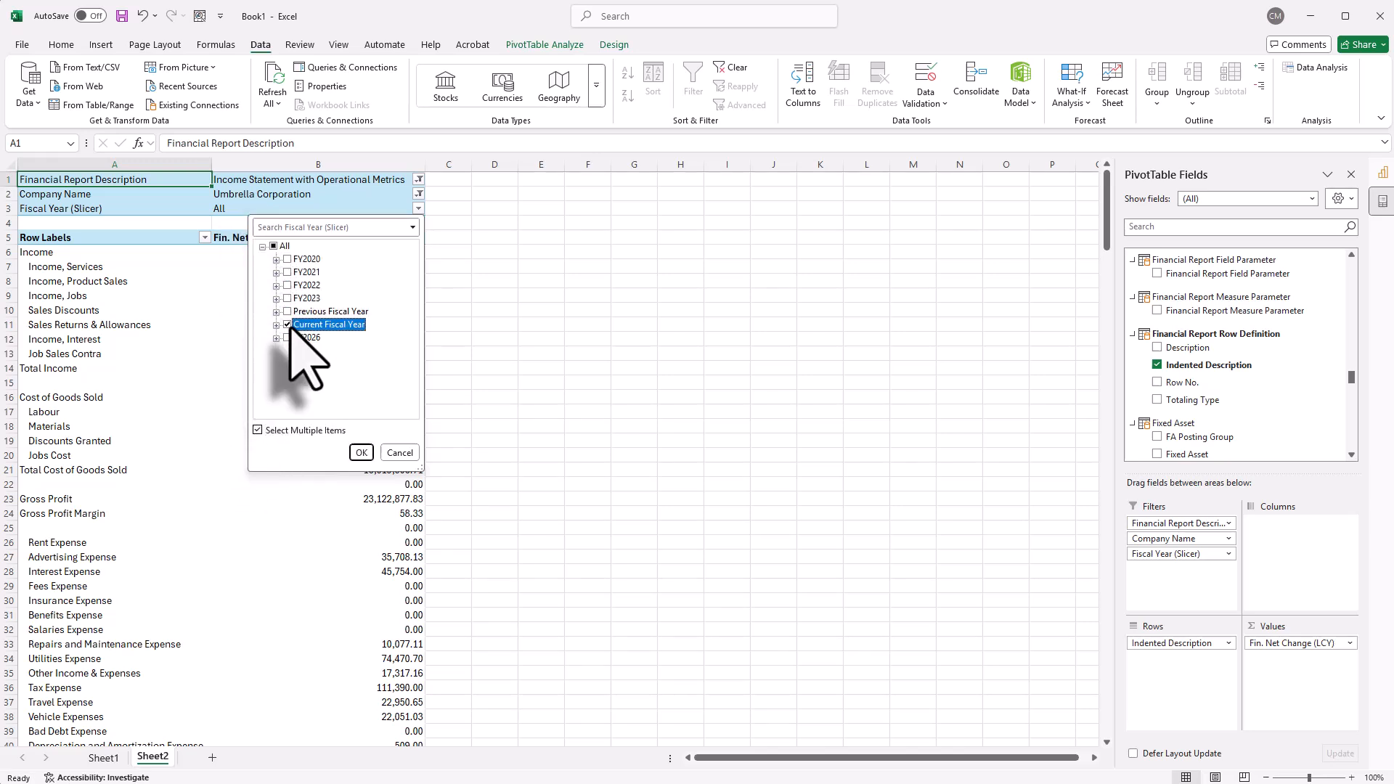
click(361, 452)
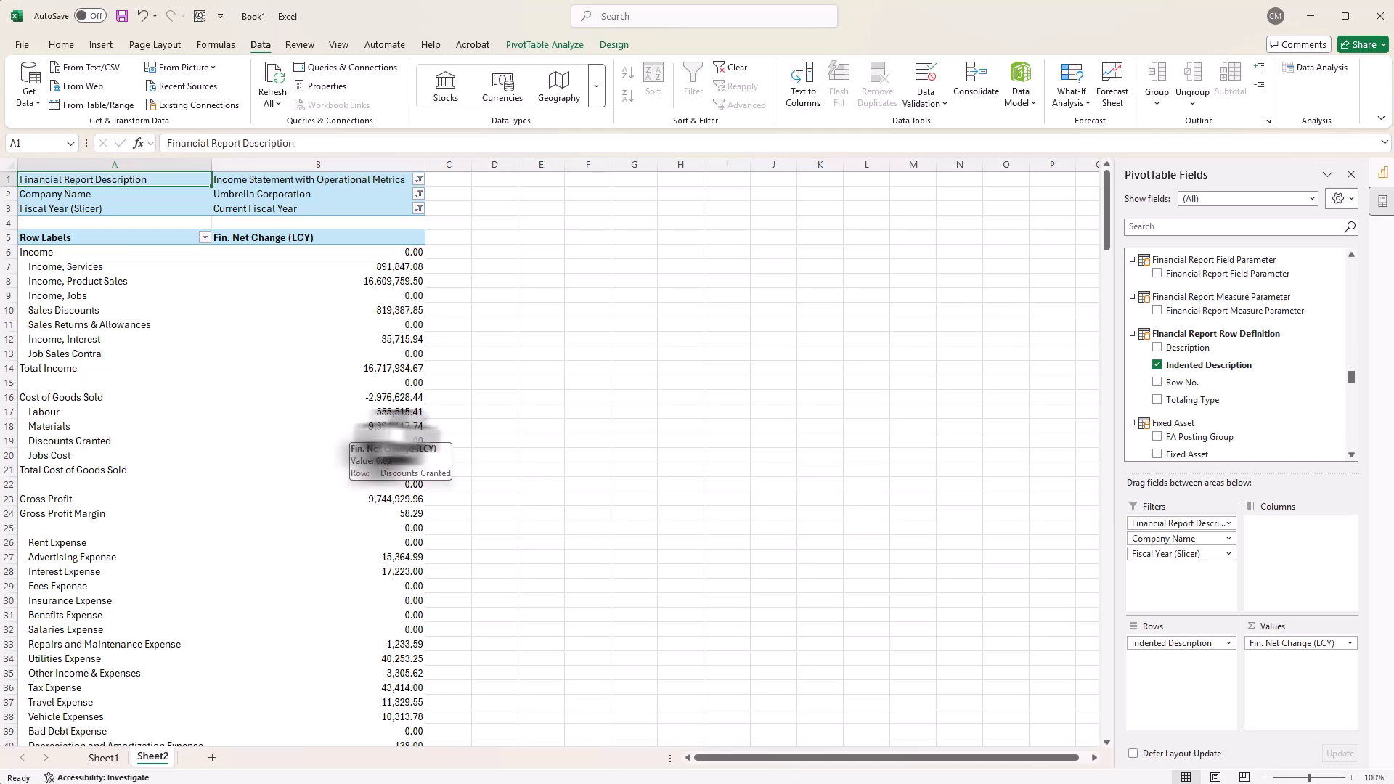
Step: Add the measures Fin. Budget (LCY), Fin. Budget Variance (LCY) and Fin. Budget Variance % to the PivotTable's values
scroll(551, 370, down, 5)
scroll(549, 370, down, 4)
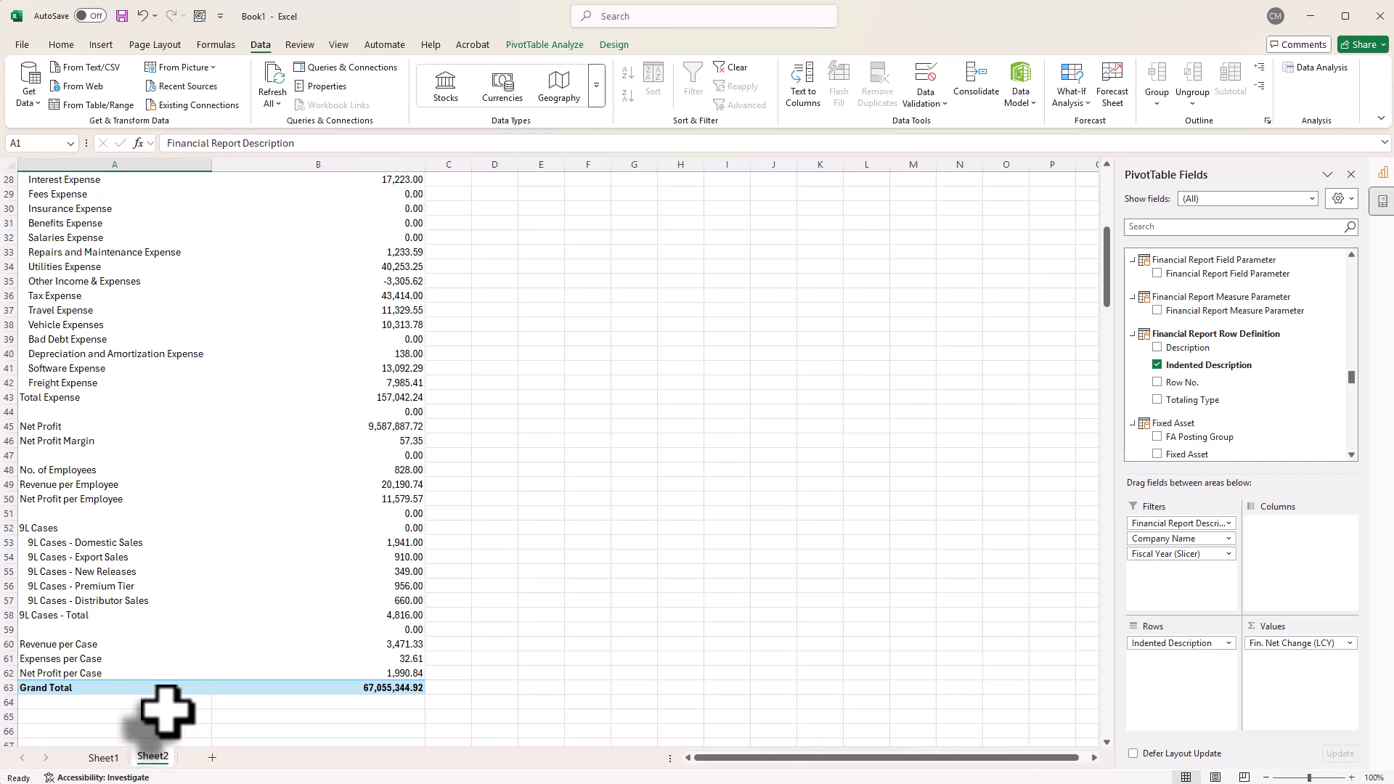
scroll(549, 604, up, 3)
scroll(550, 604, up, 6)
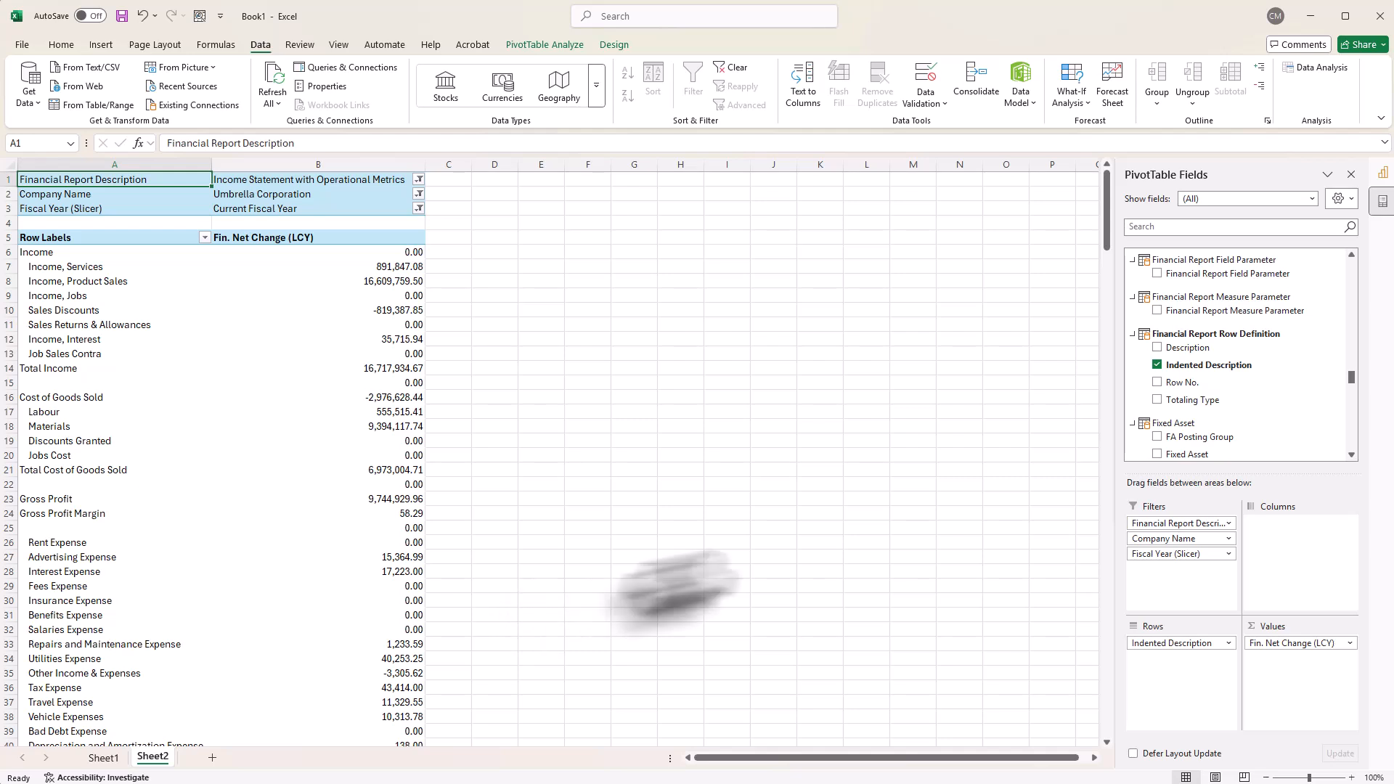
scroll(1333, 371, down, 10)
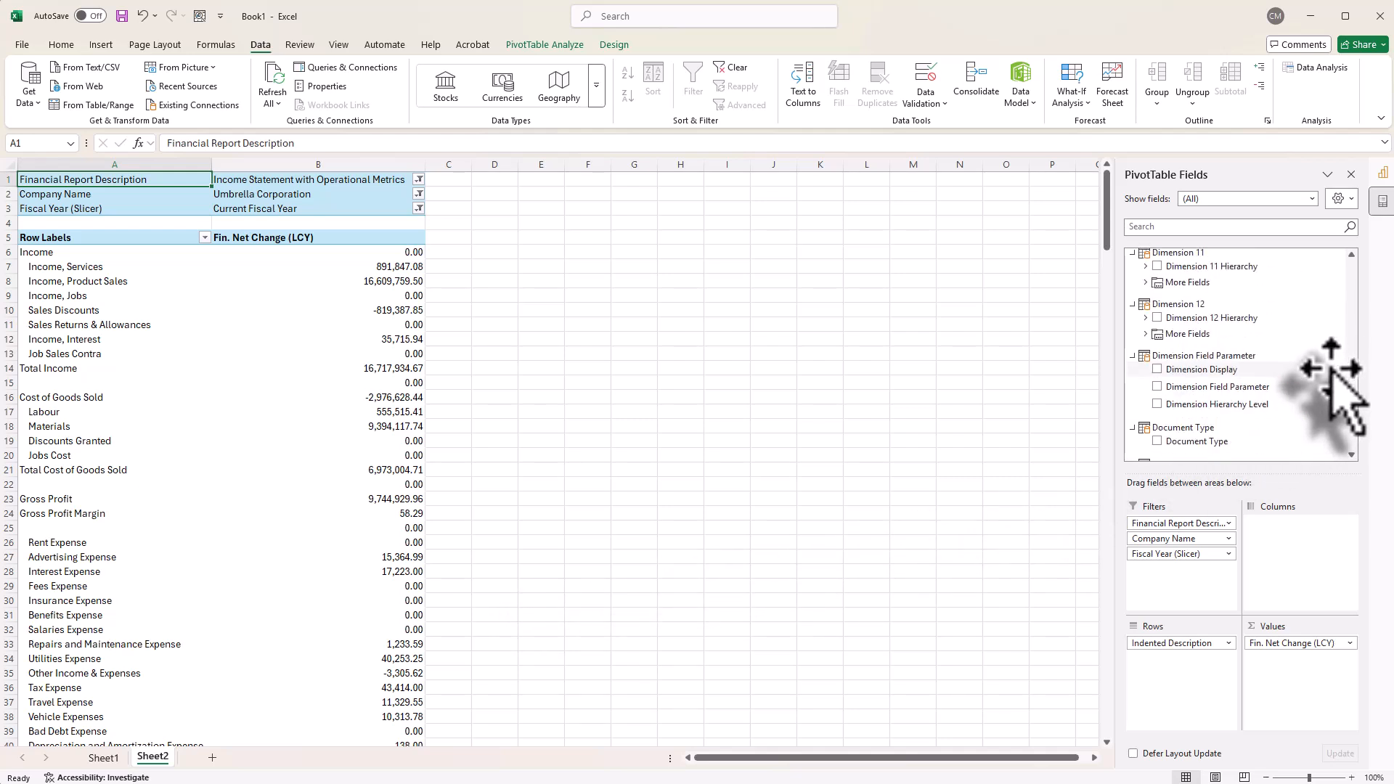
scroll(1333, 372, up, 10)
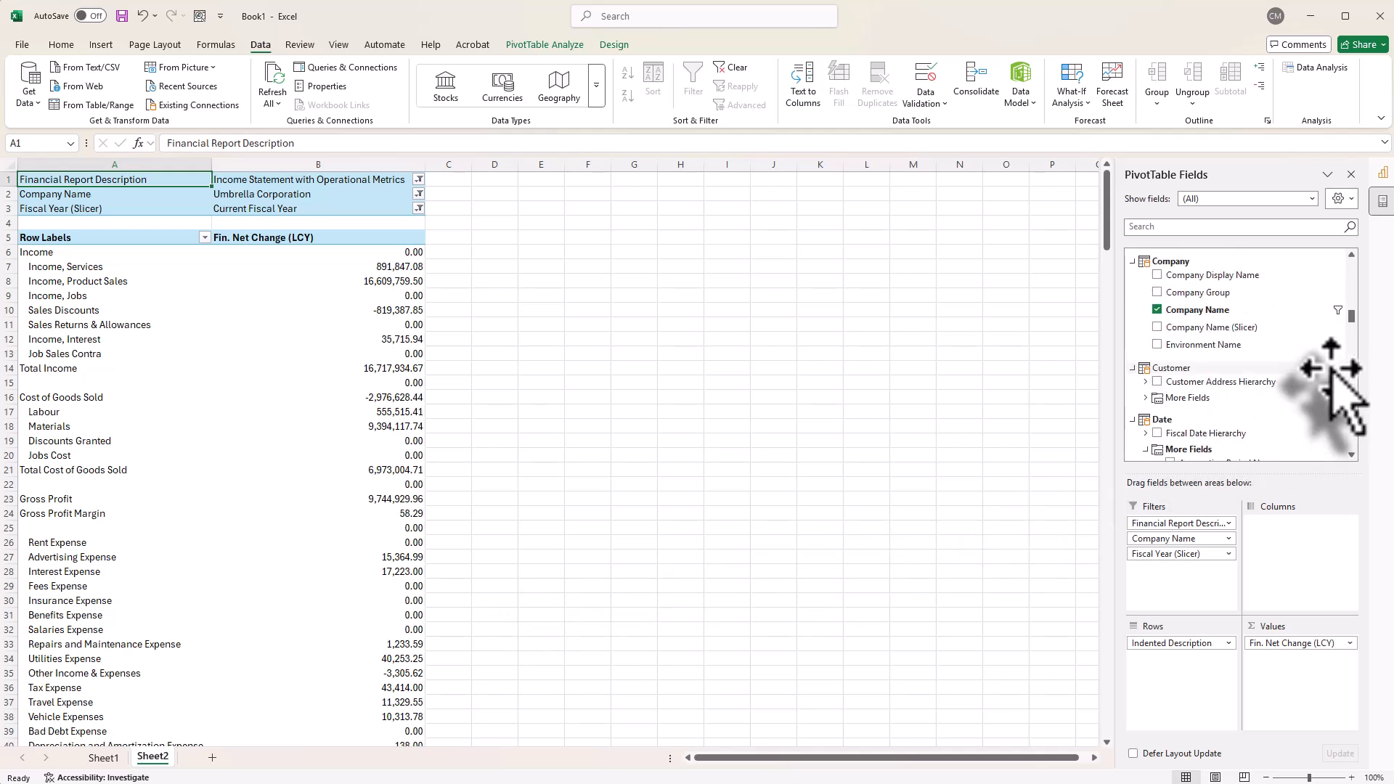
scroll(1333, 372, down, 8)
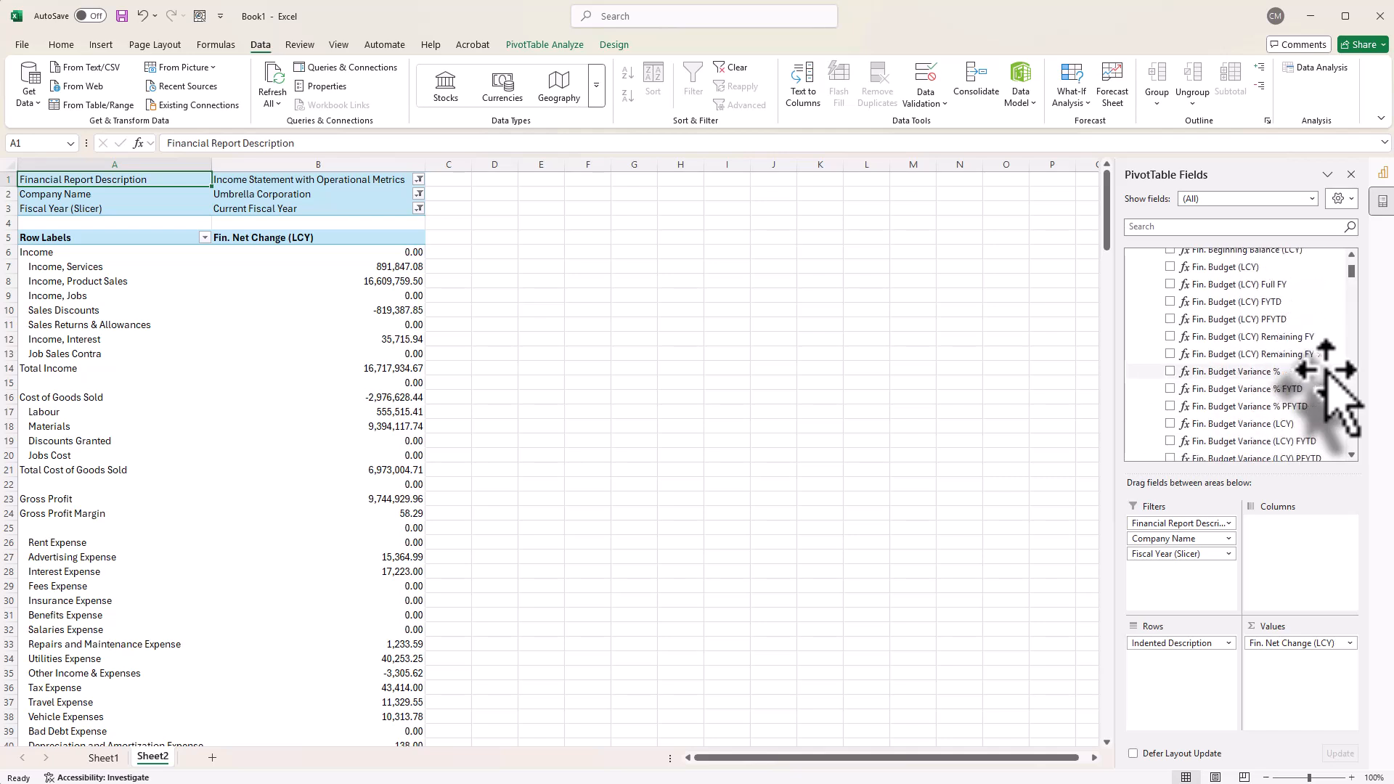
scroll(1328, 378, up, 2)
drag(1212, 270, 1307, 672)
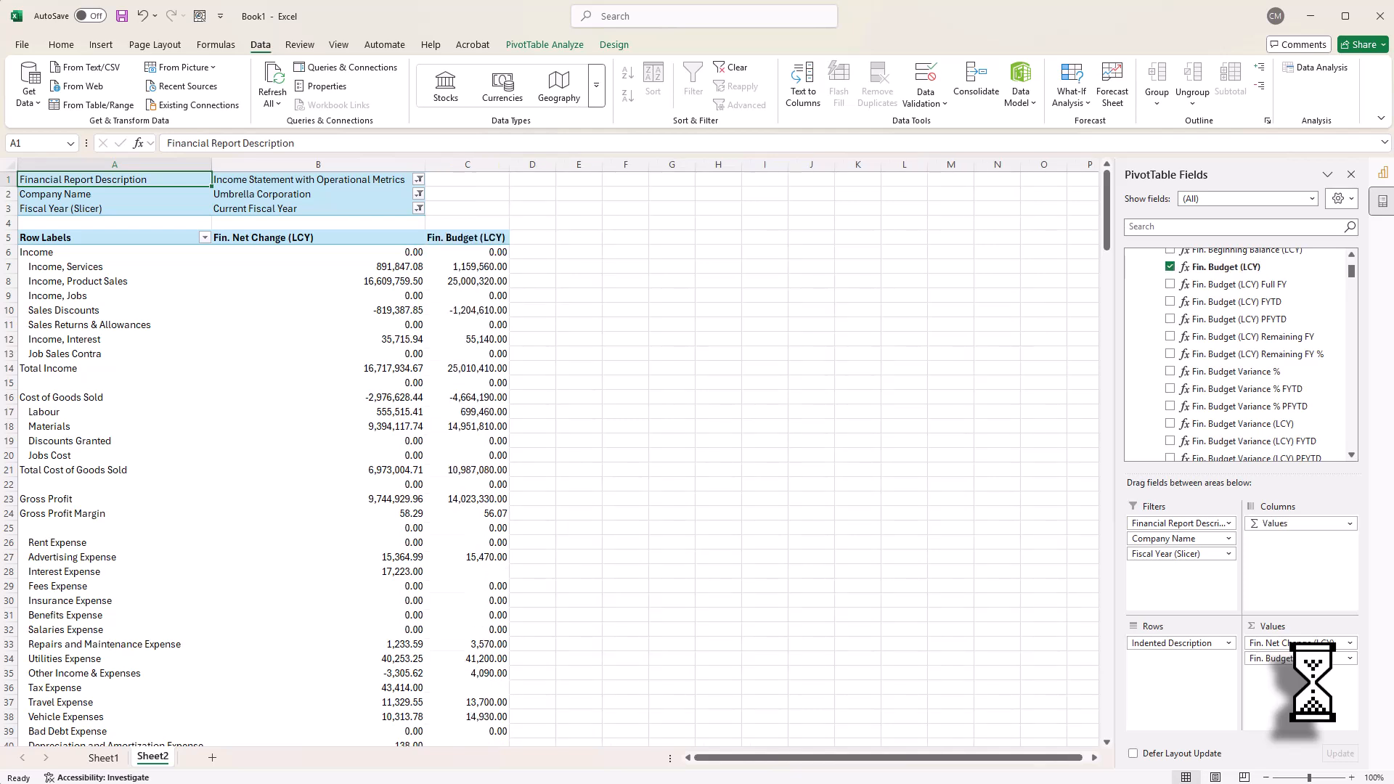
drag(1200, 423, 1292, 676)
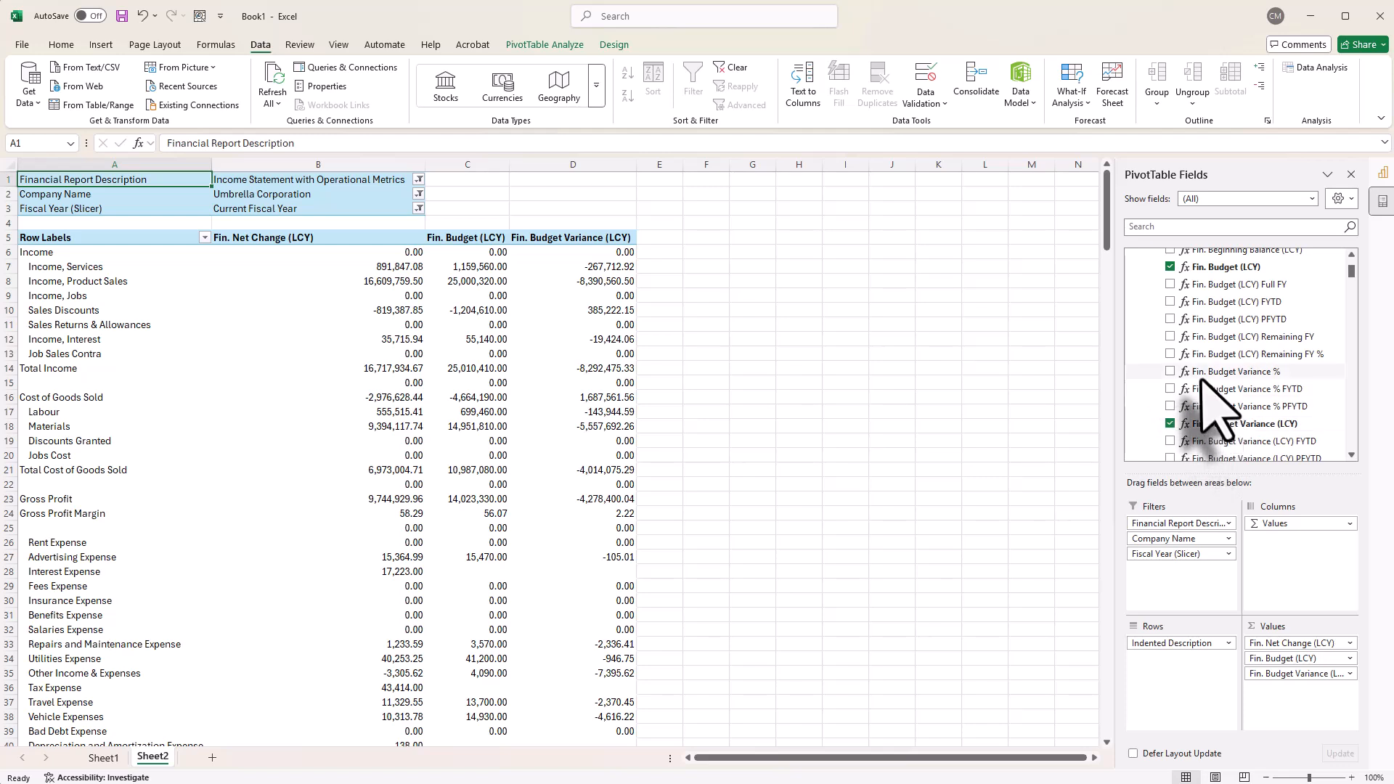
drag(1200, 371, 1297, 715)
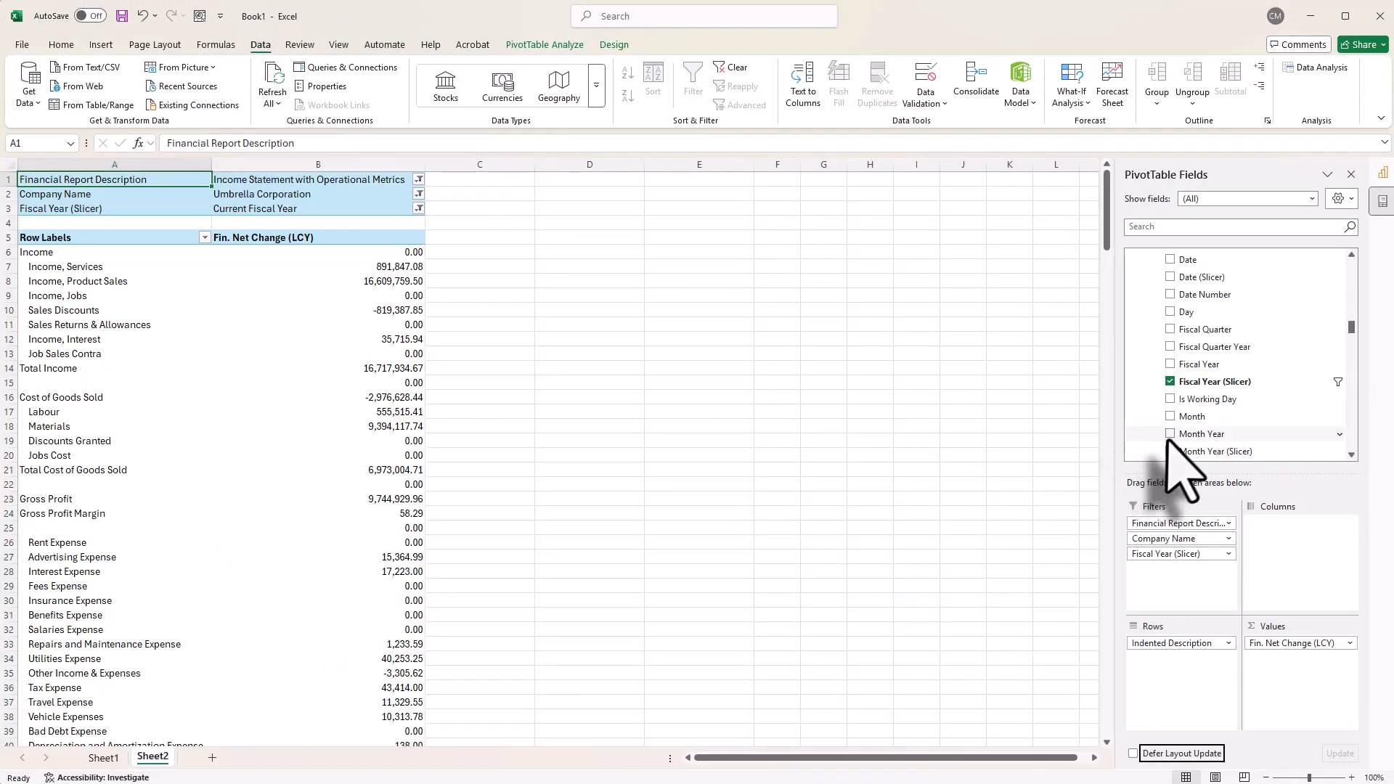
Step: Try Month Year from the Date table as the PivotTable's columns, and remove it again
drag(1182, 436, 1284, 546)
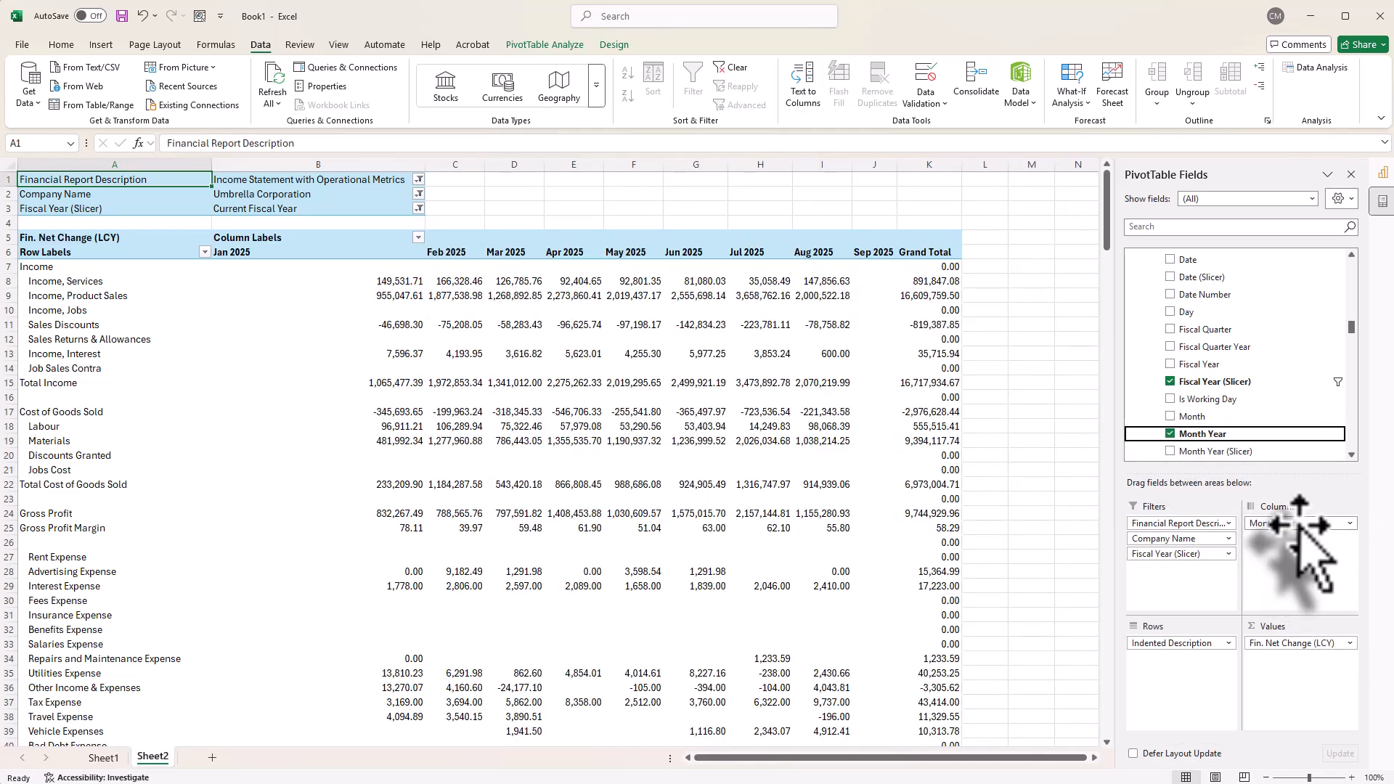
drag(1278, 524, 1048, 491)
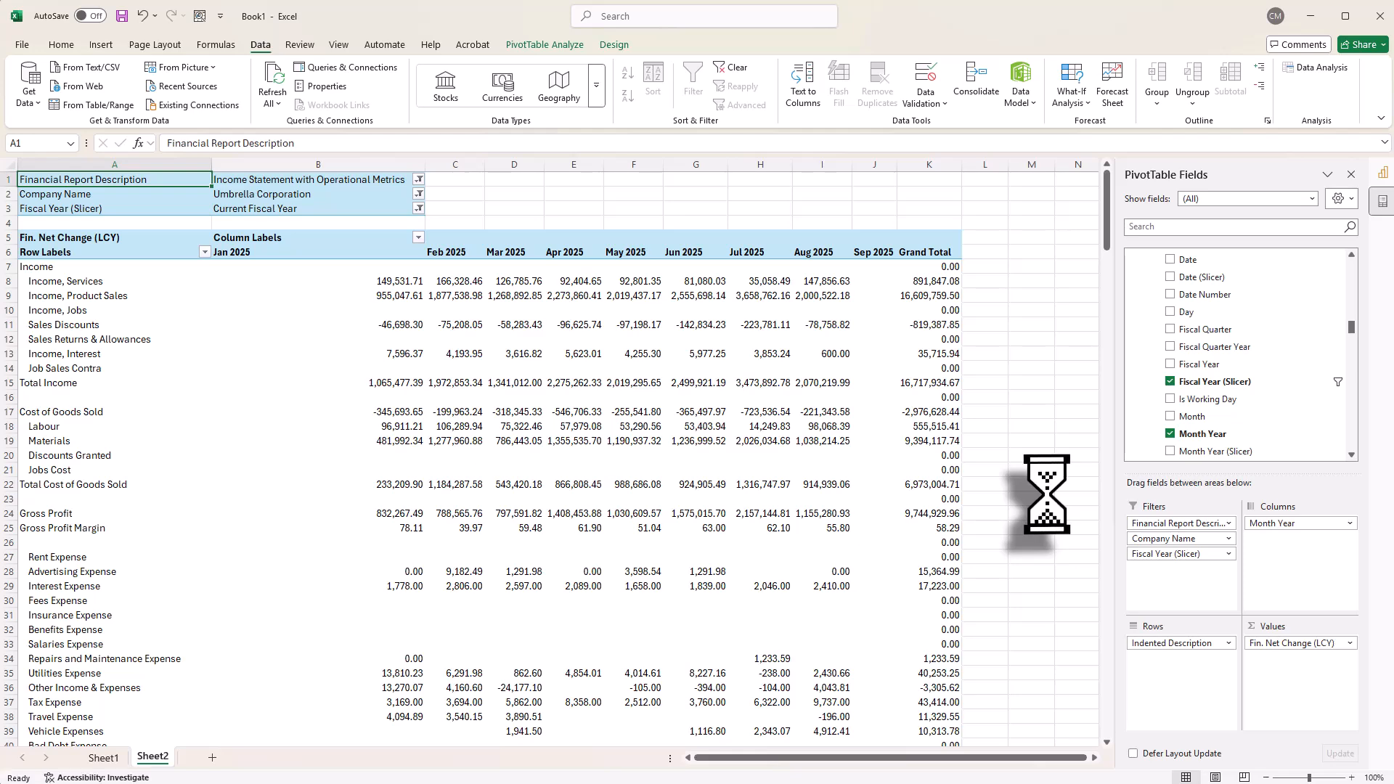
Step: Use Dimension 1 from its table's additional fields as the PivotTable's columns
scroll(1259, 432, down, 6)
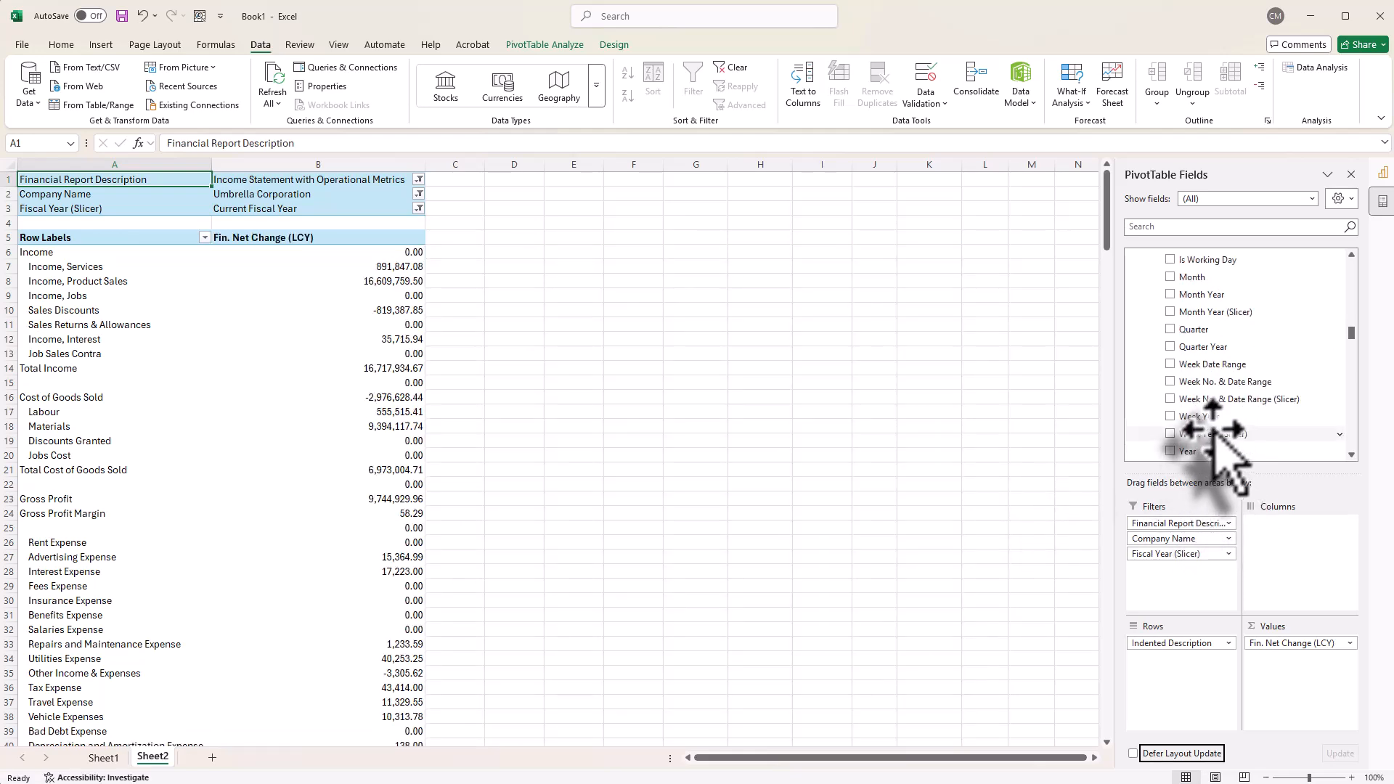
click(1146, 349)
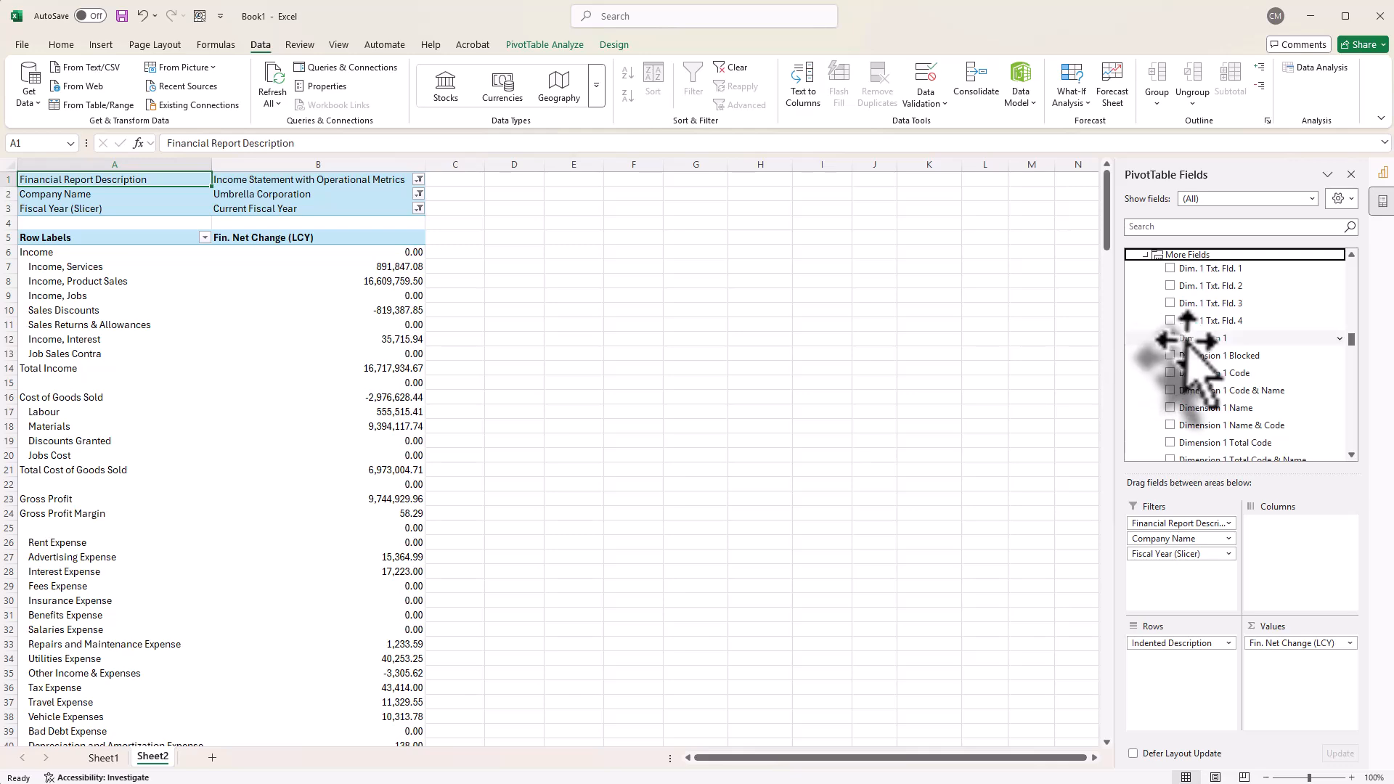
drag(1193, 339, 1295, 541)
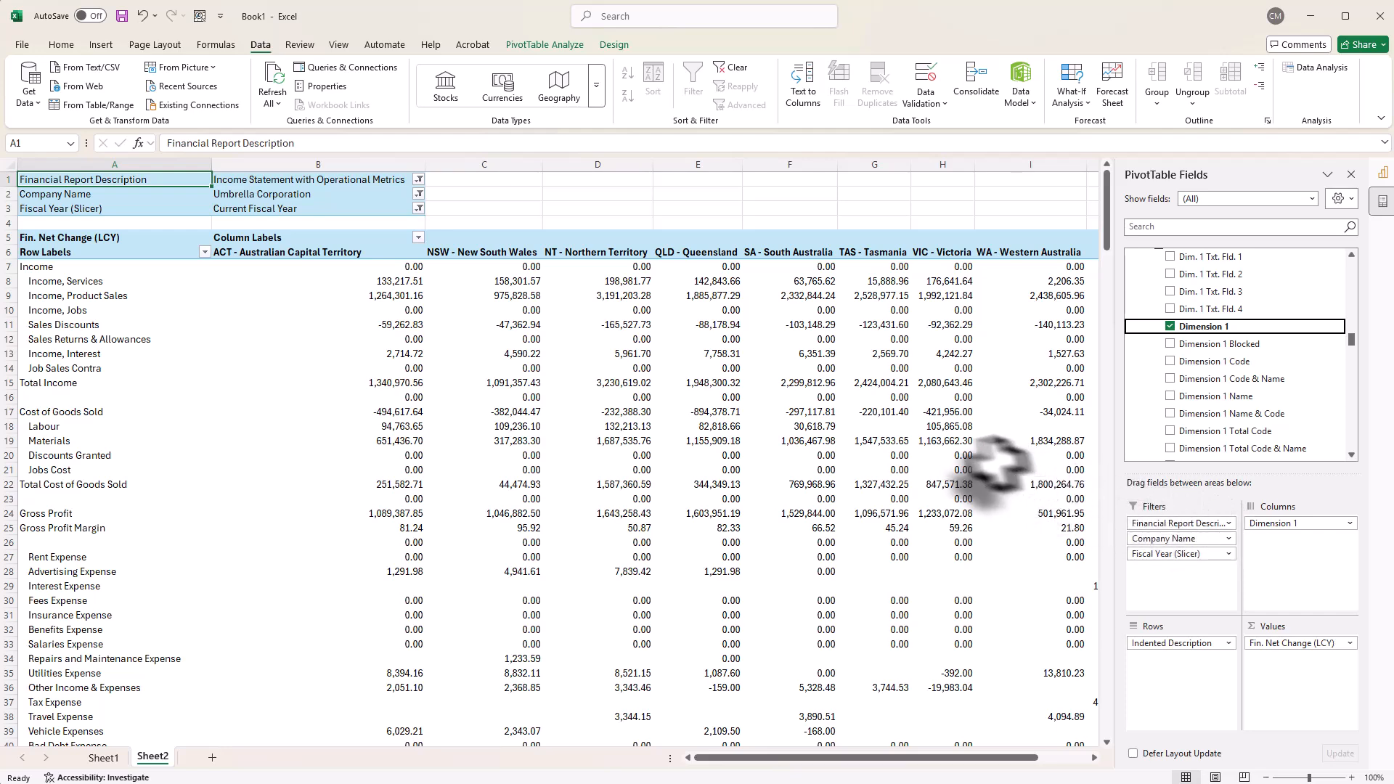
Step: Select the Income, Product Sales value for ACT - Australian Capital Territory in the PivotTable
click(392, 296)
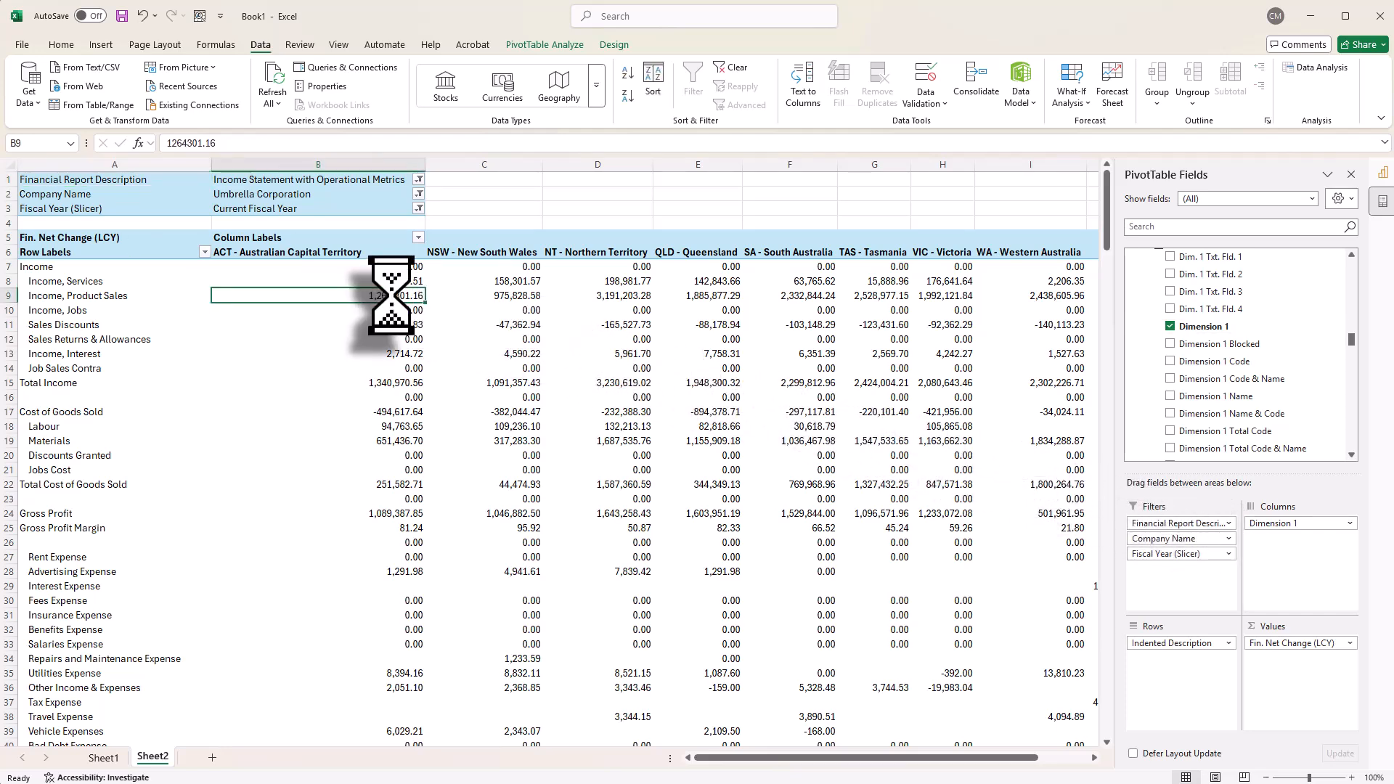